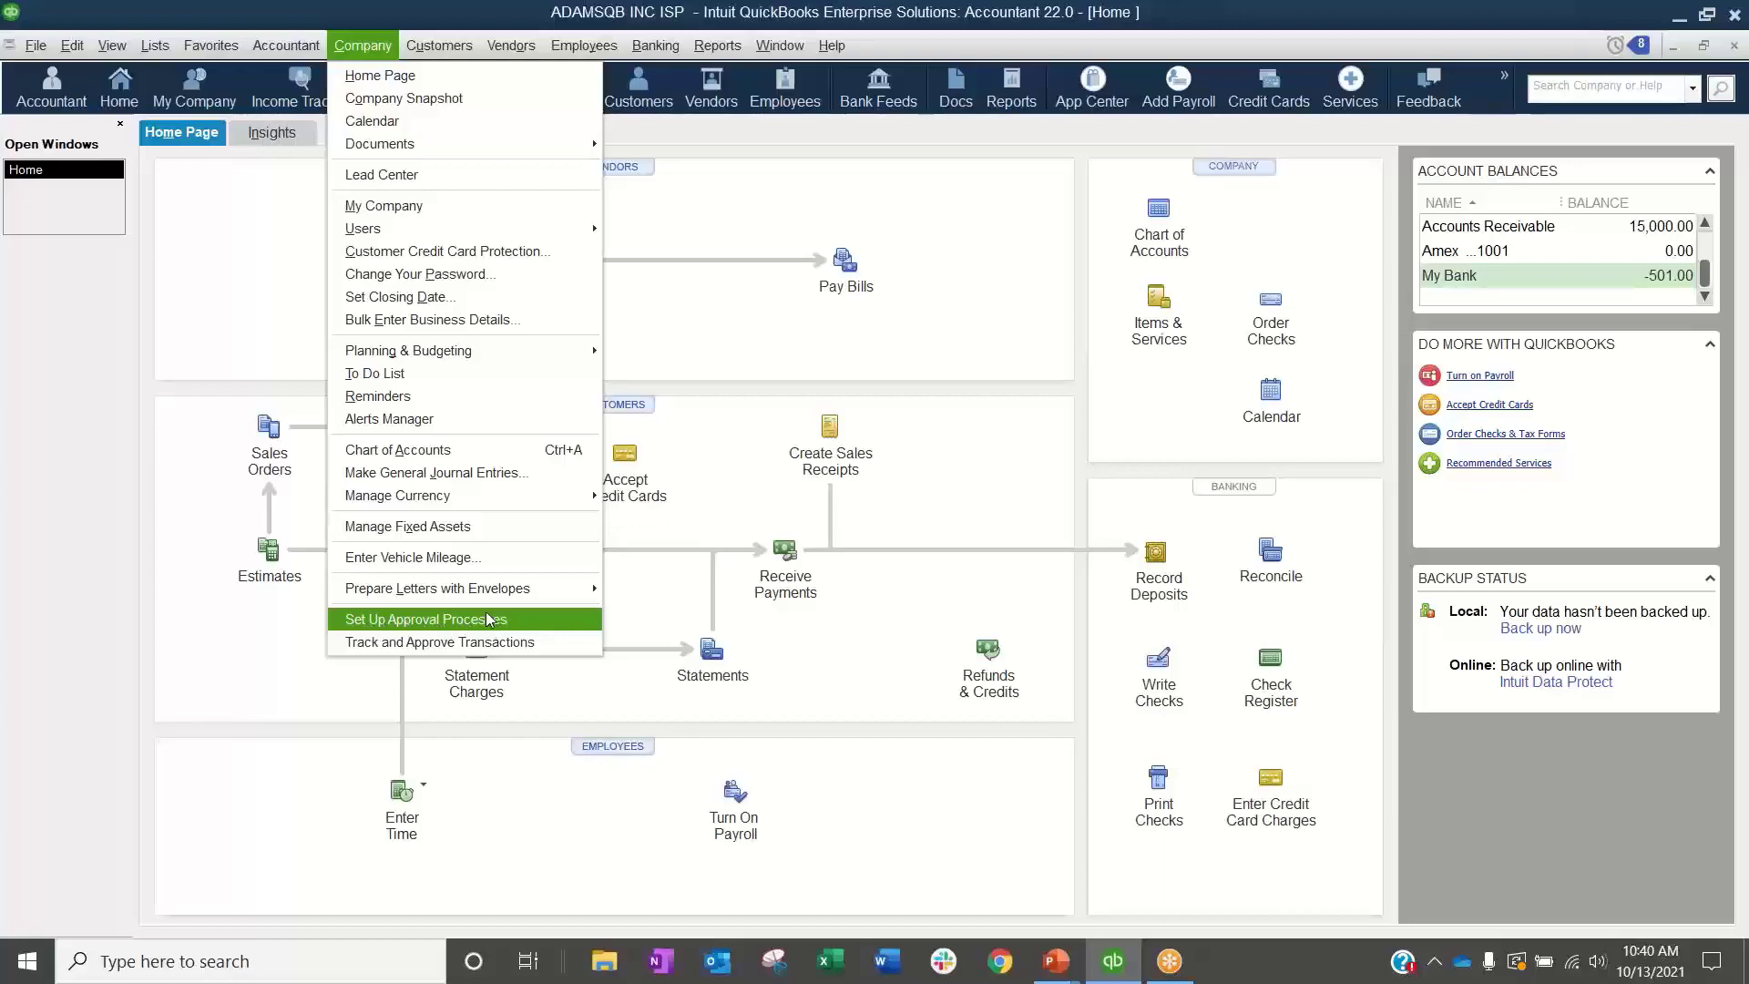
Step: Open the approval process setup and start a new approval process from the Bills template
left_click(540, 626)
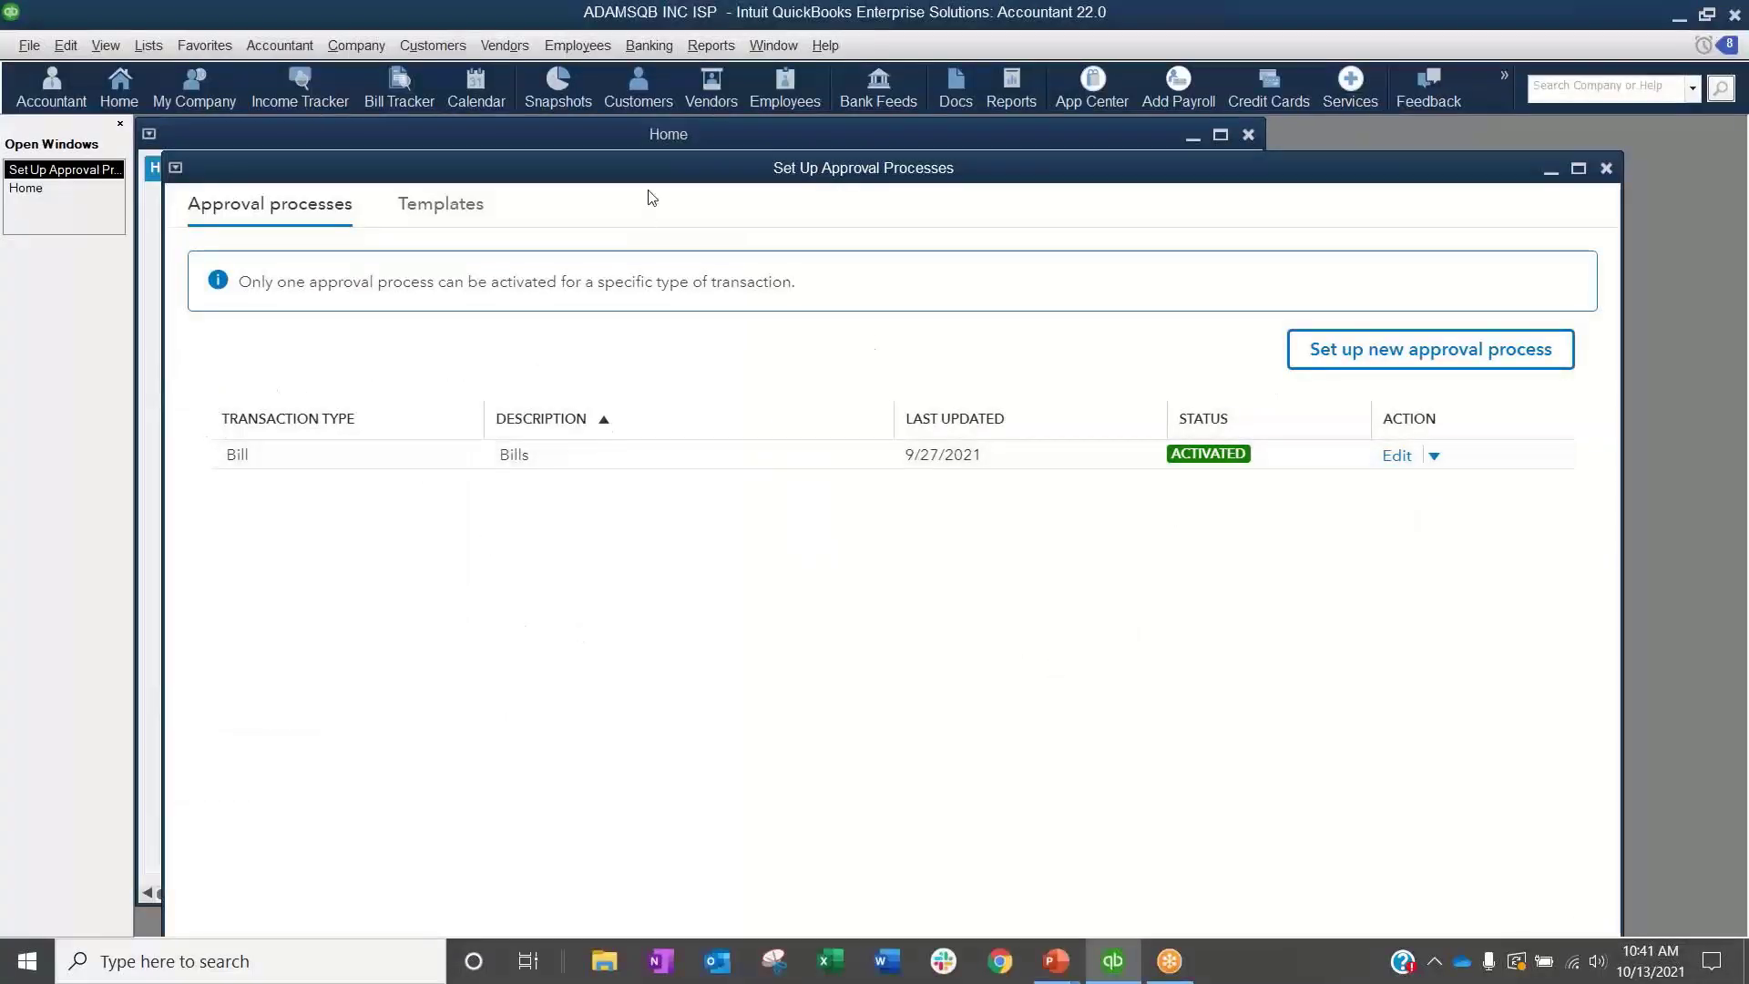
double_click(655, 168)
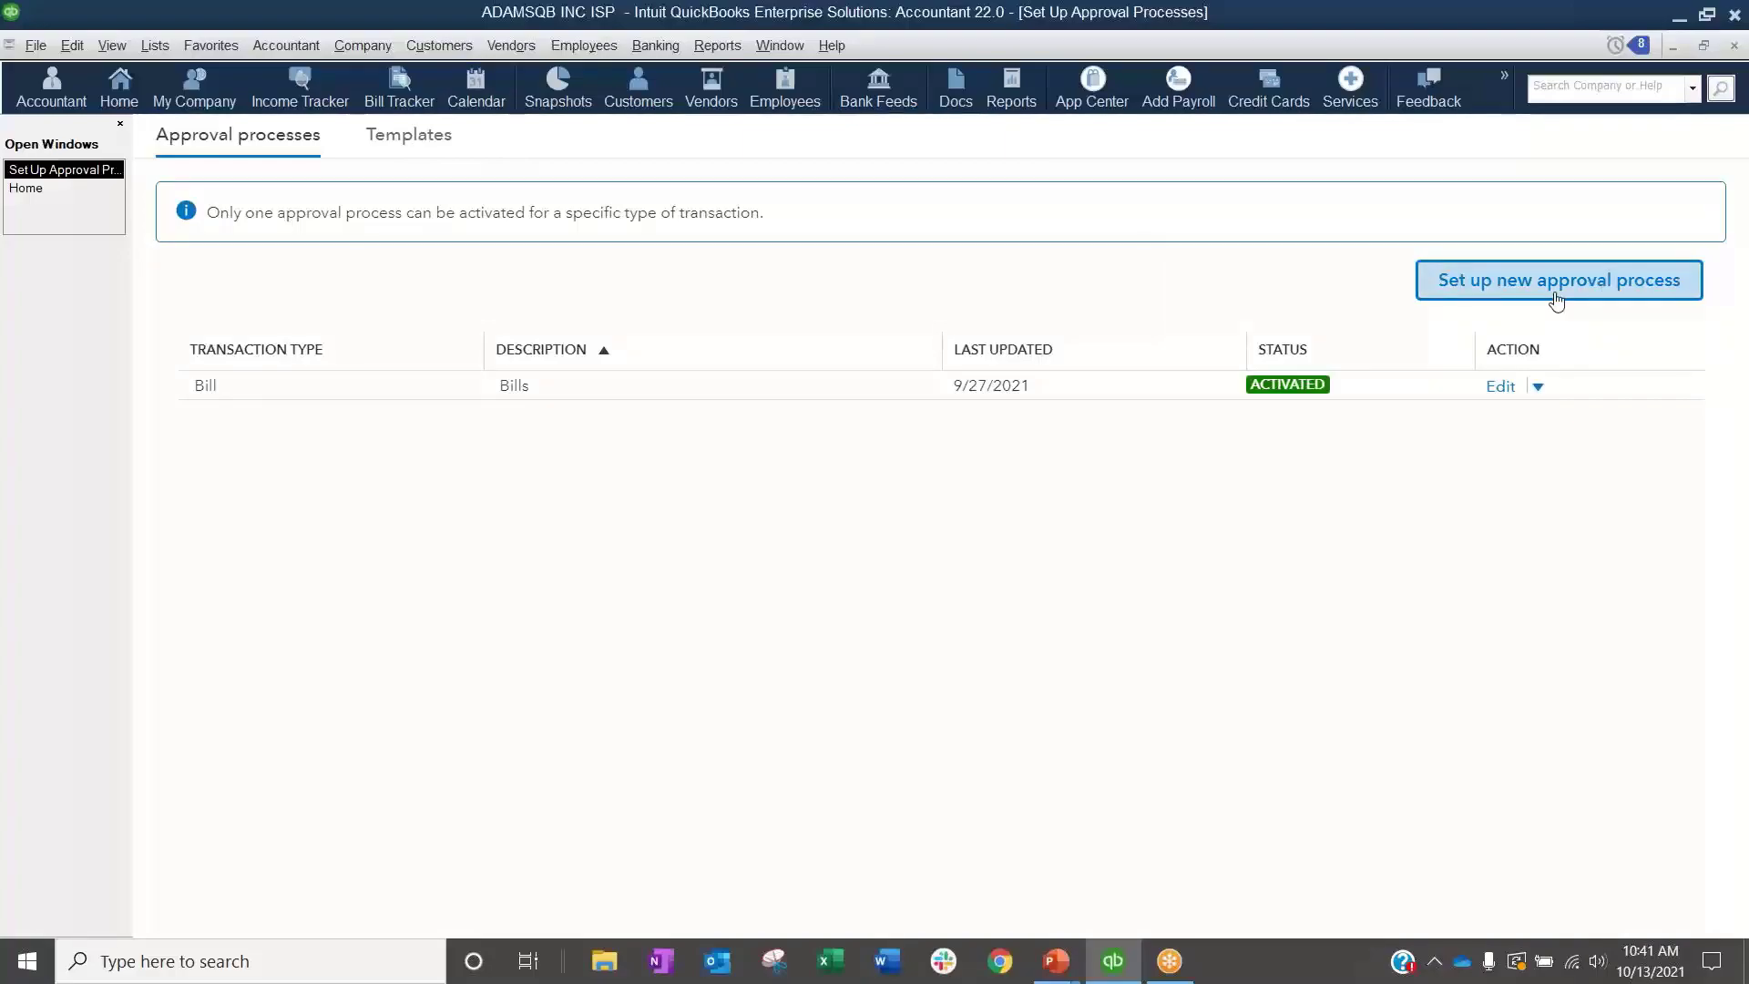
left_click(1558, 301)
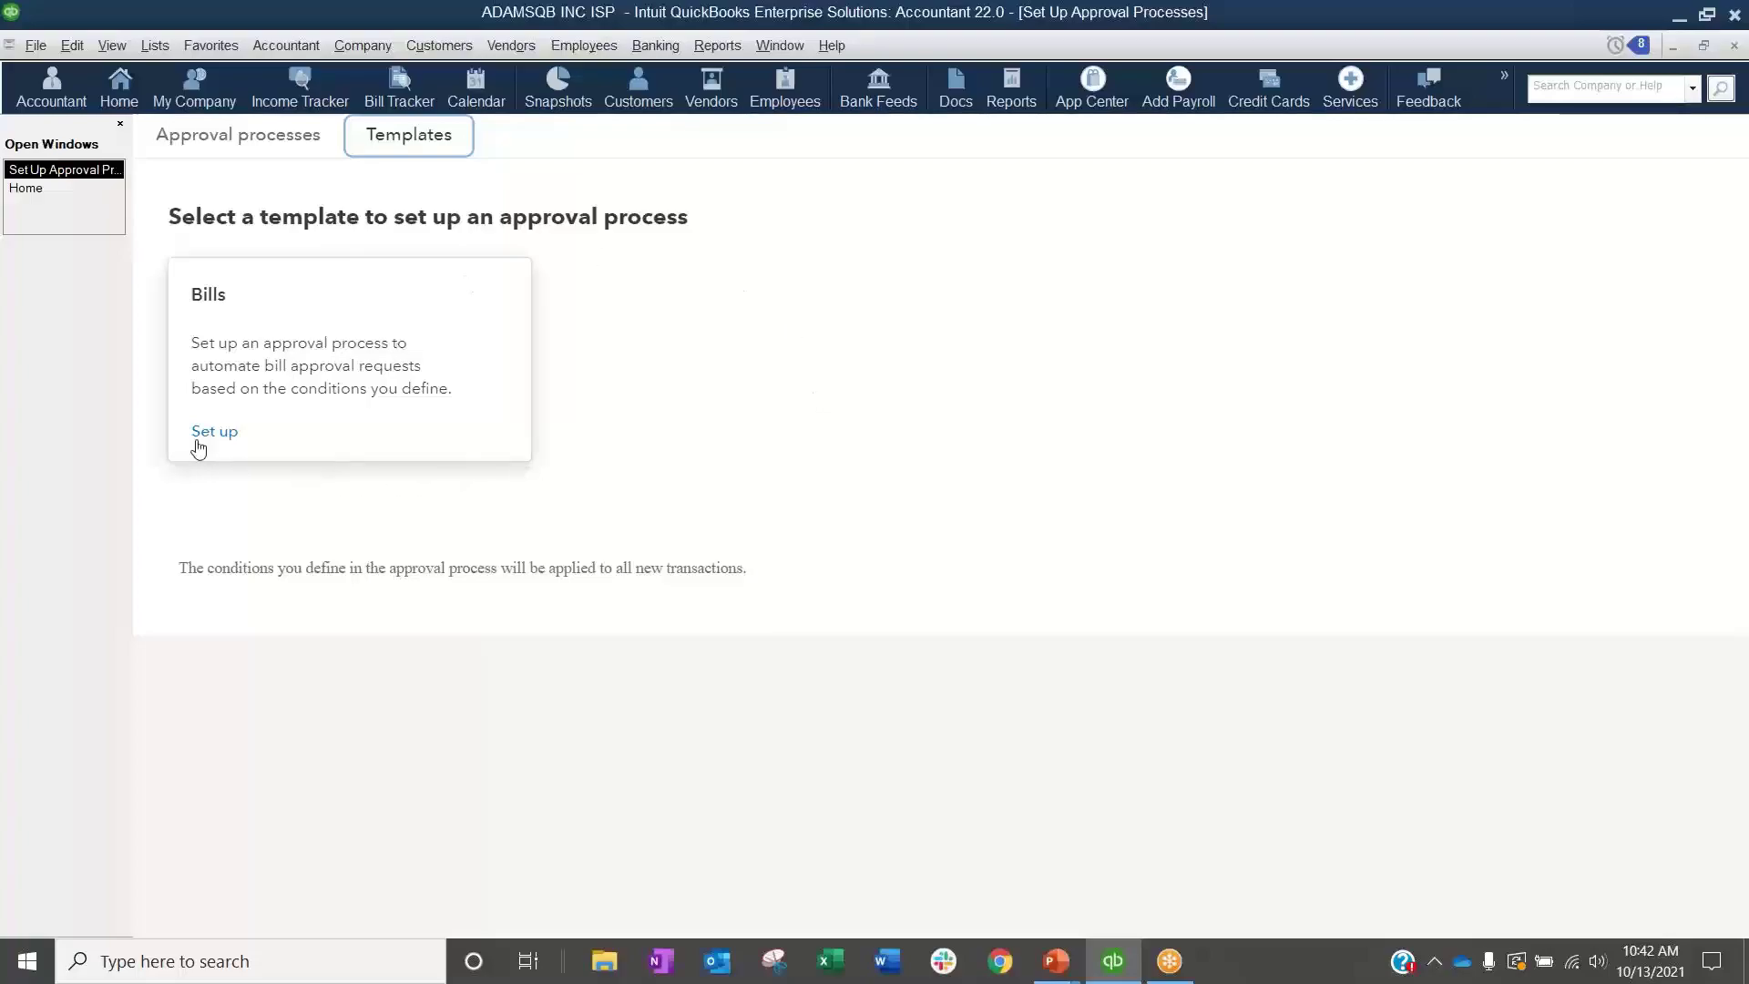
left_click(222, 441)
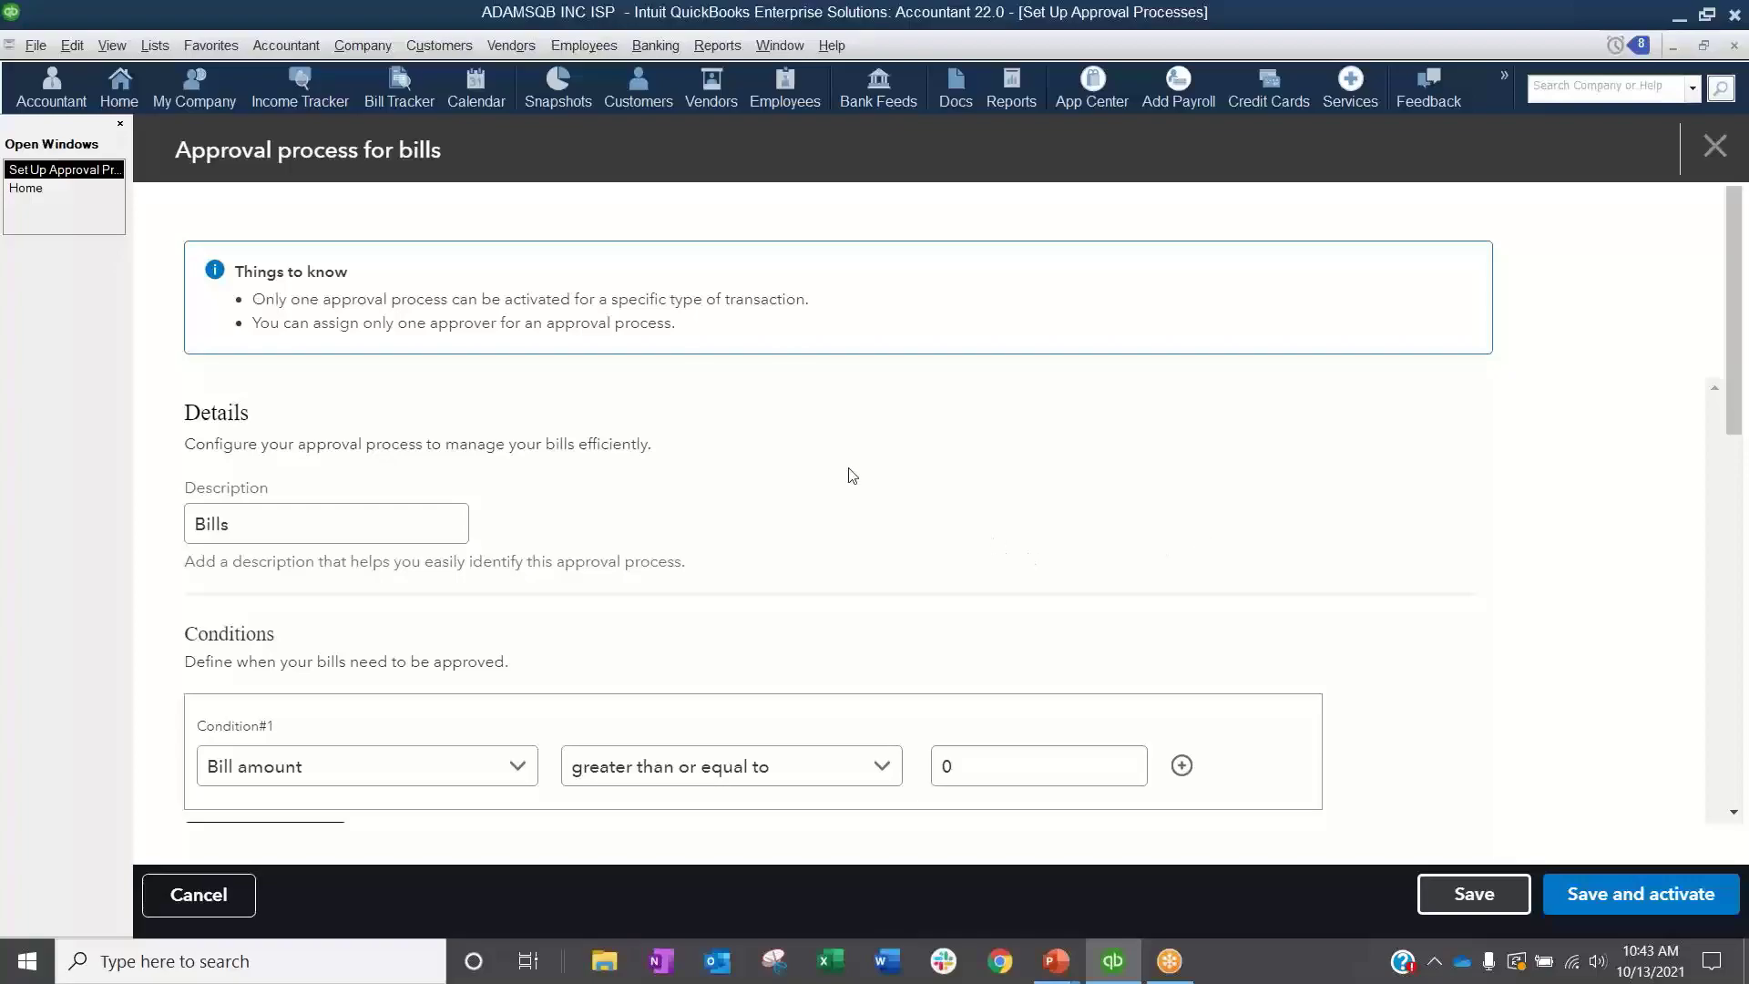
Step: Set the first approval condition to a bill amount greater than or equal to 500
scroll(847, 476, "down", 1)
left_click_drag(328, 417, 176, 461)
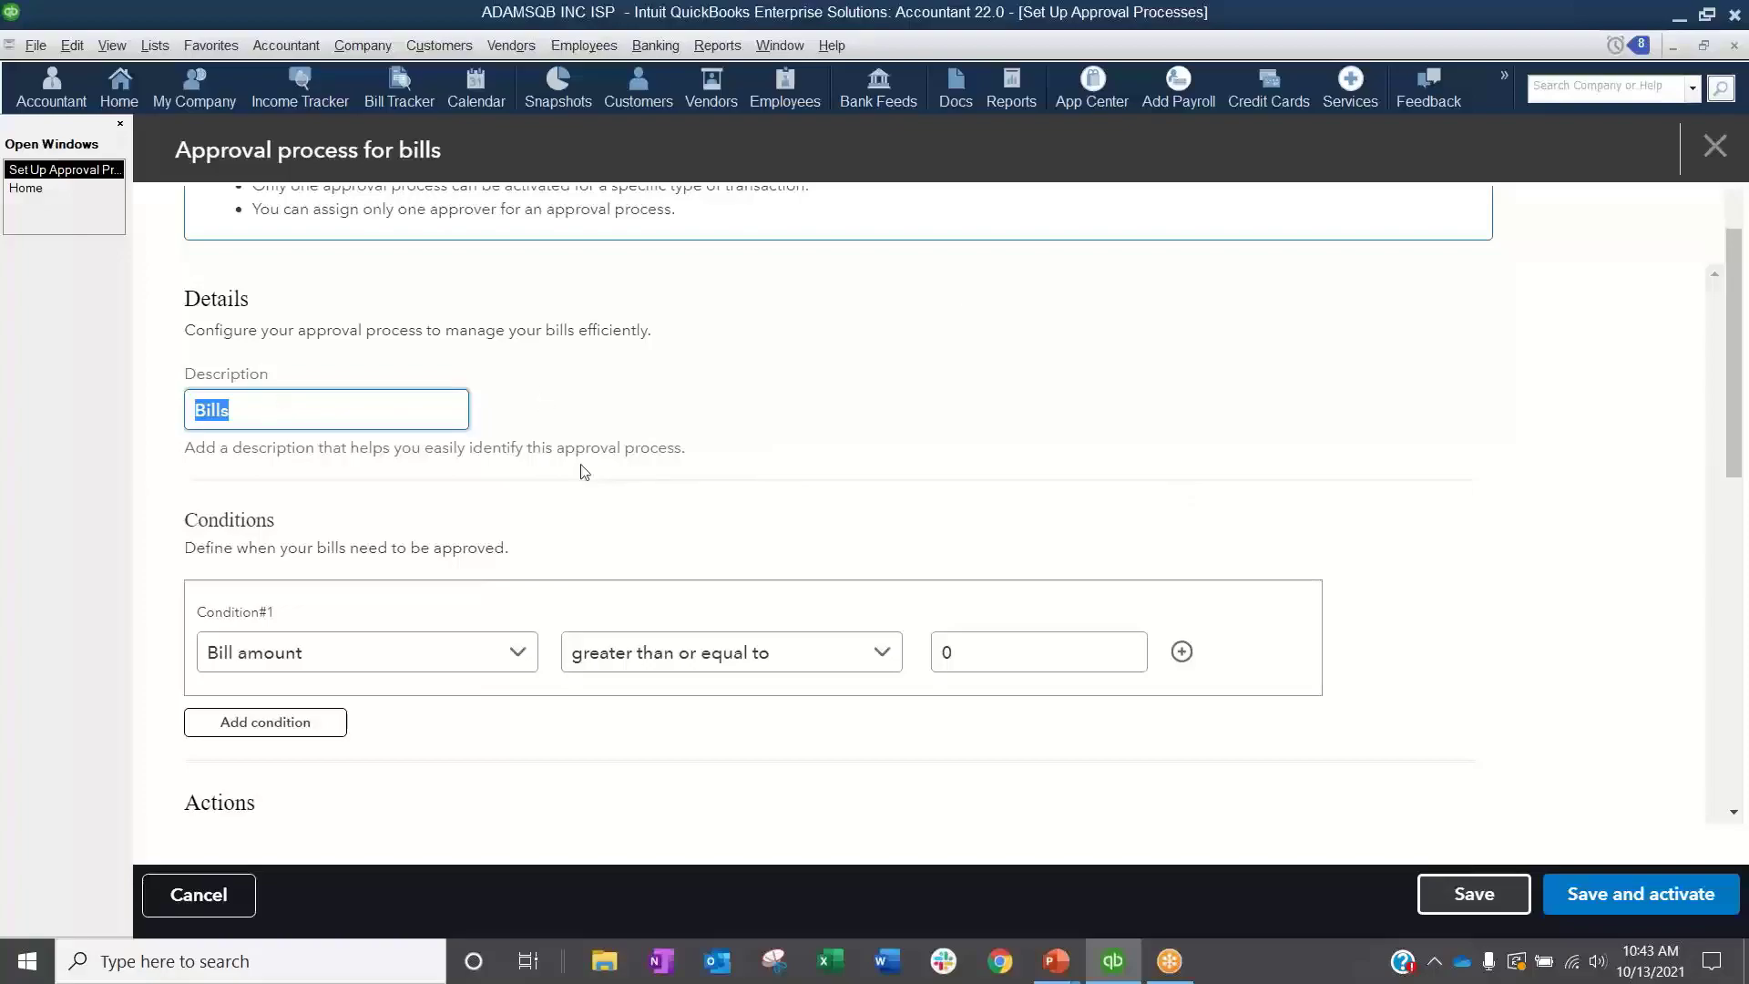
scroll(583, 472, "down", 1)
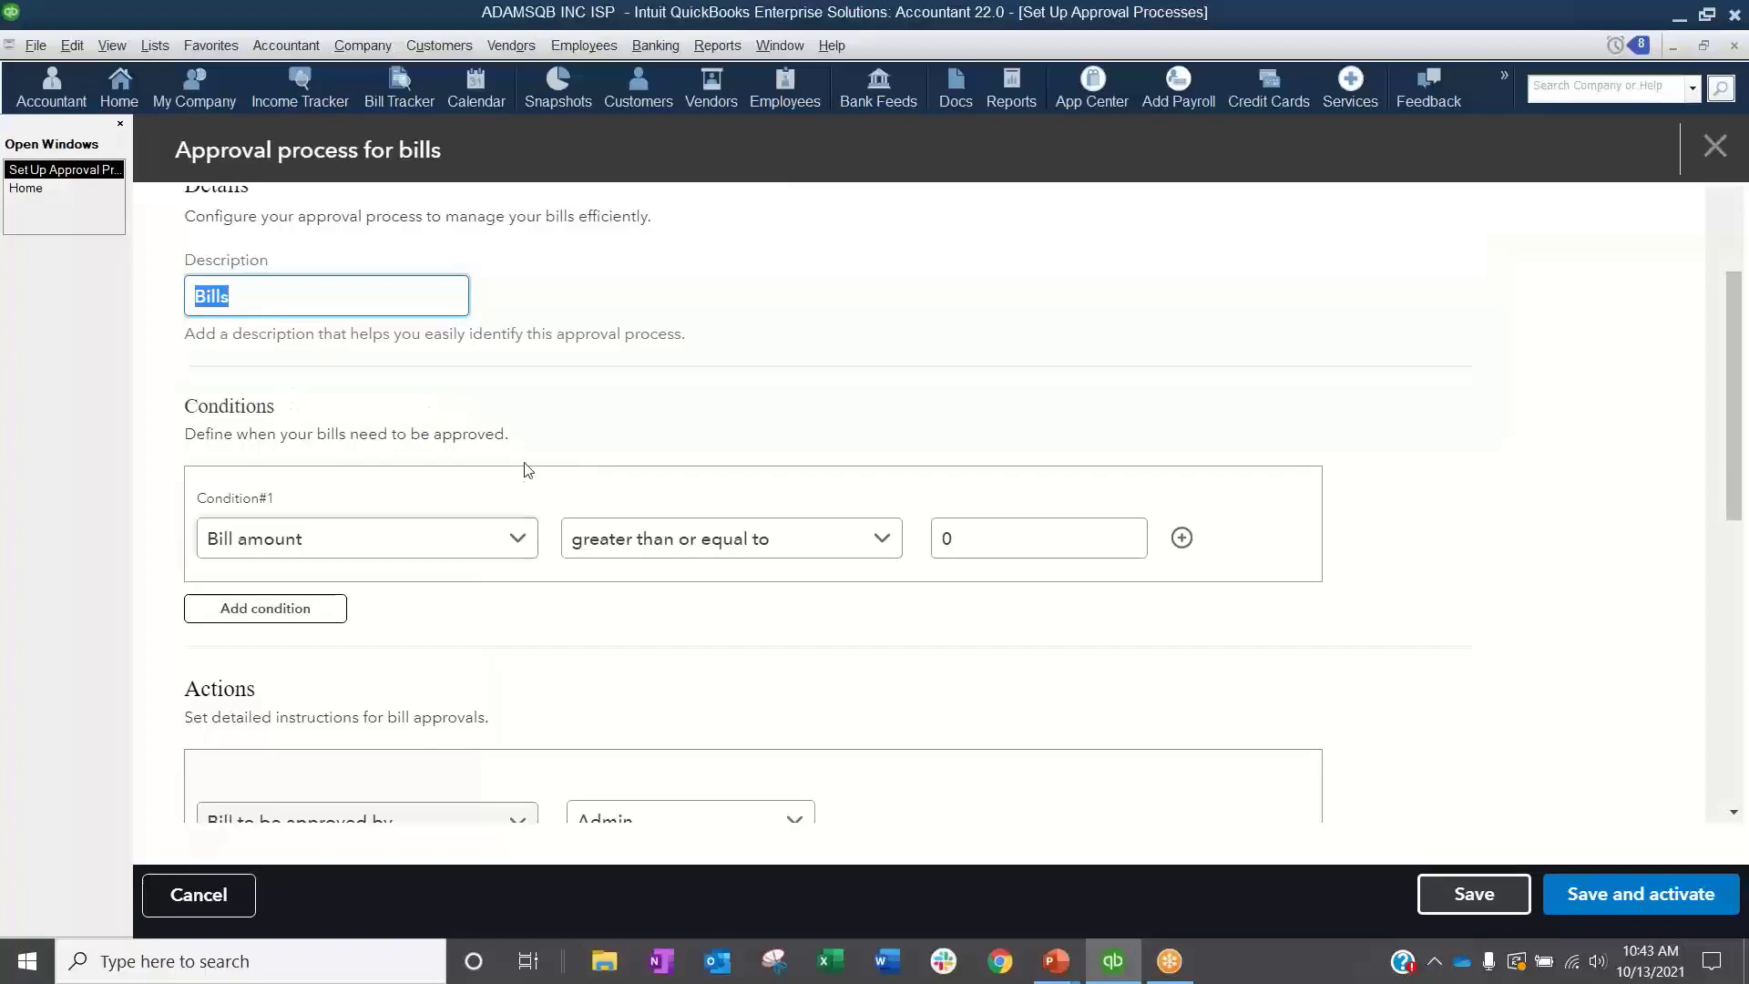
scroll(630, 633, "down", 1)
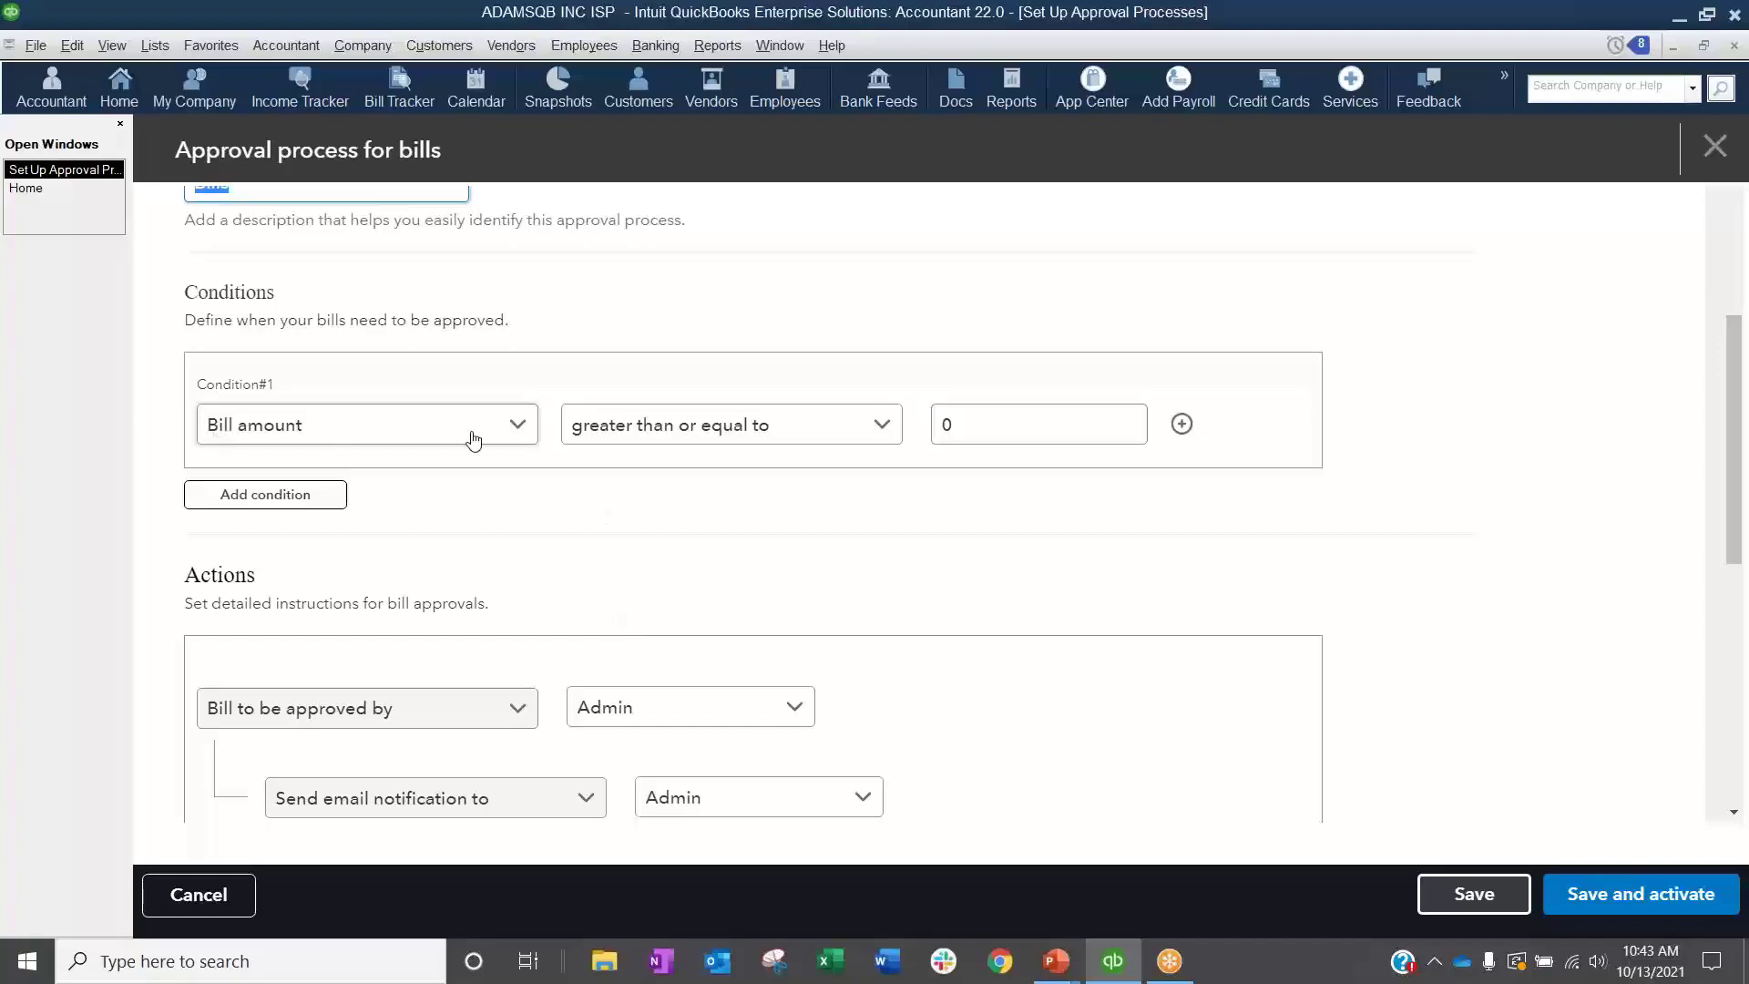
left_click(820, 436)
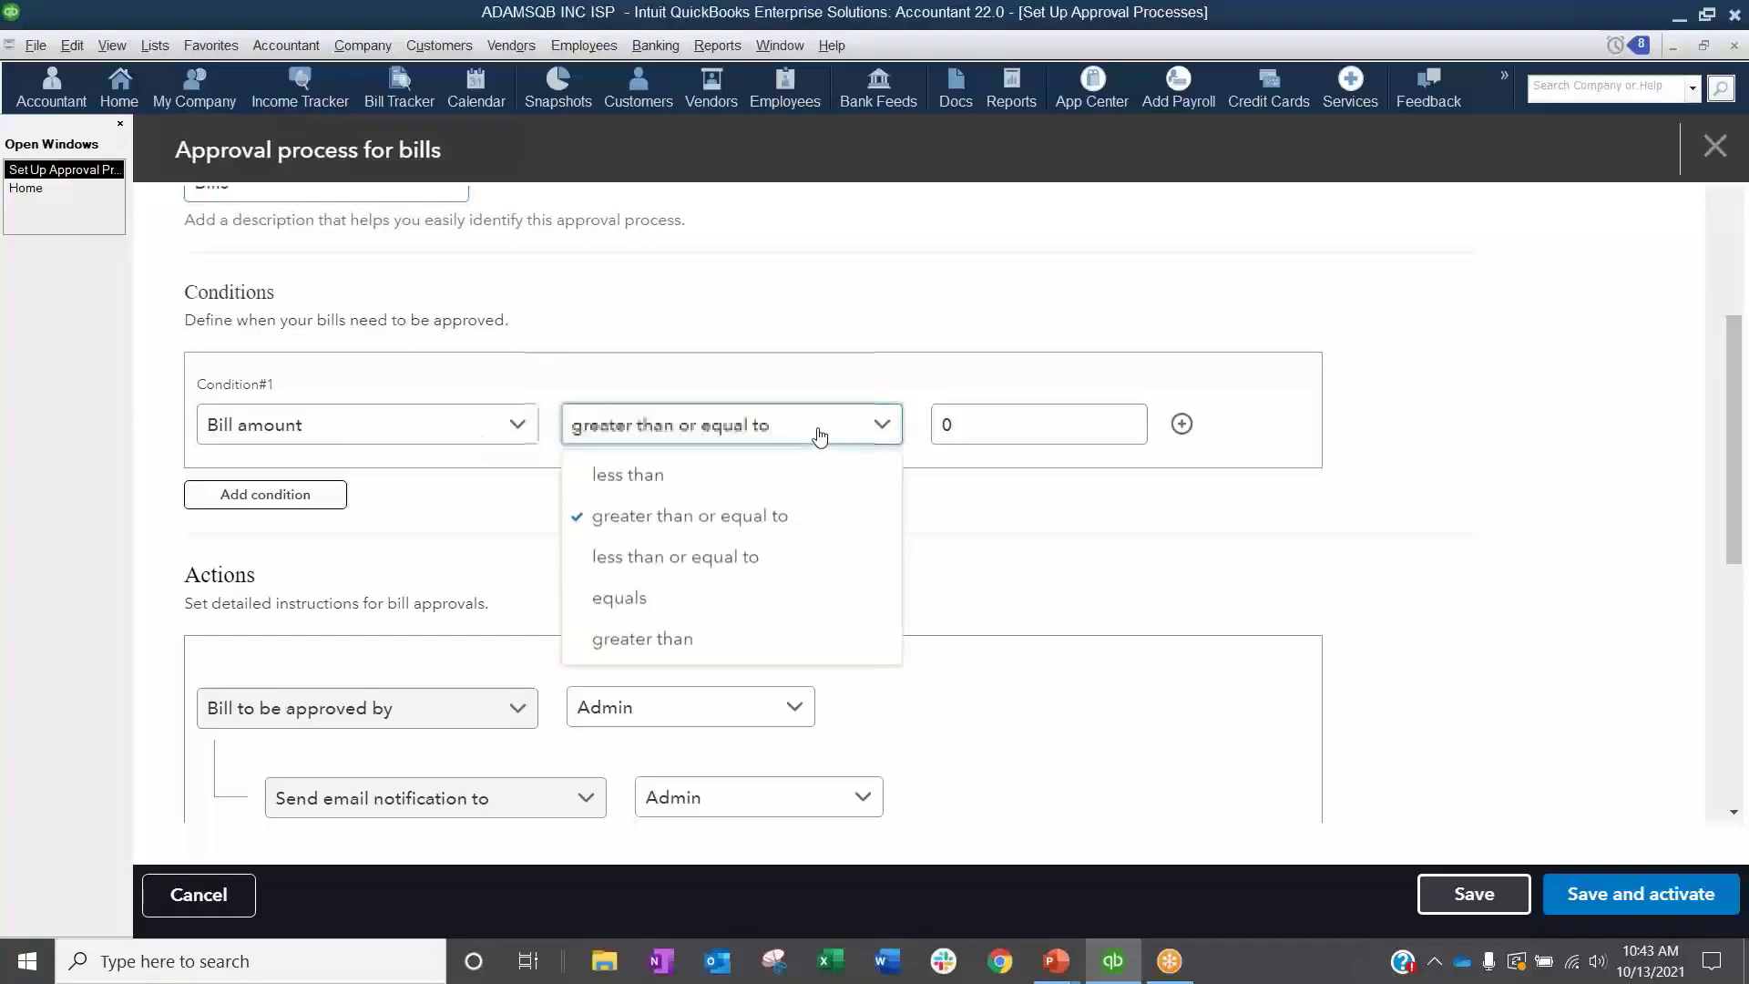
left_click(729, 519)
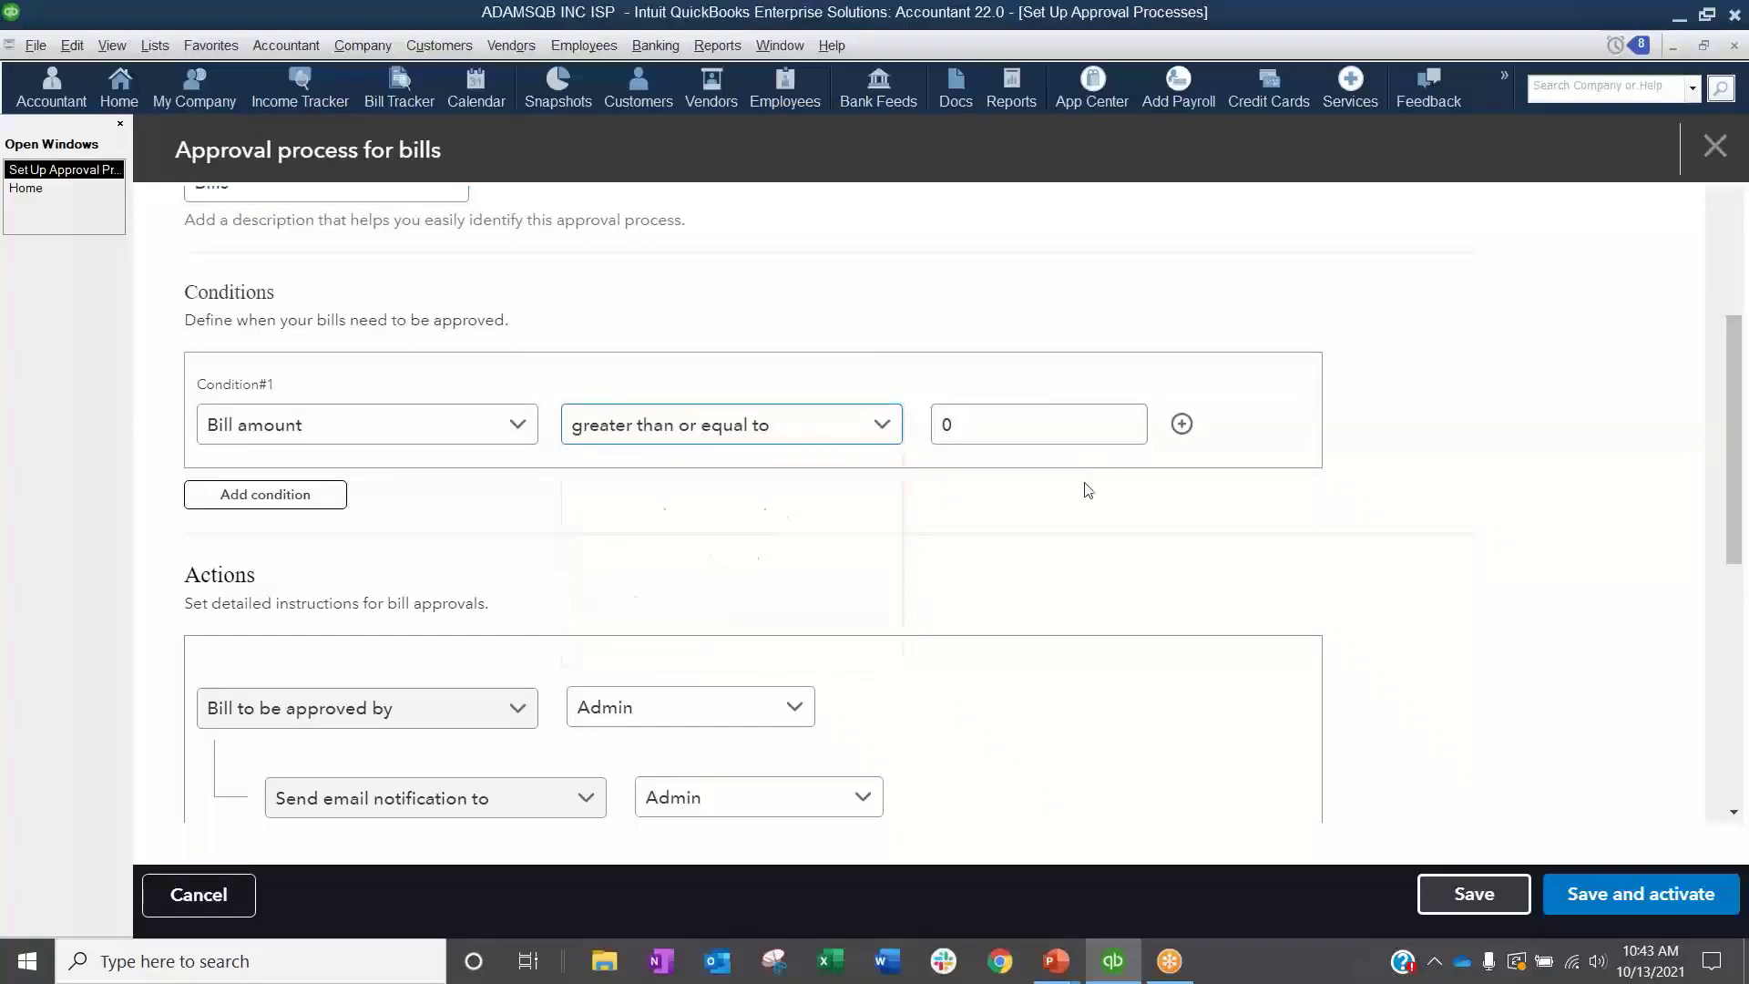
left_click_drag(1065, 426, 923, 435)
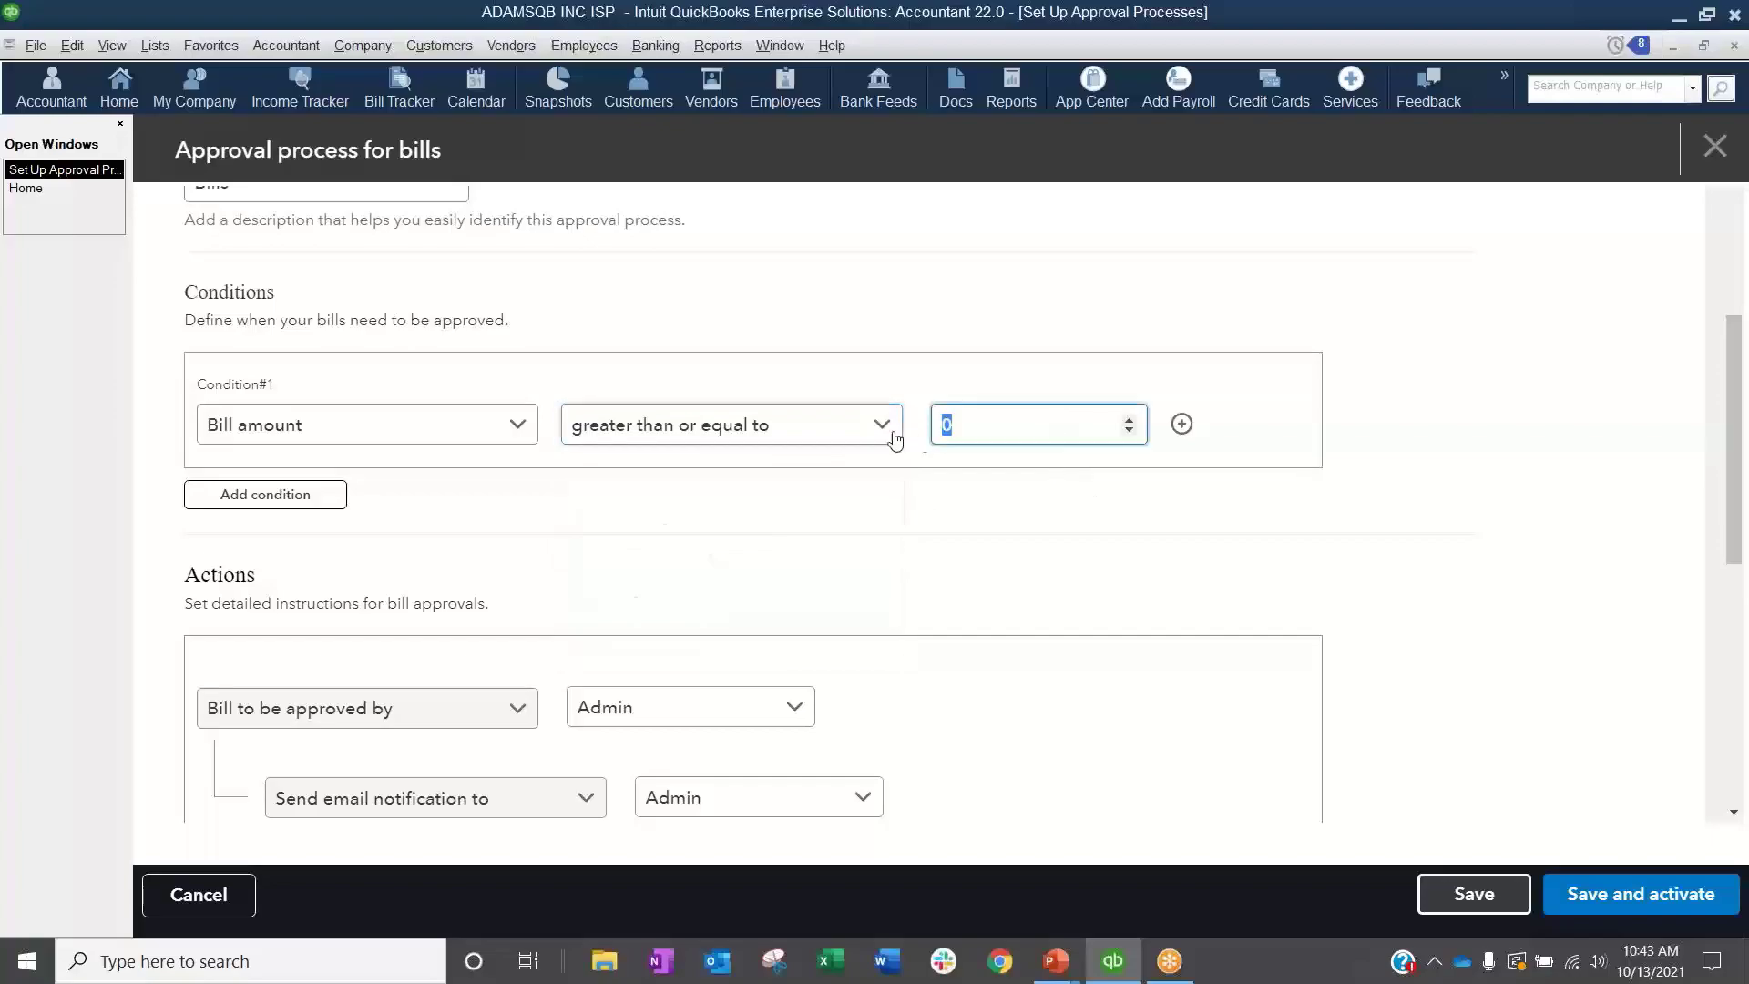
type("500")
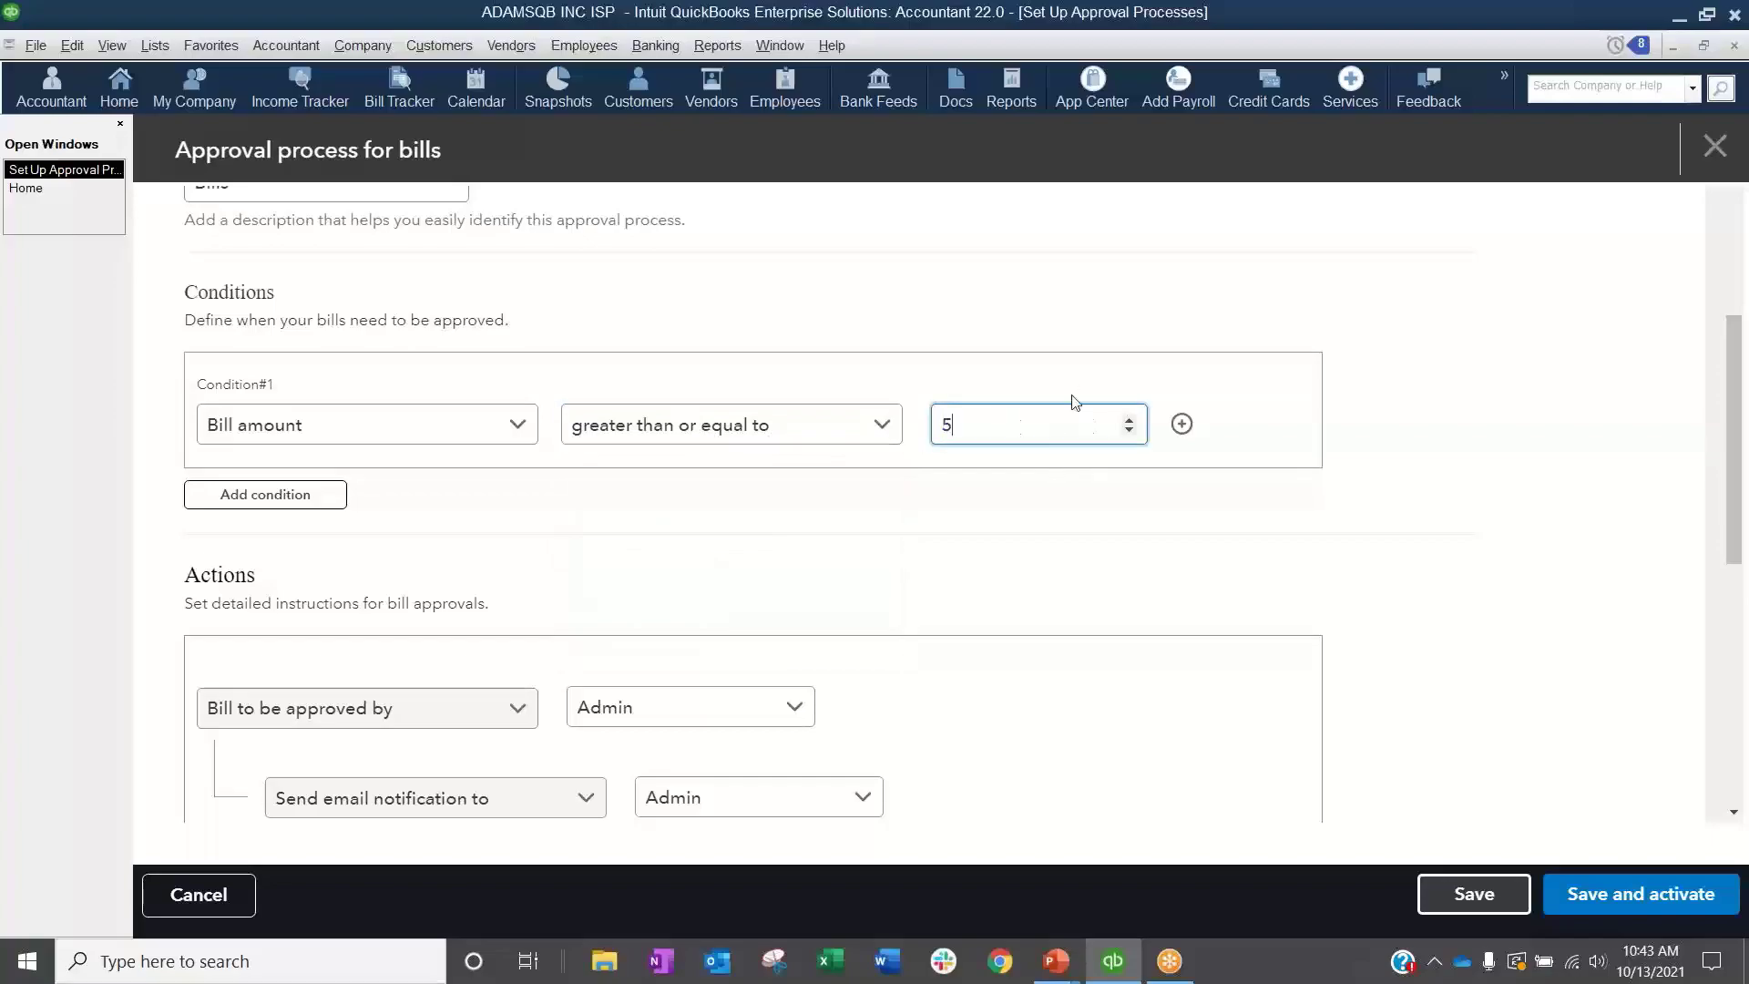
Step: Add a "less than or equal to" 10000 limit to the bill amount condition and remove it again
left_click(1182, 423)
left_click(711, 489)
left_click(729, 620)
left_click(996, 492)
type("10000")
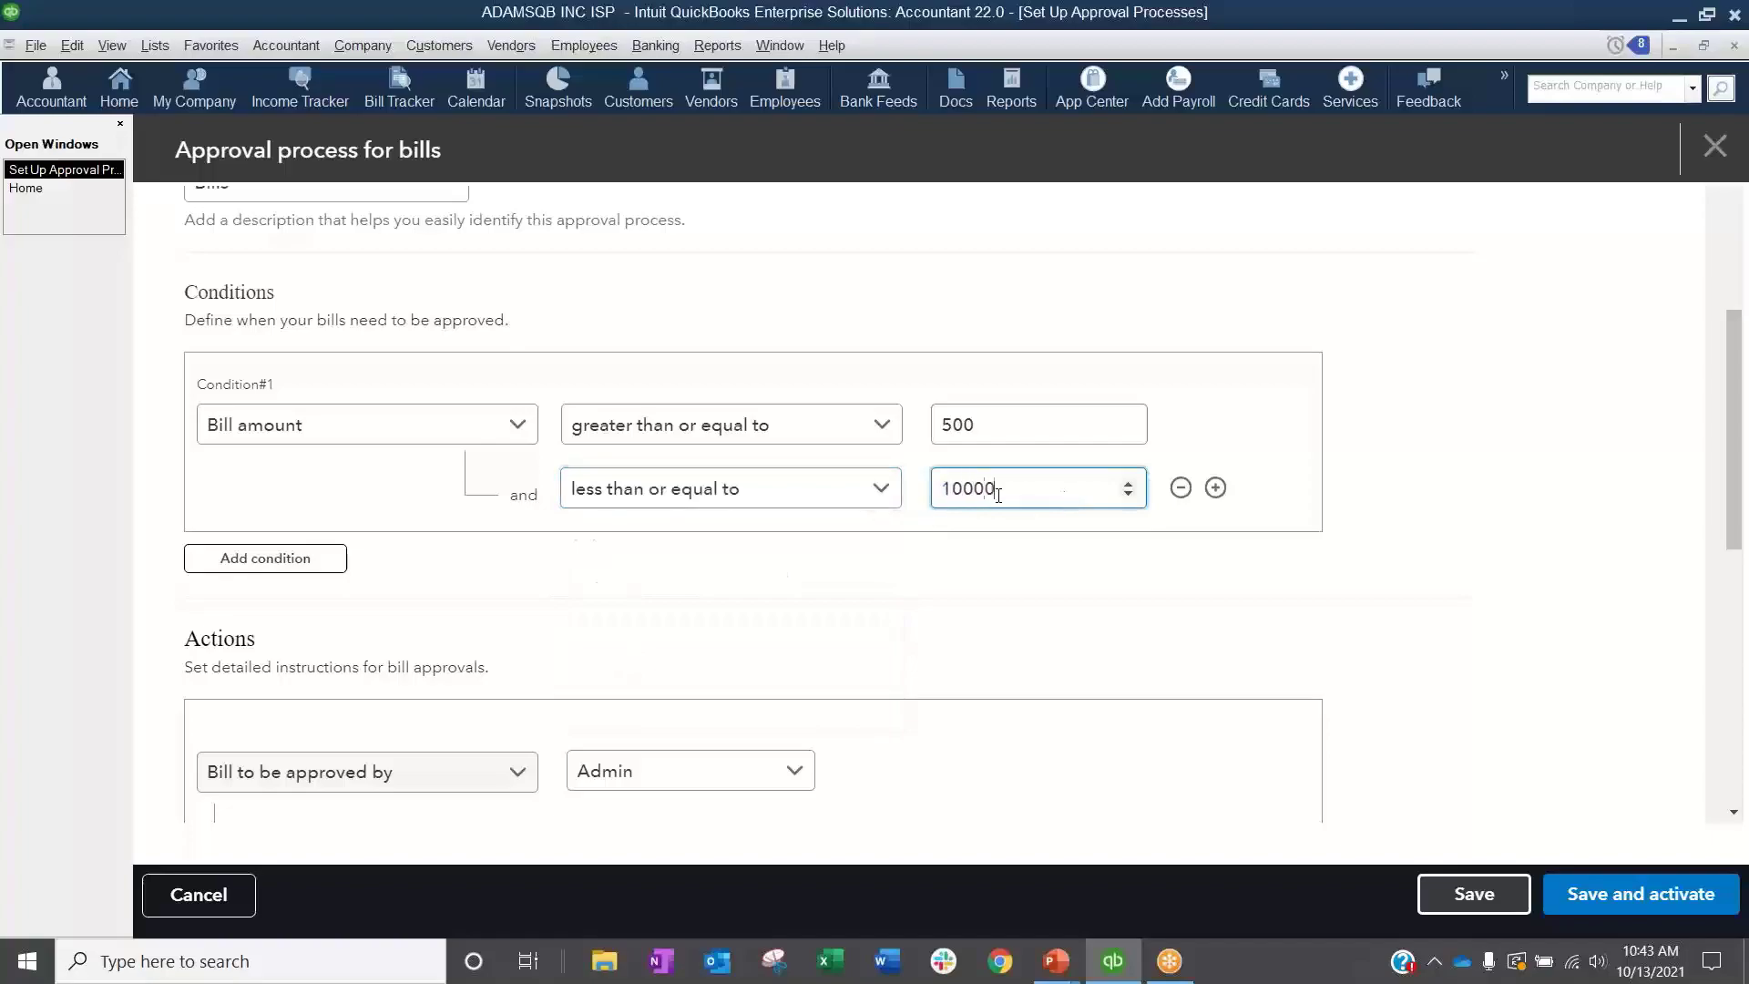
key("Tab")
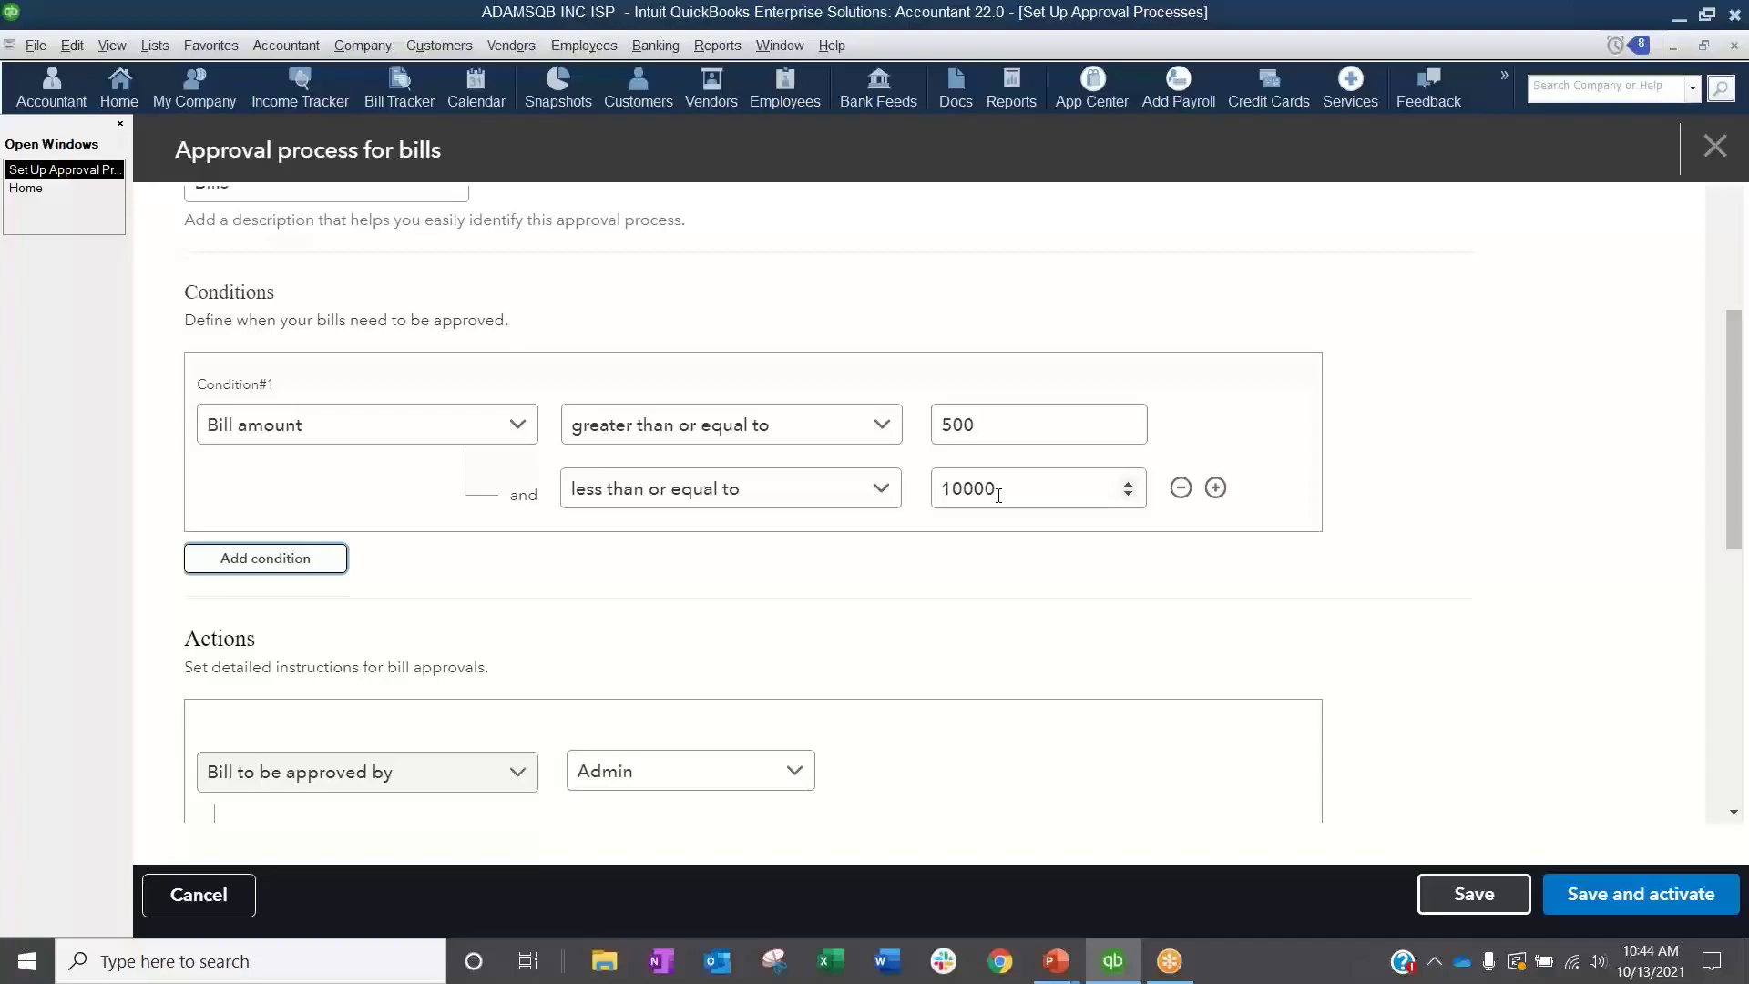
left_click(1181, 487)
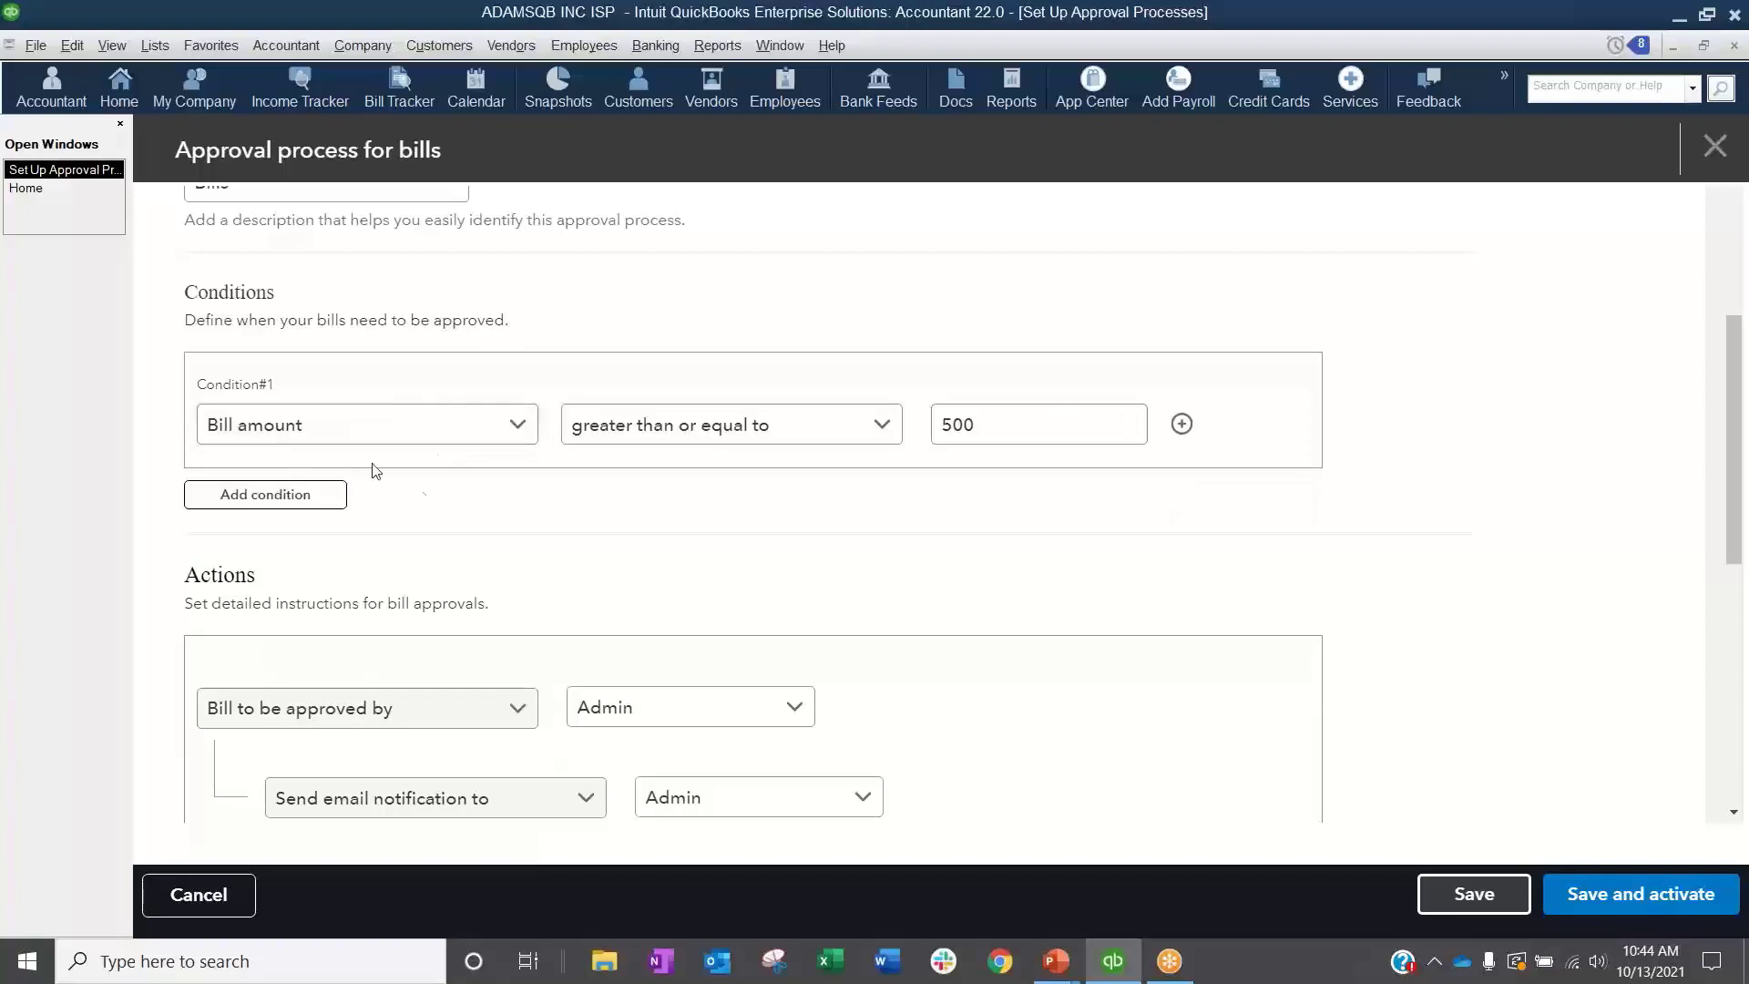
Step: Add a second condition based on vendor and look through its field, operator and vendor choices
left_click(306, 494)
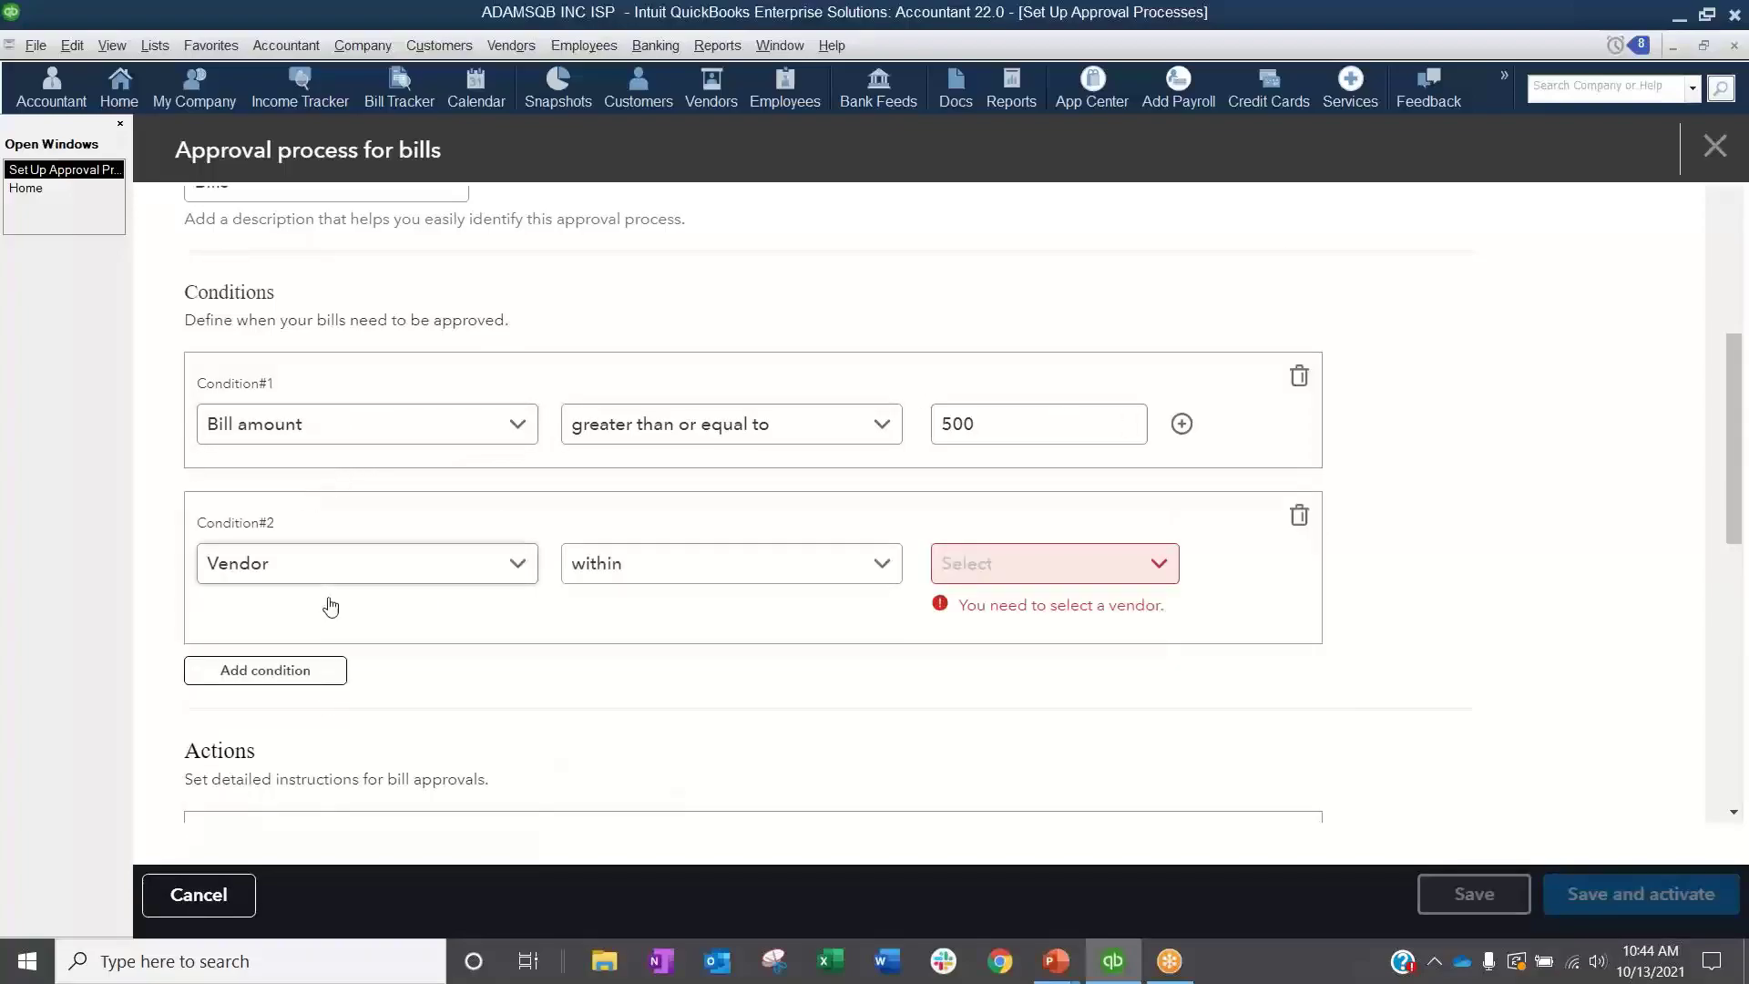
left_click(404, 576)
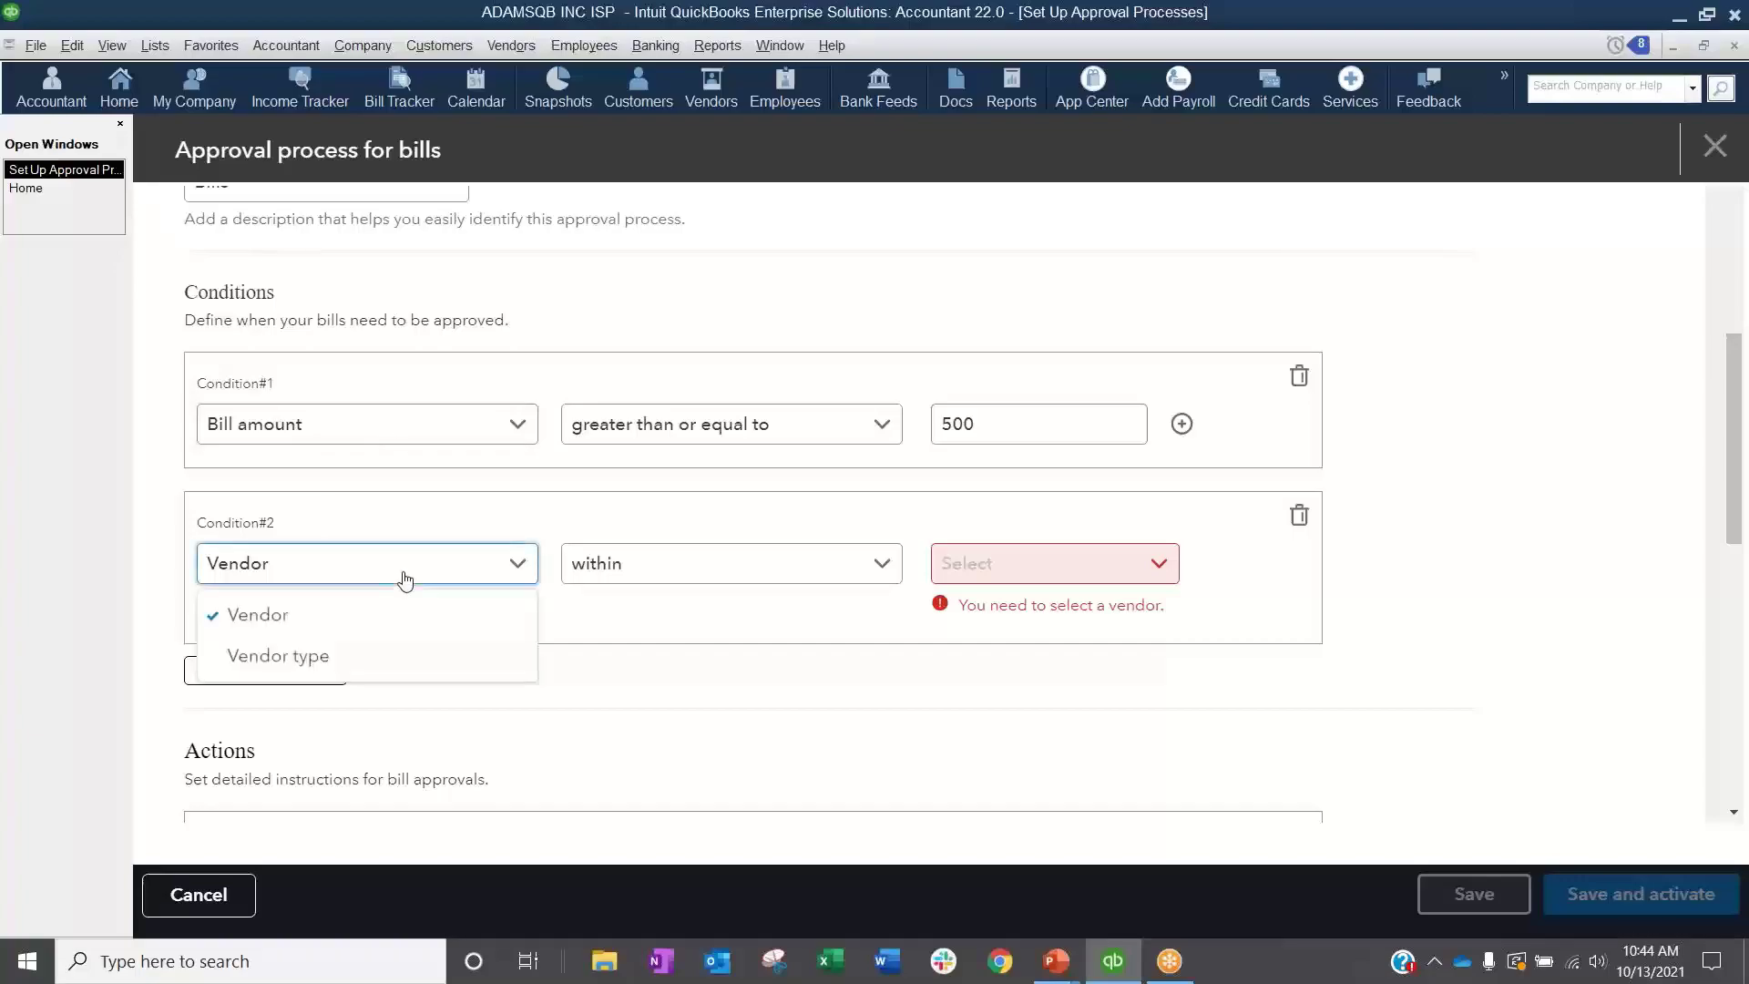
left_click(319, 626)
left_click(639, 579)
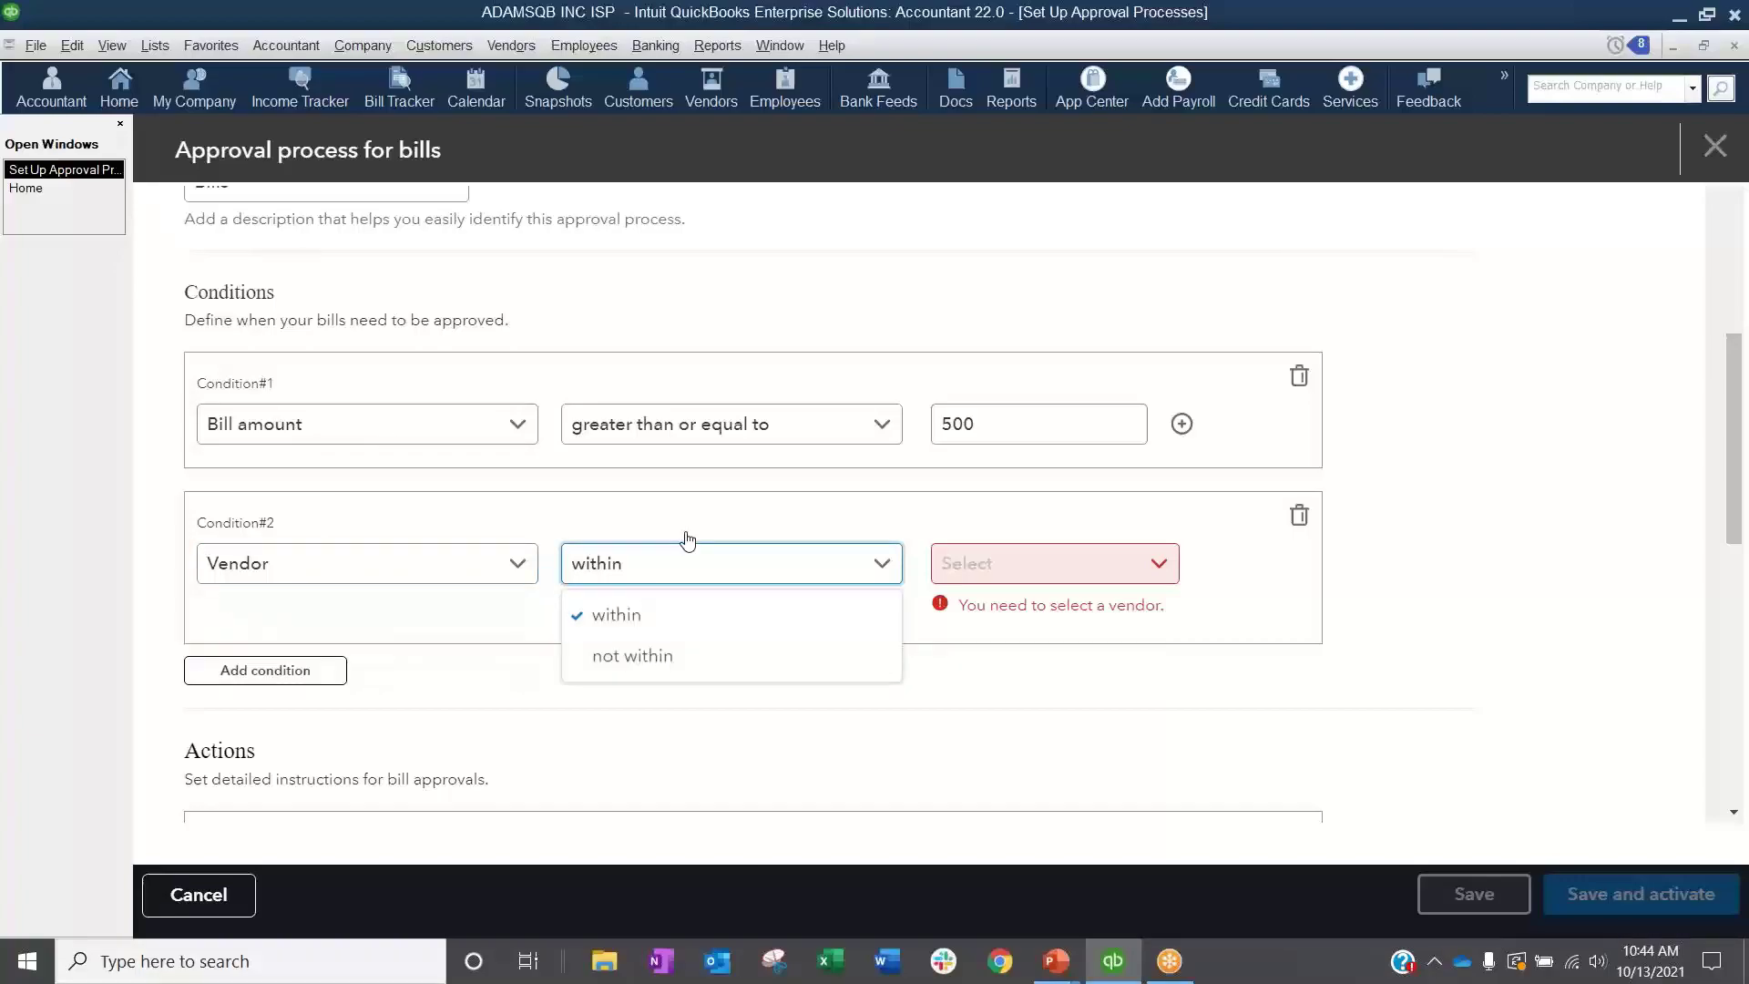
left_click(1094, 561)
left_click(1218, 597)
left_click(645, 570)
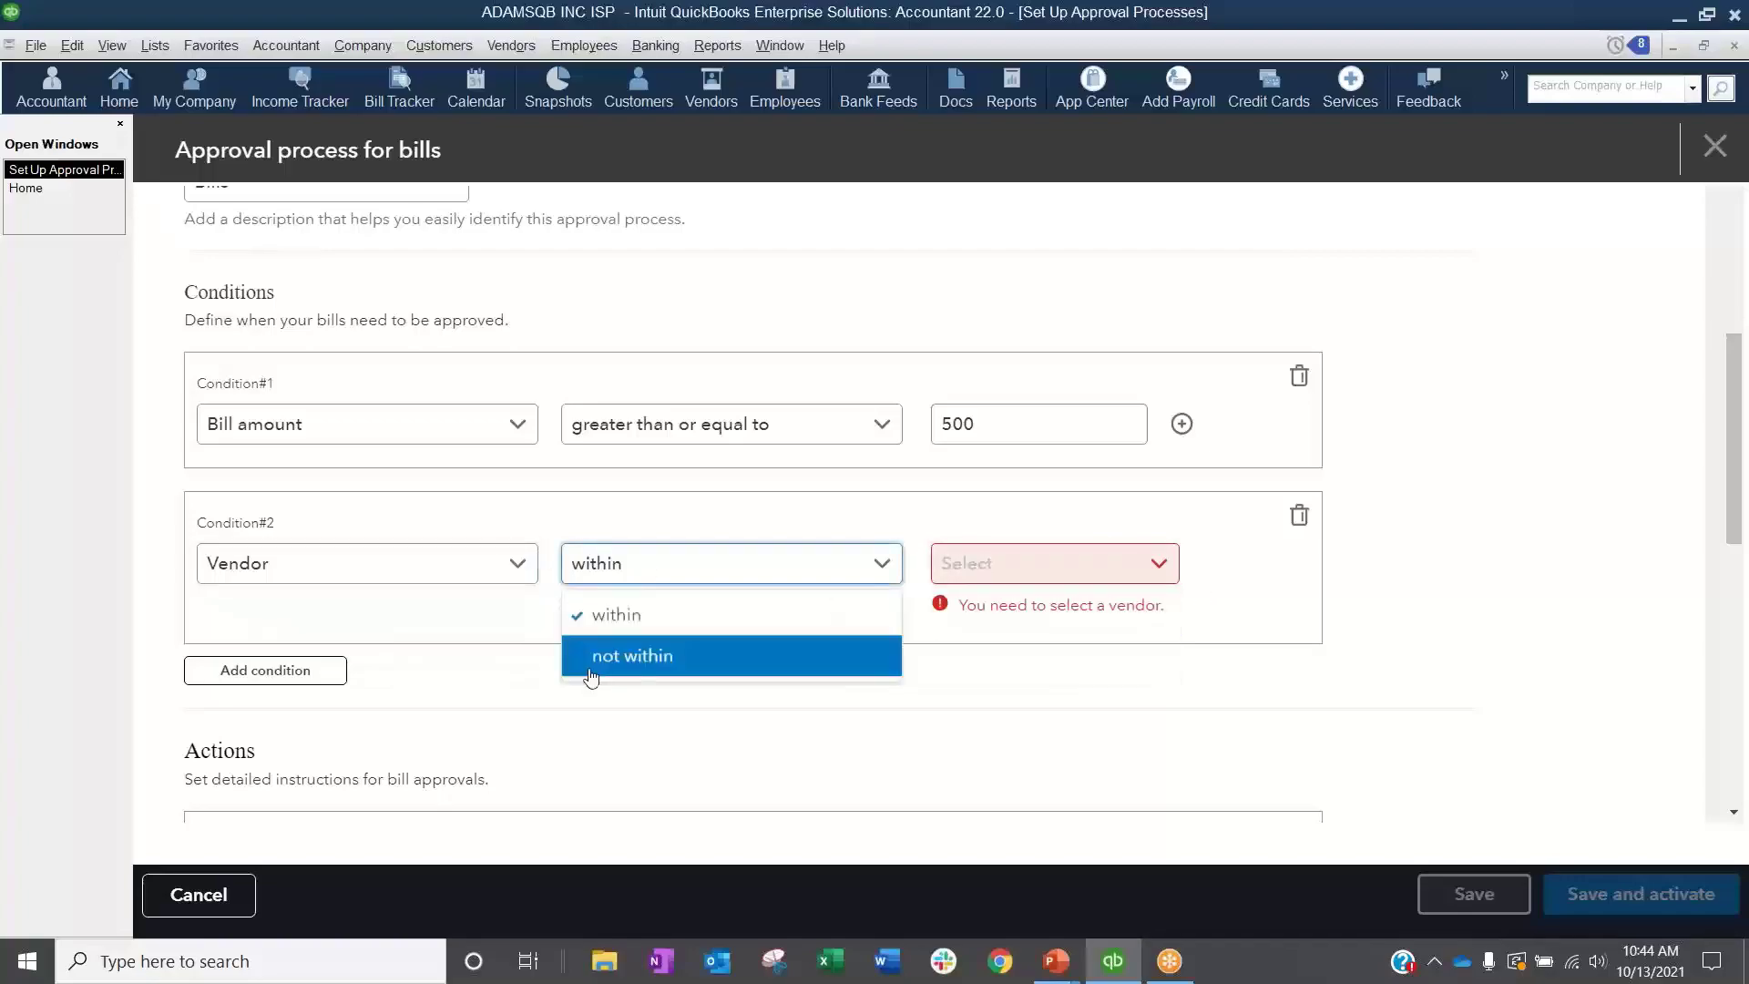
left_click(715, 566)
Step: Switch the second condition to vendor type, view the selectable types, and delete the condition
left_click(475, 560)
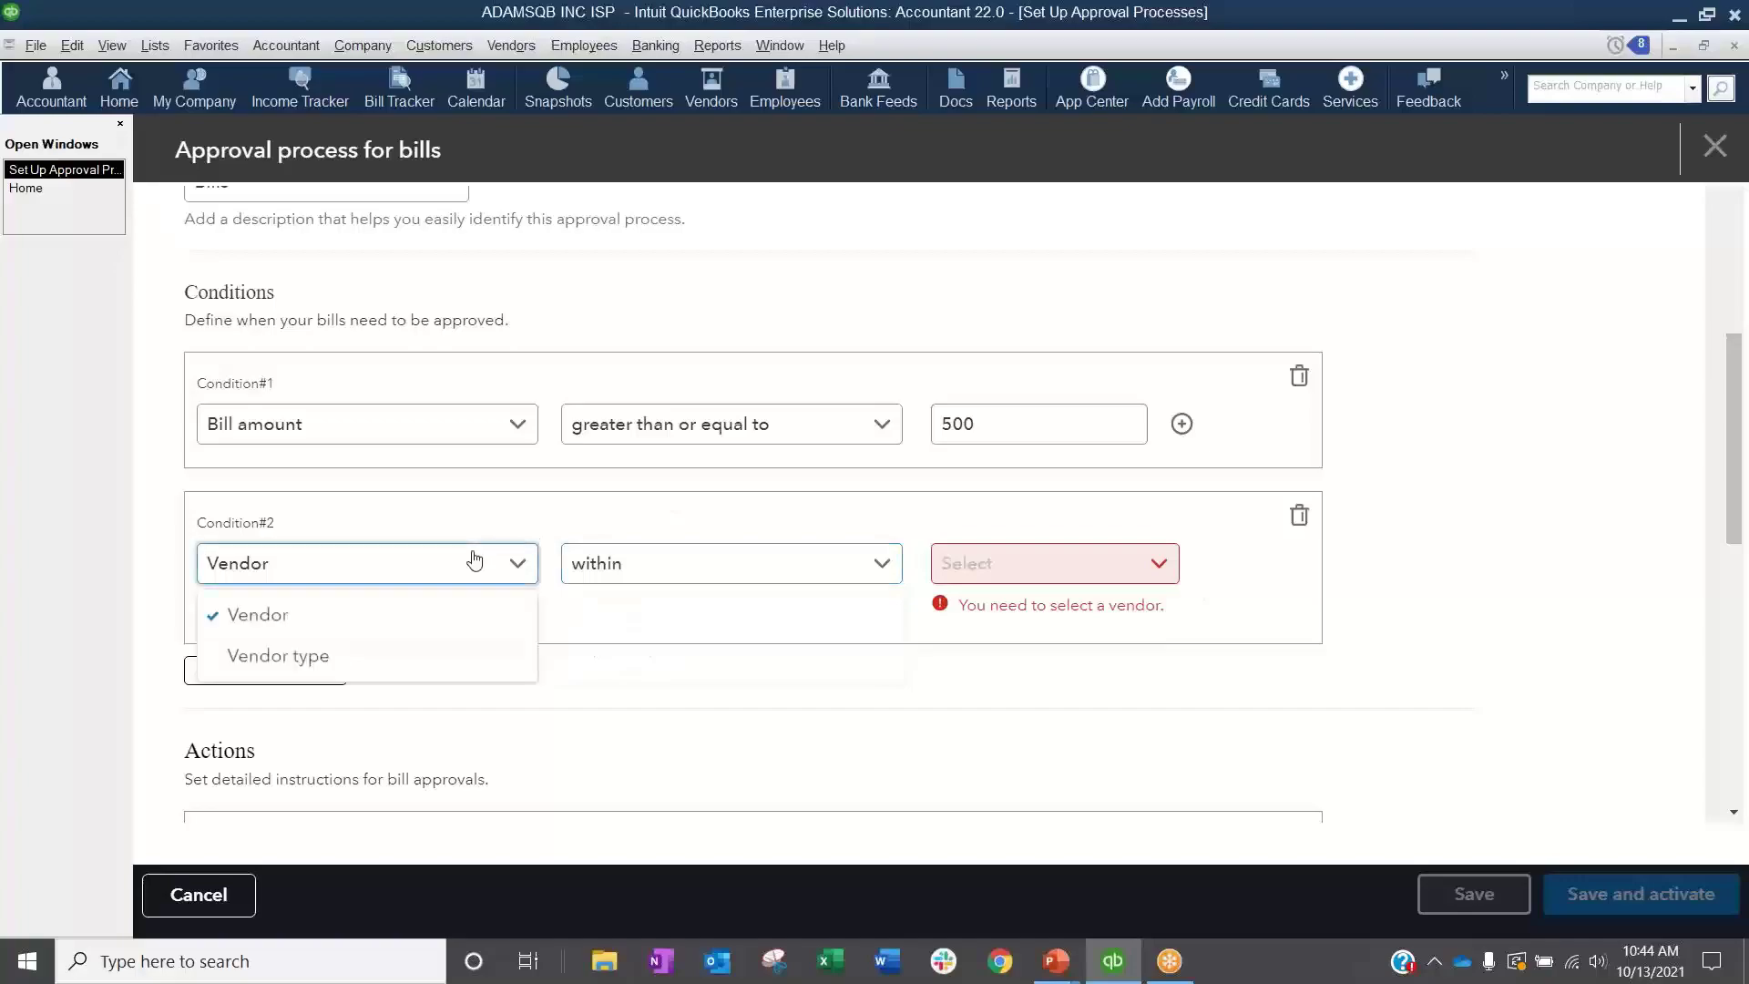
left_click(387, 658)
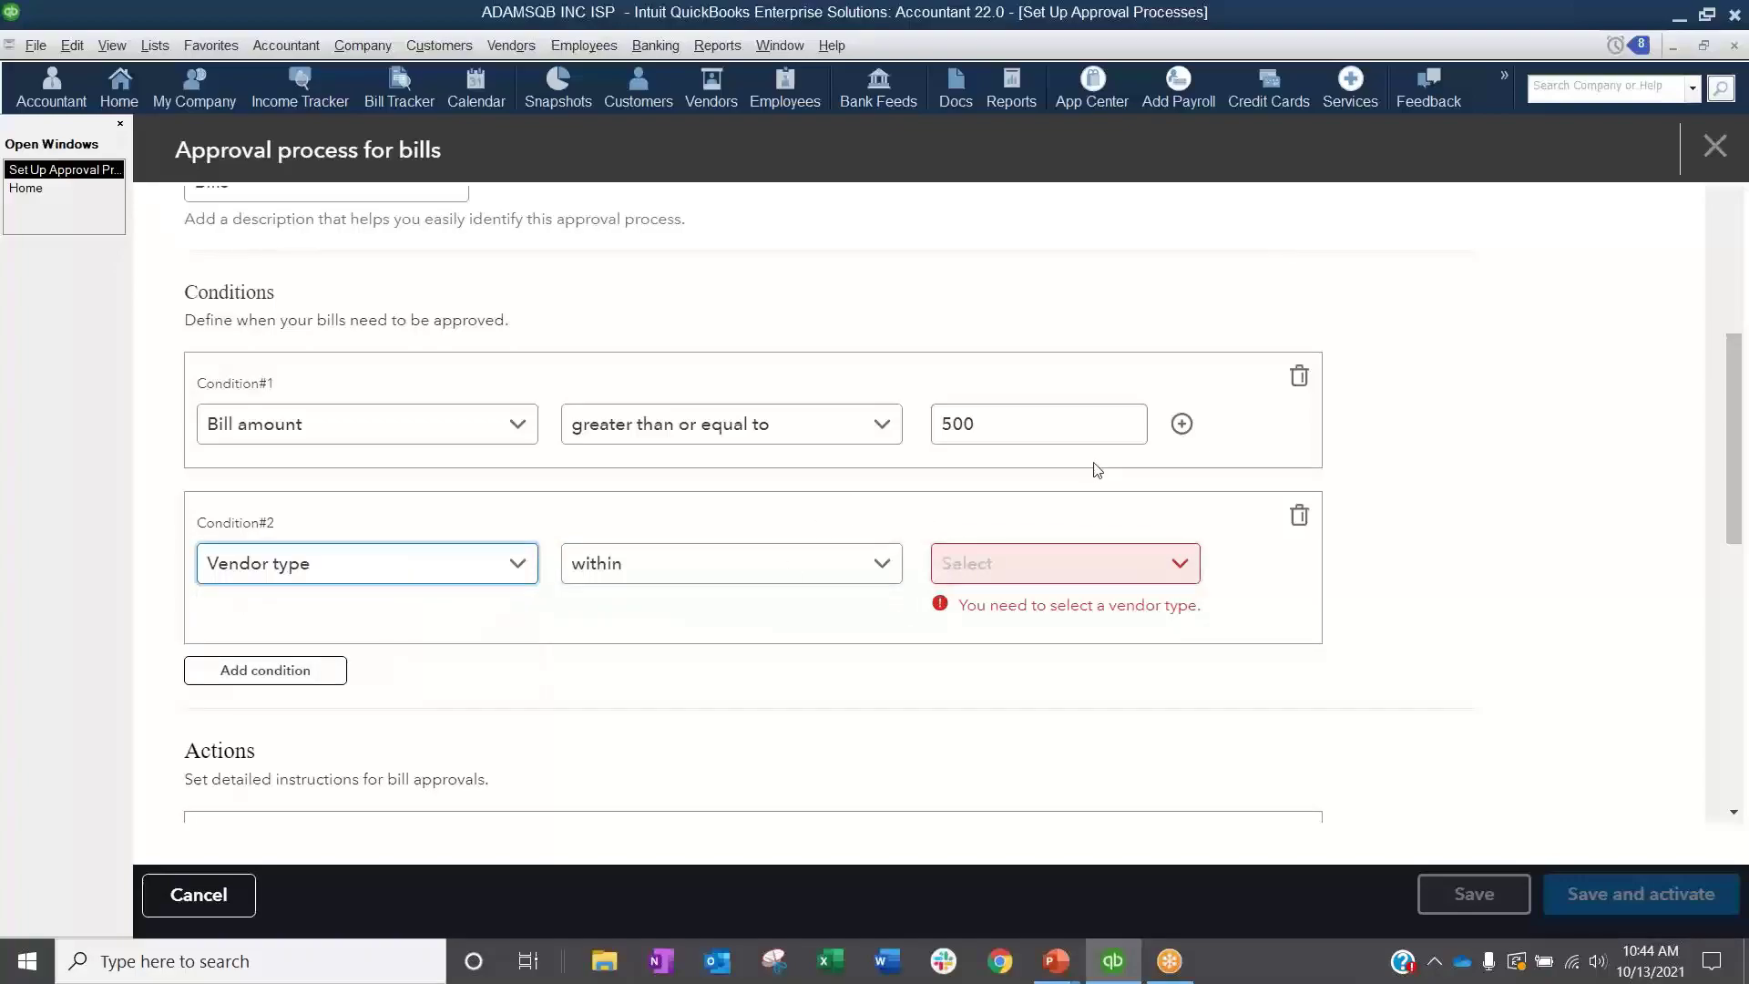
left_click(815, 568)
left_click(1262, 585)
left_click(1179, 570)
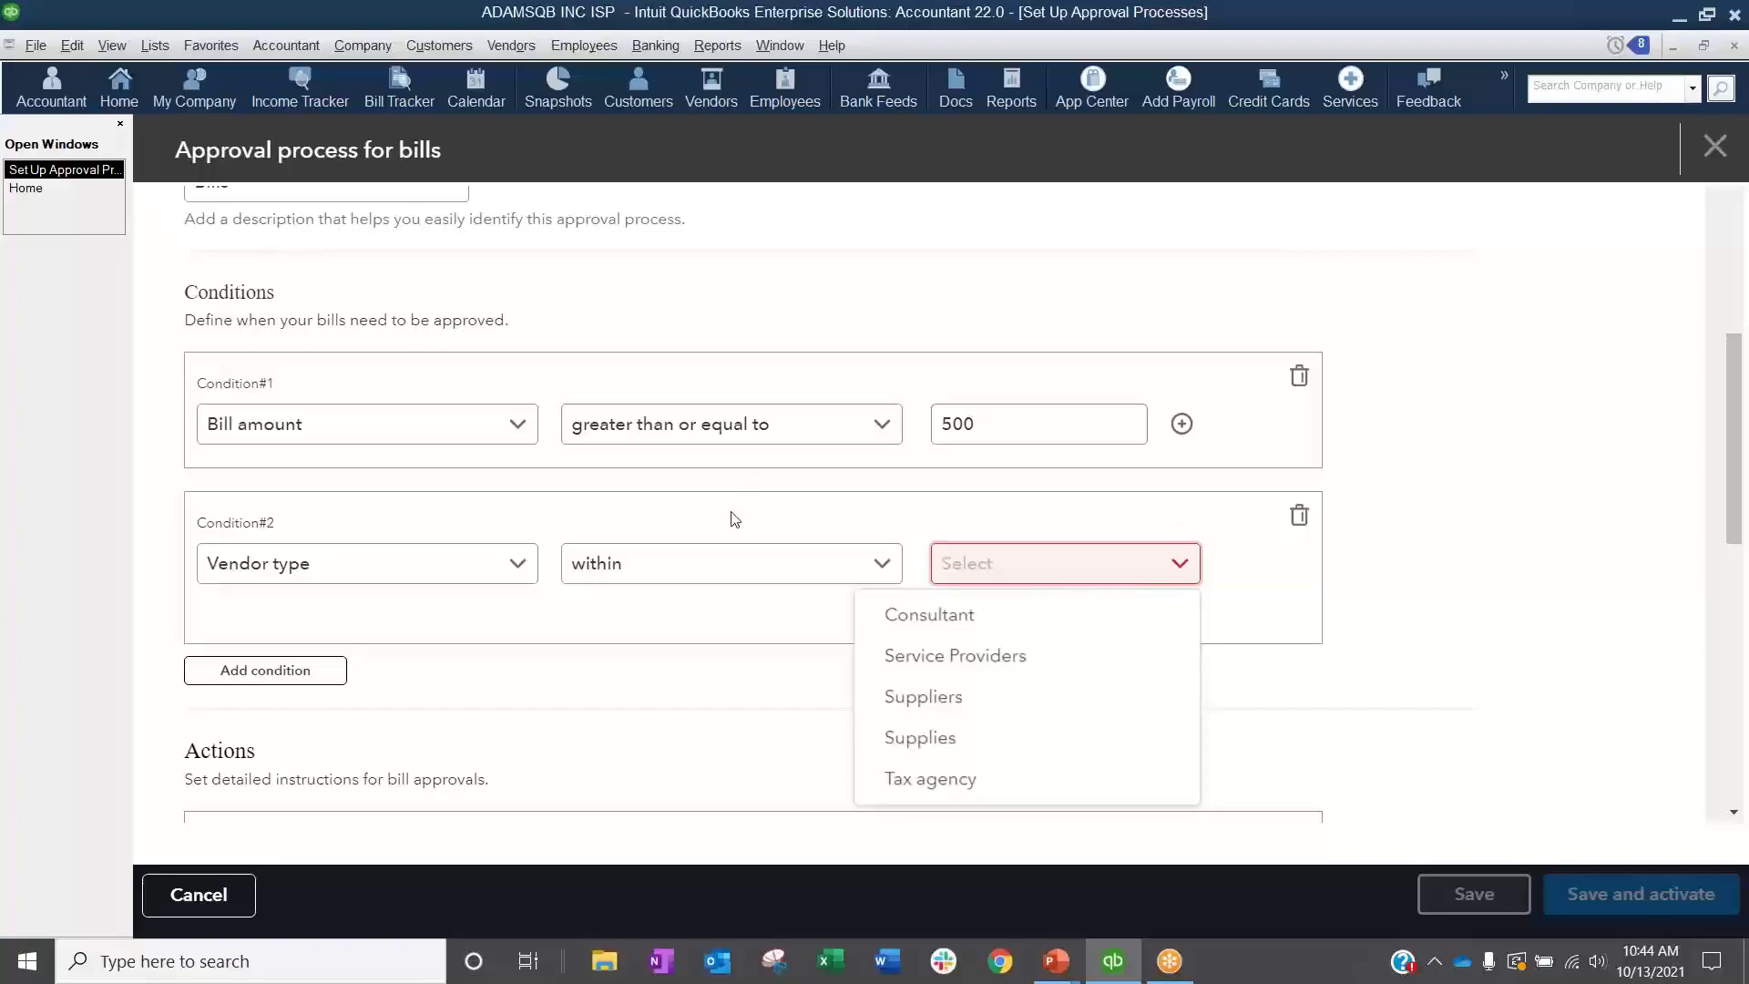
left_click(1298, 518)
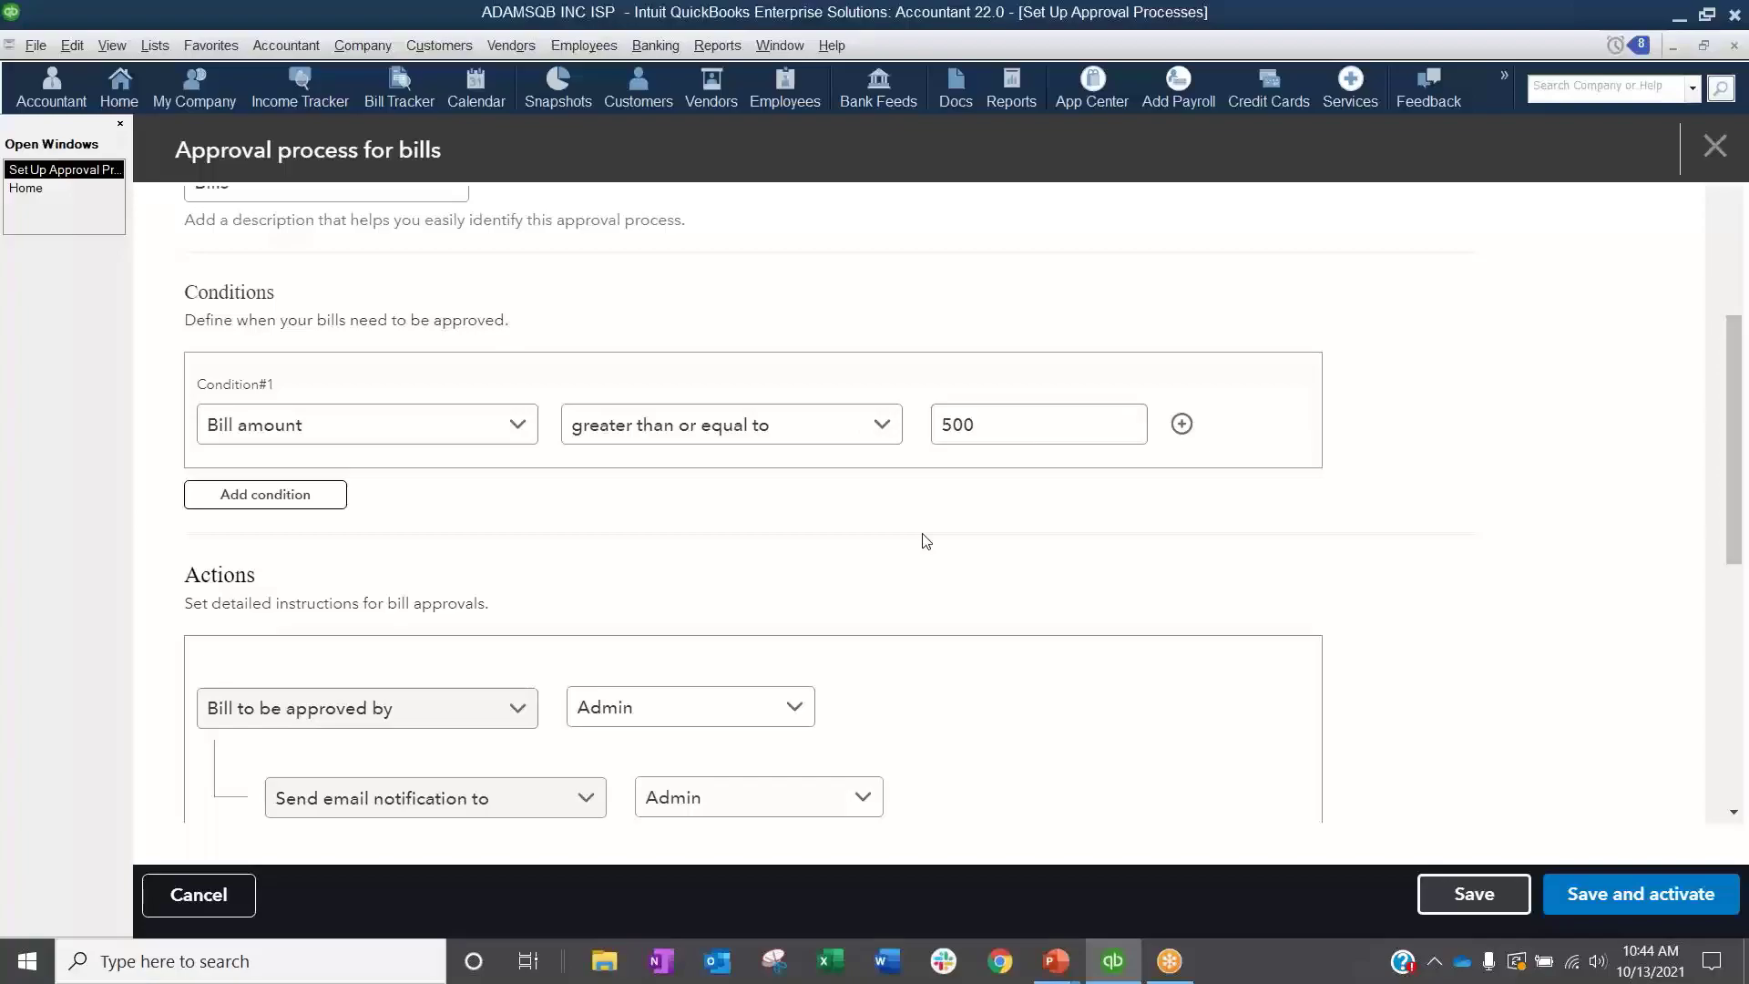
Step: Add another second condition, set it to vendor type, and delete it
left_click(328, 496)
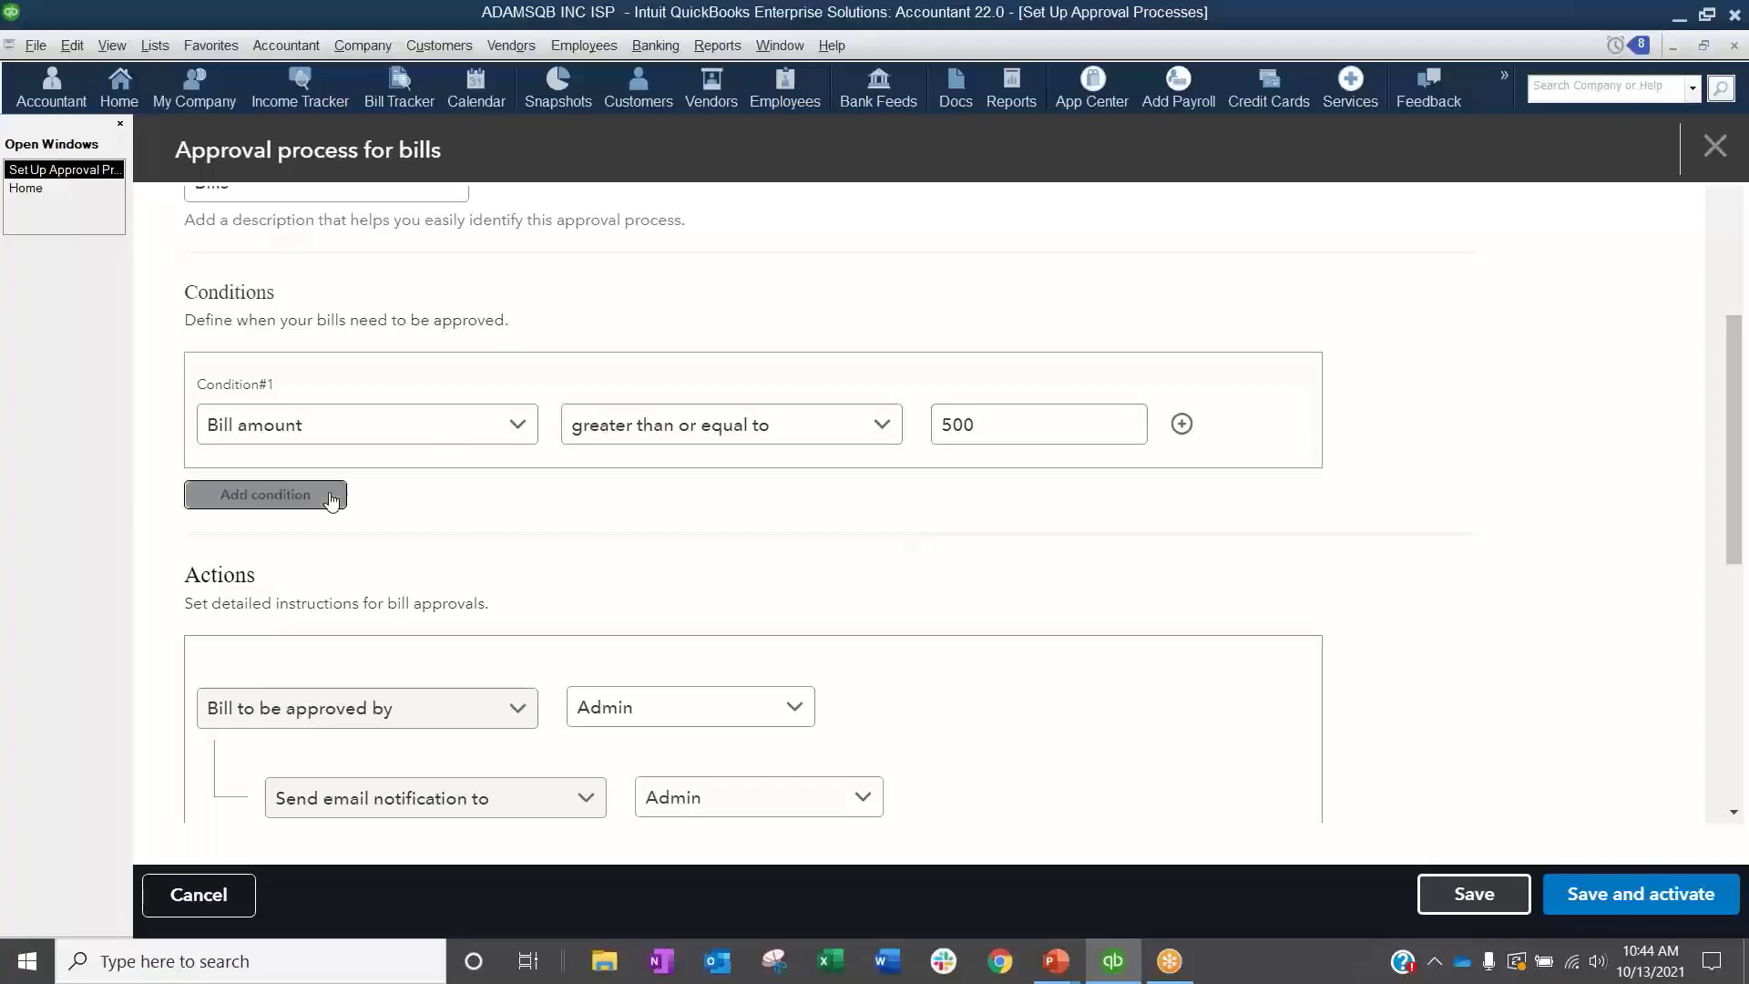
left_click(381, 576)
left_click(337, 656)
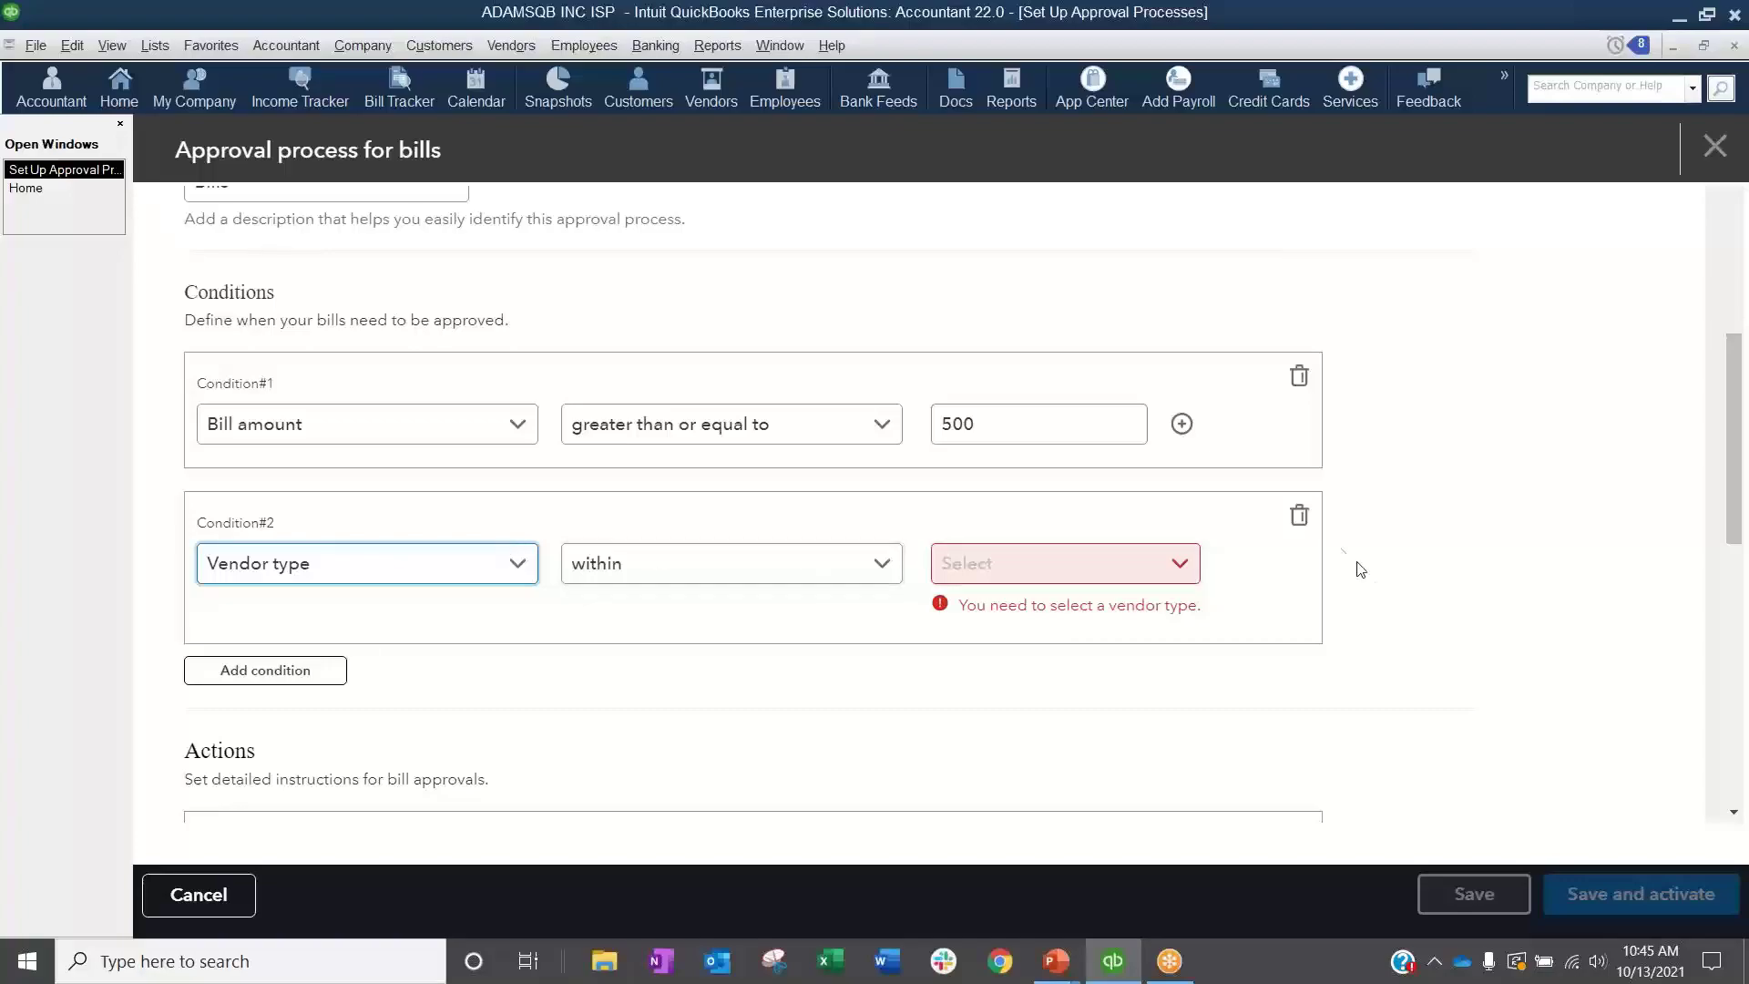
left_click(1298, 520)
Step: Examine the bill approver choices, the email notification recipients and the reminder period in the approval actions
scroll(899, 546, "down", 3)
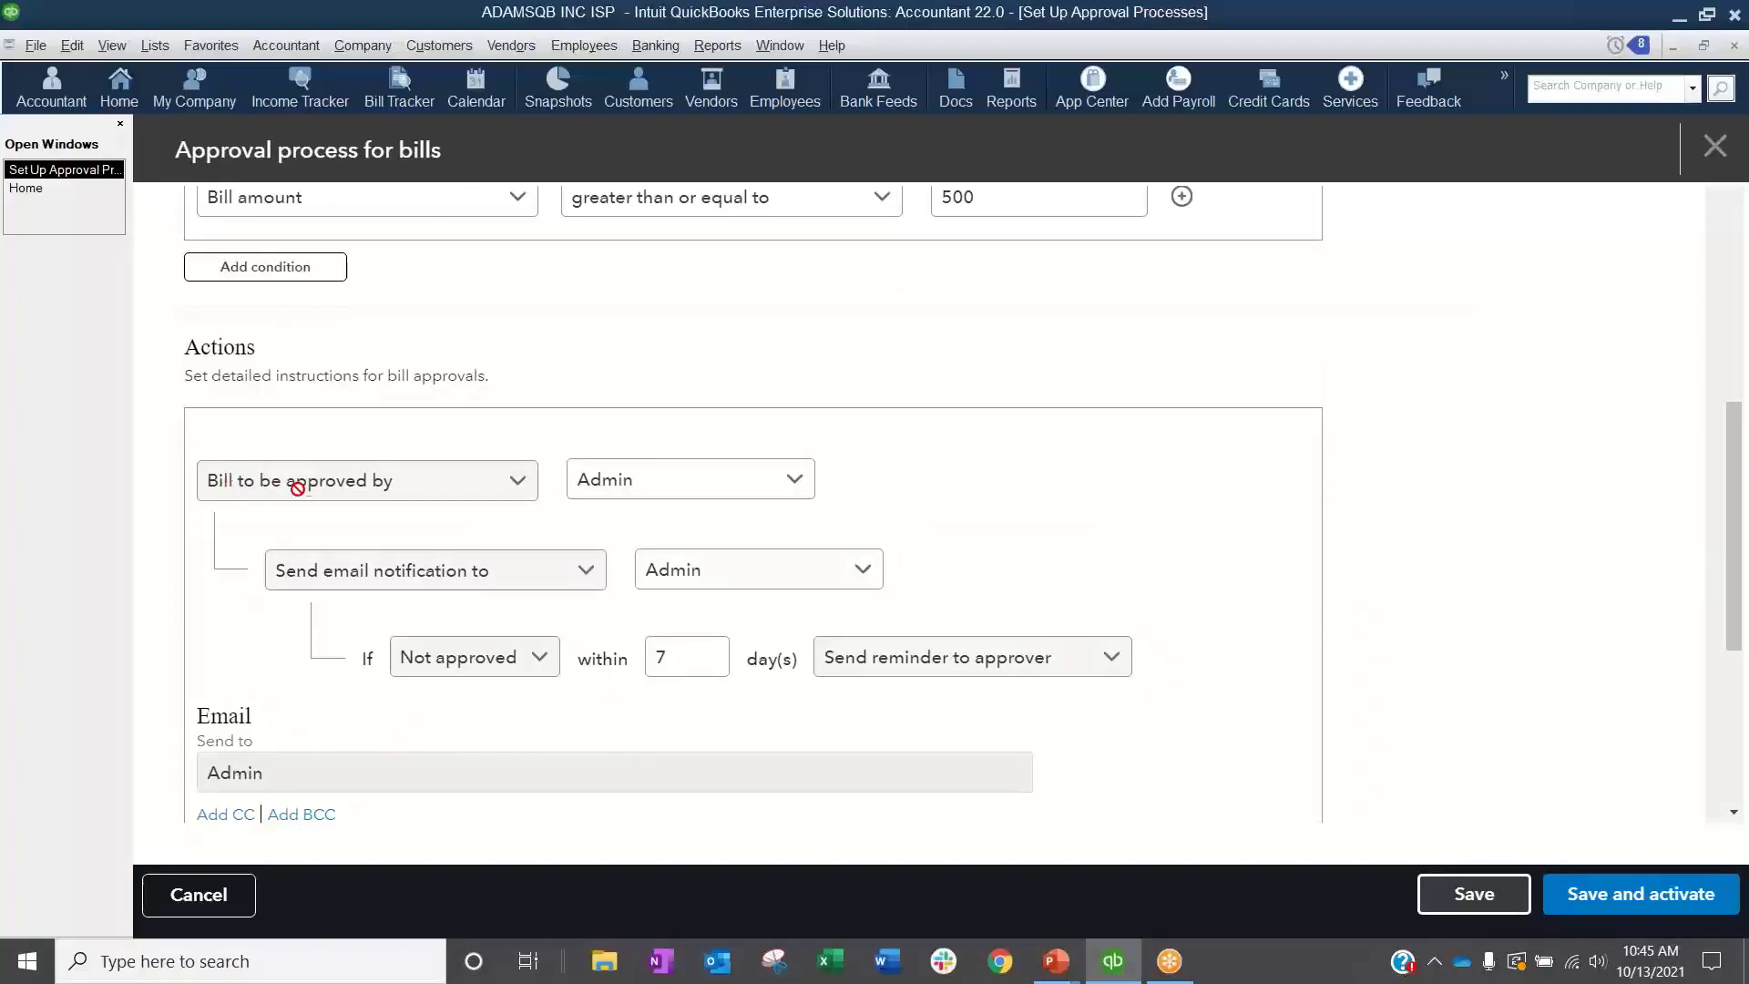
left_click(795, 481)
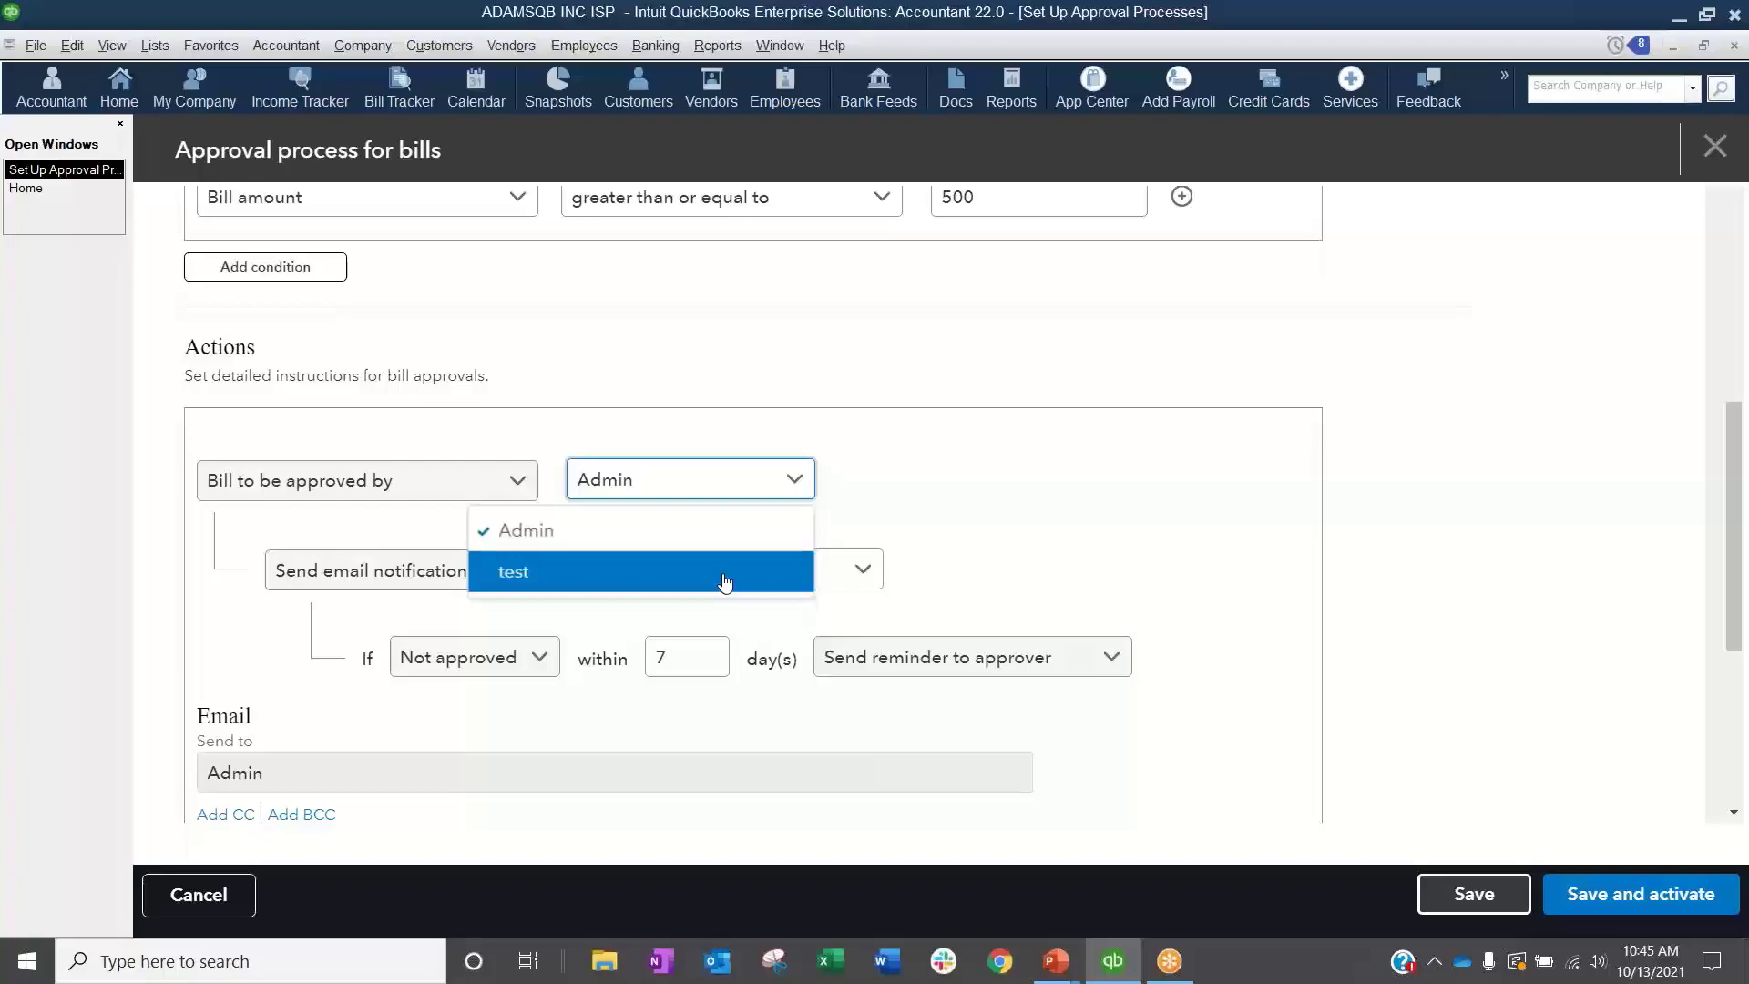
left_click(709, 393)
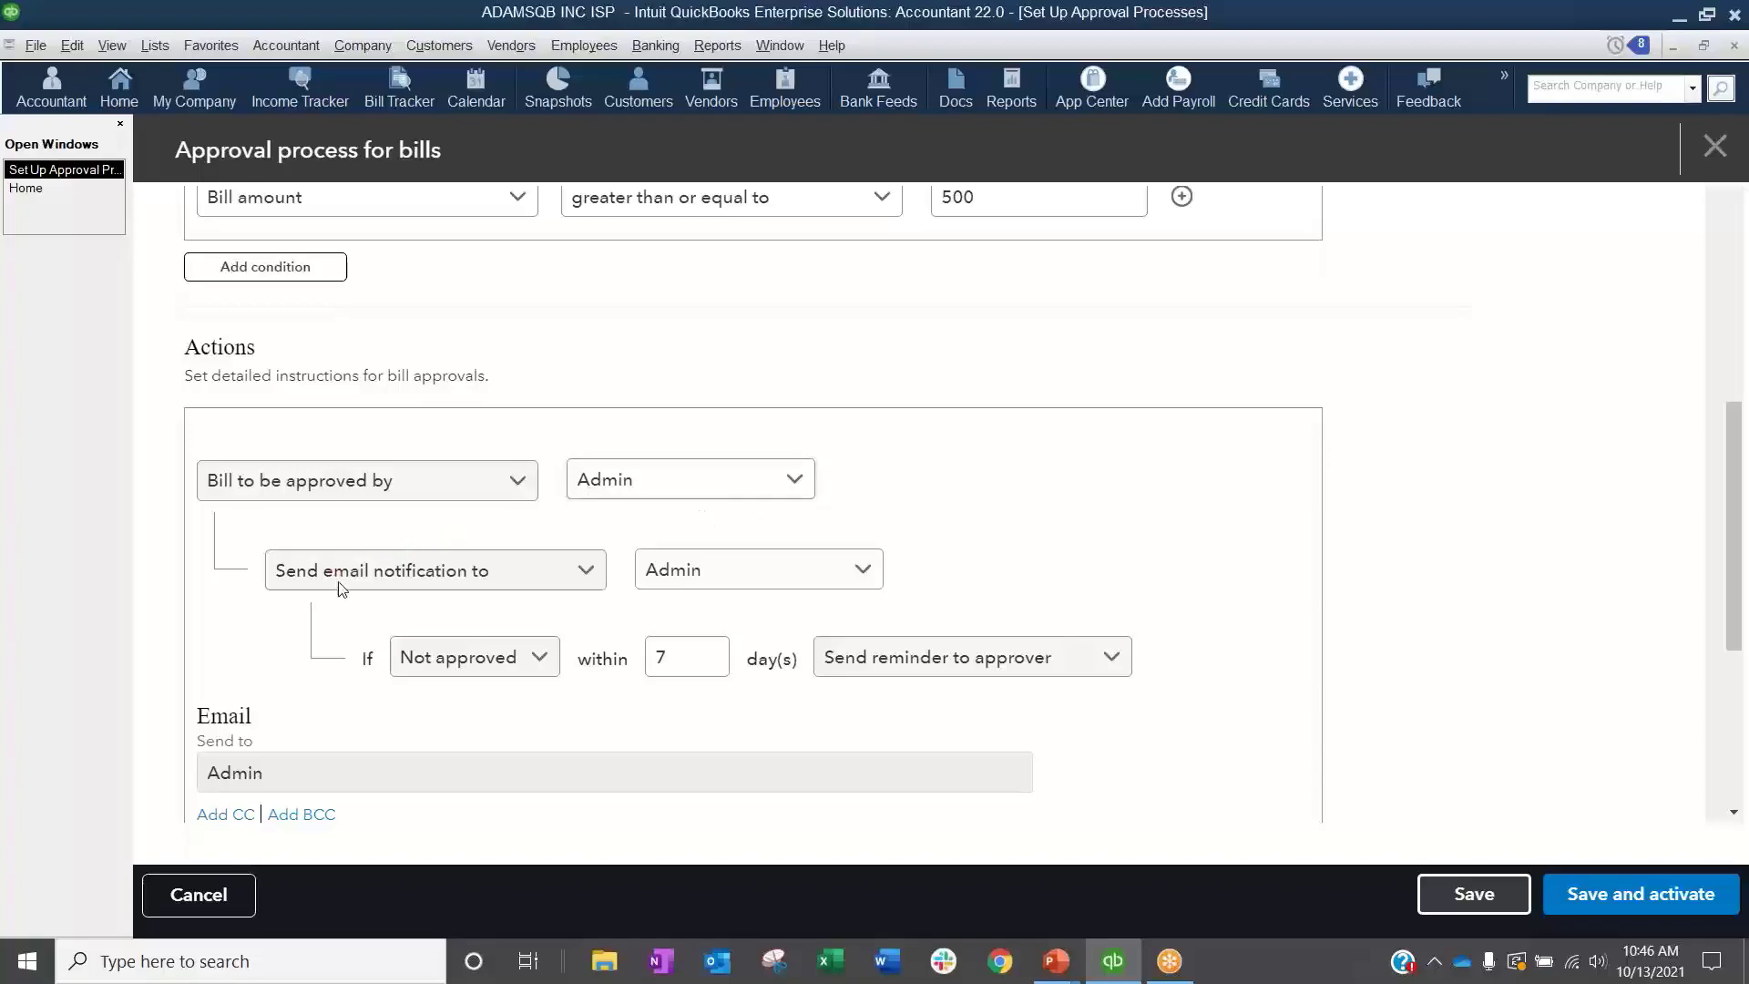
left_click(764, 575)
left_click(1201, 563)
double_click(662, 657)
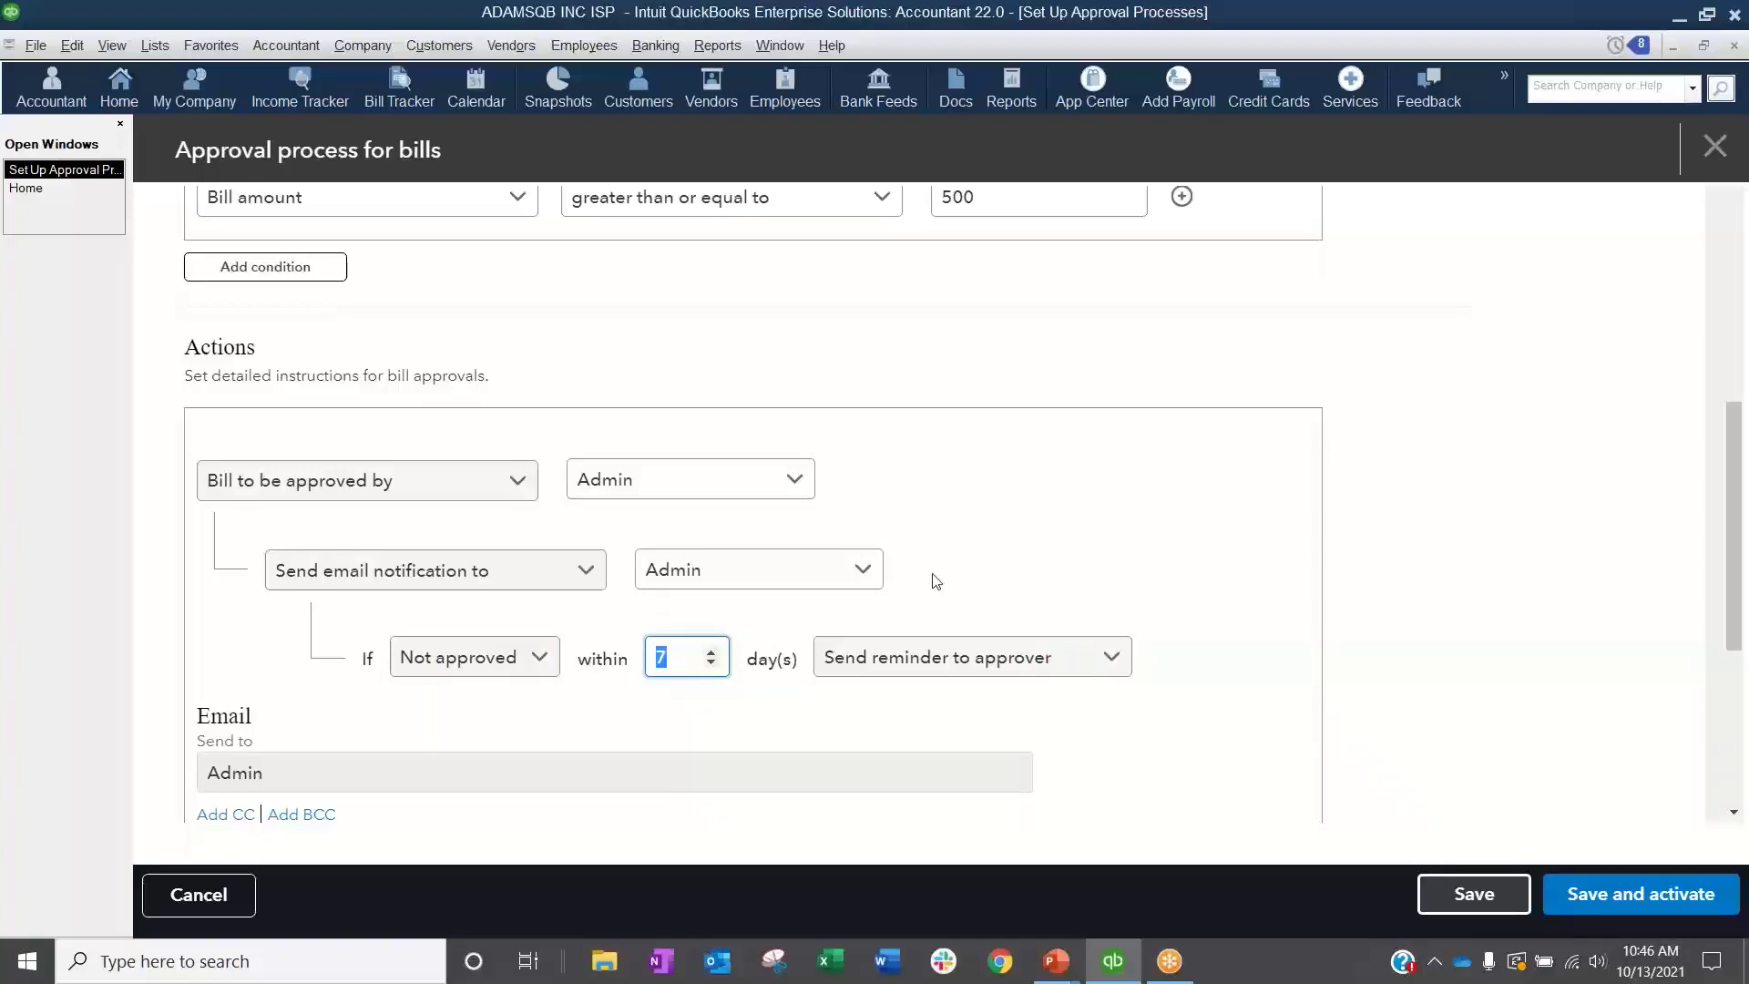
Step: Add a CC line to the approval email and enter the contact's e-mail address
scroll(936, 581, "down", 1)
scroll(937, 580, "down", 1)
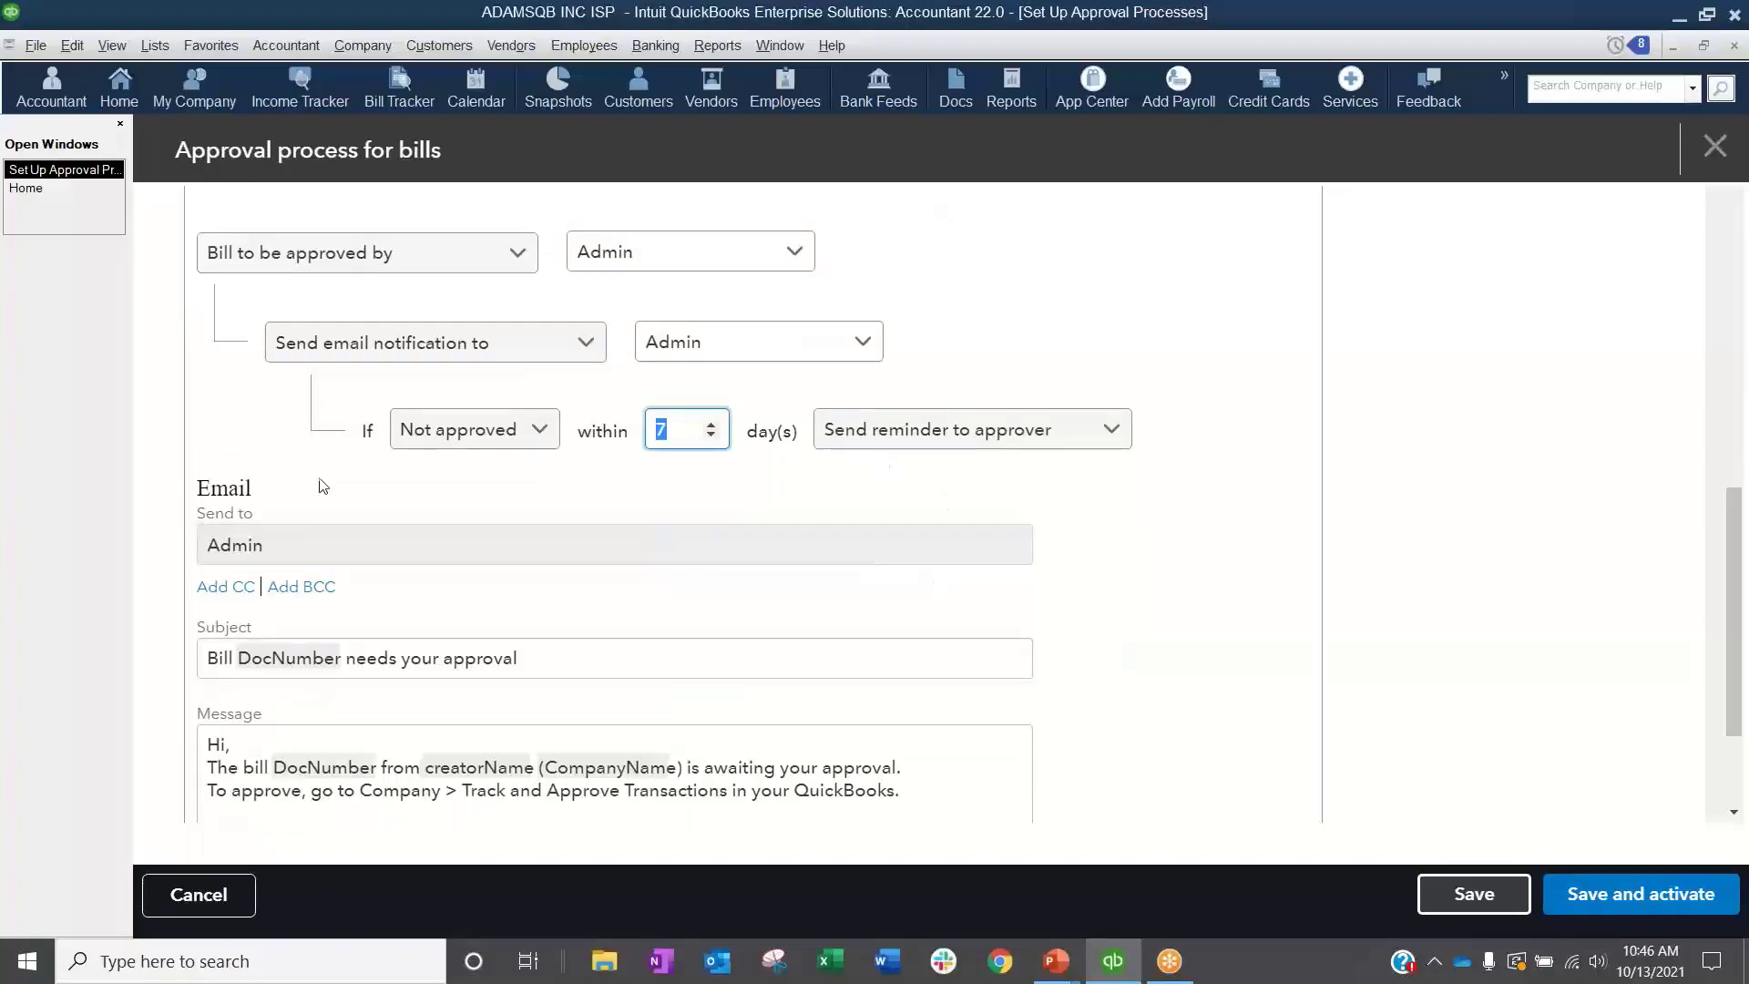
scroll(511, 582, "down", 2)
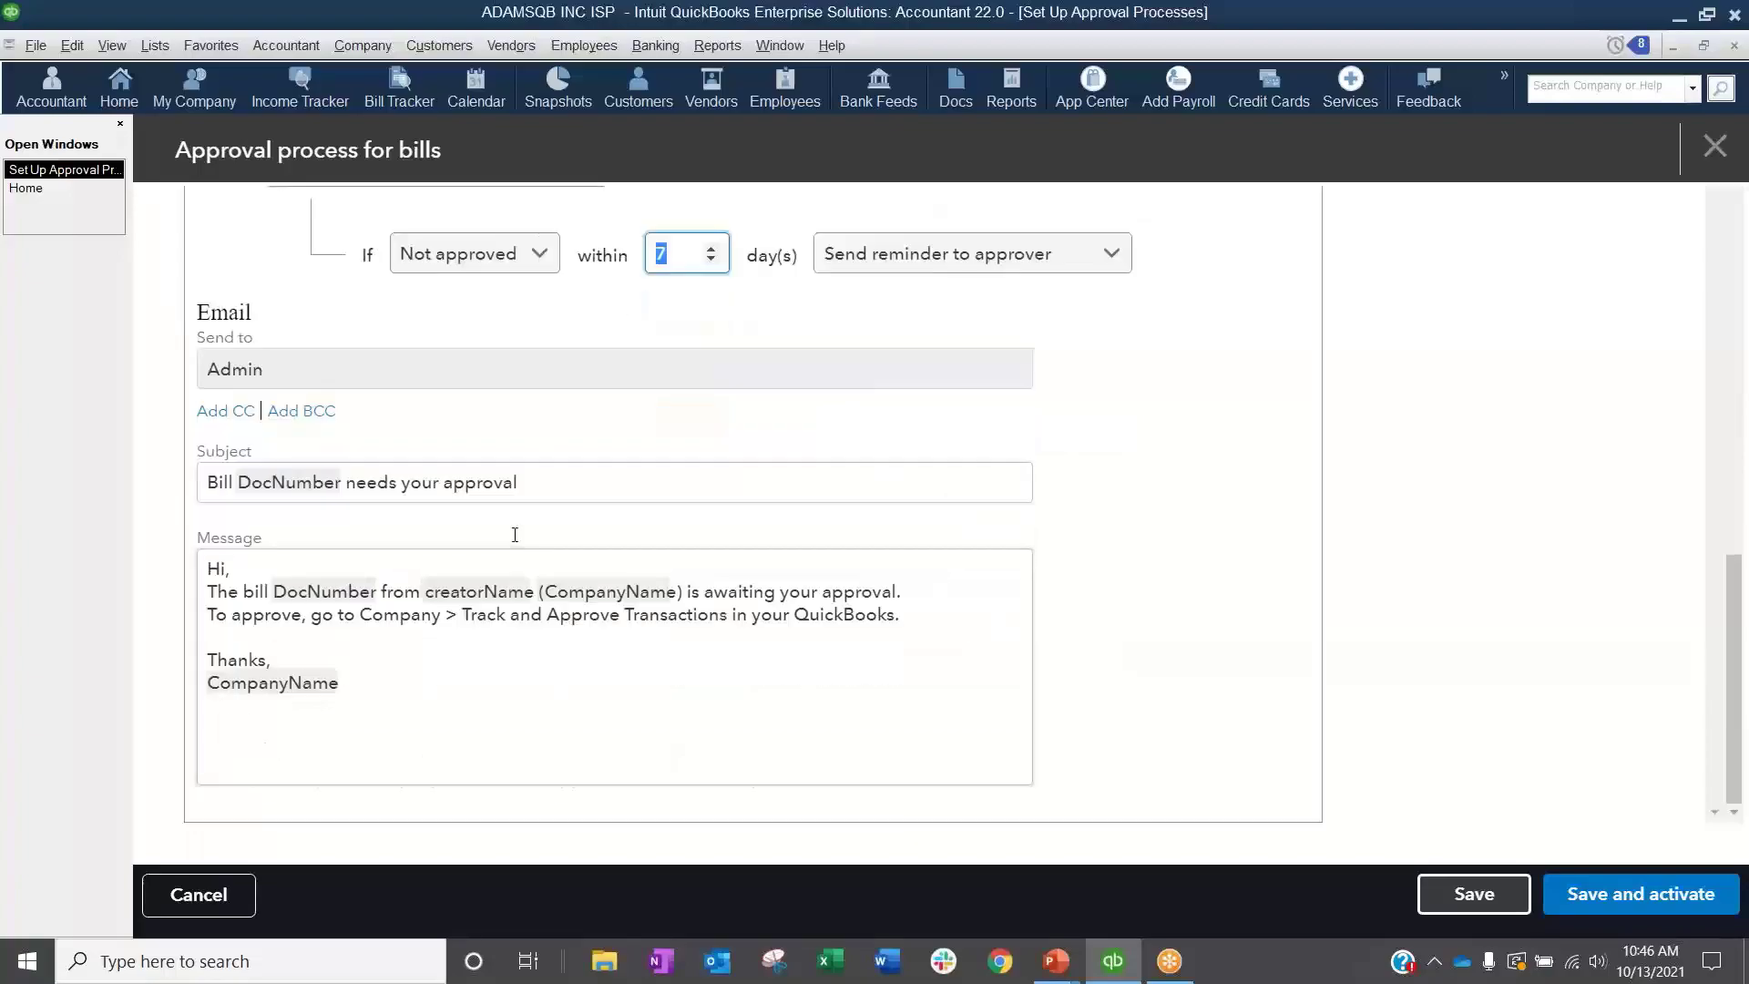
left_click(234, 412)
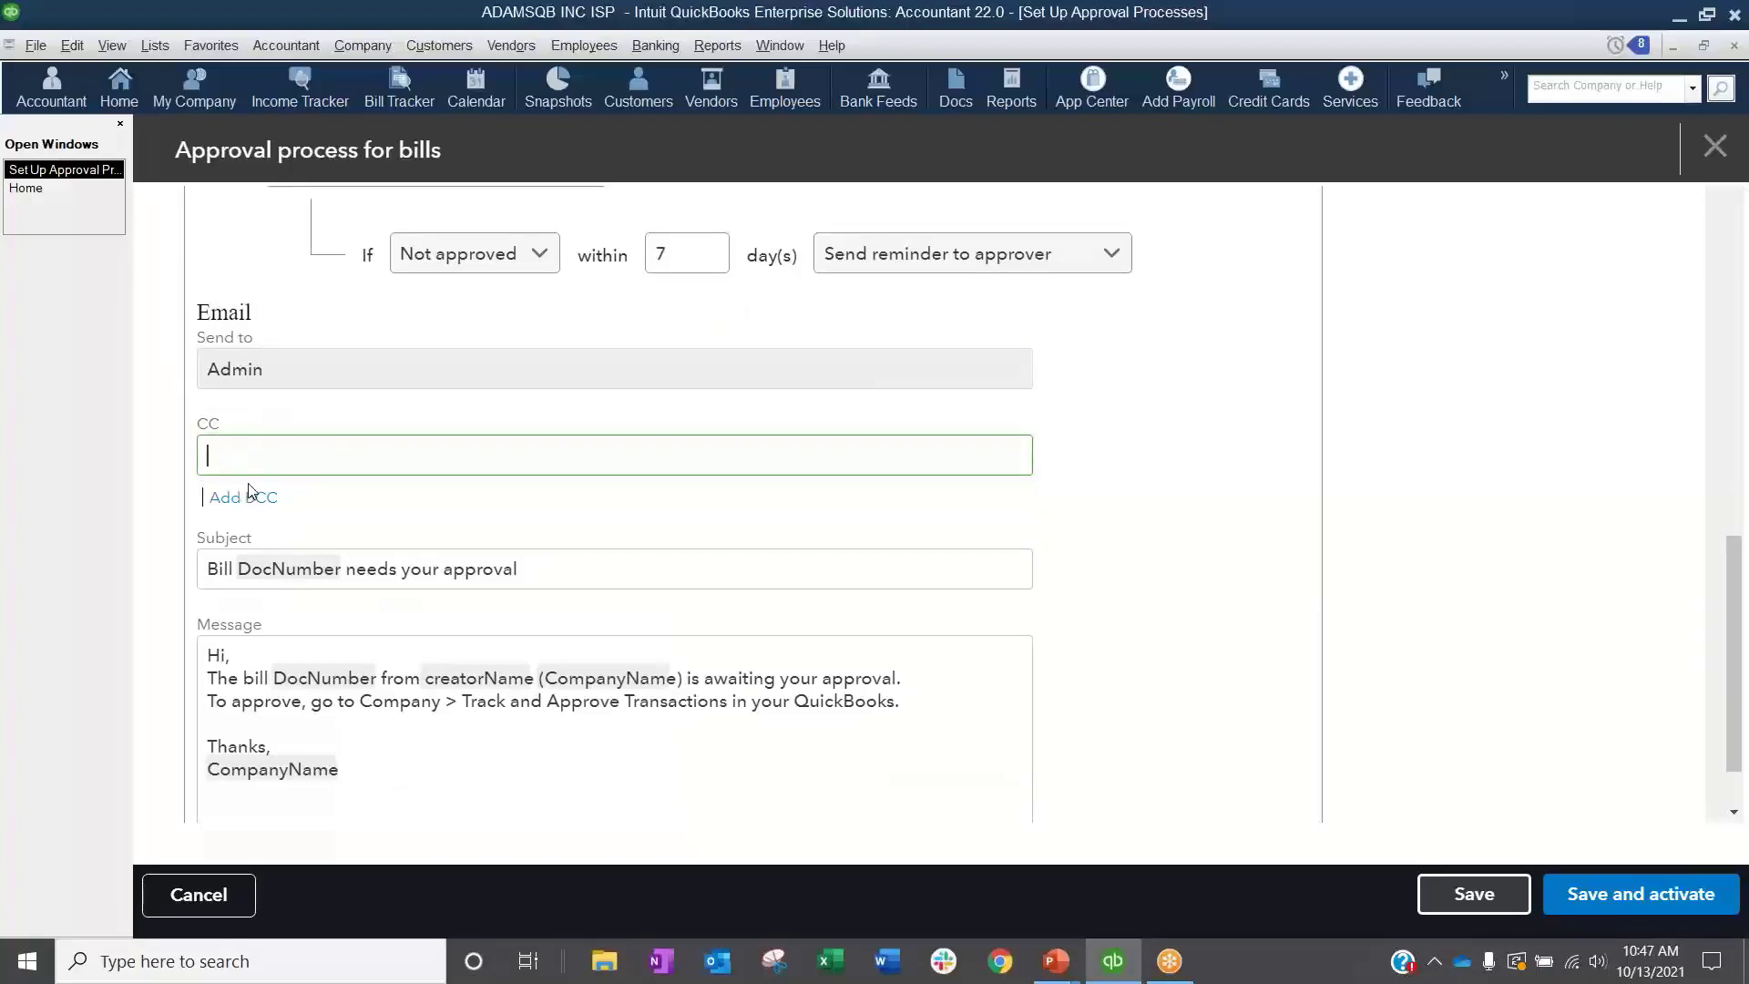
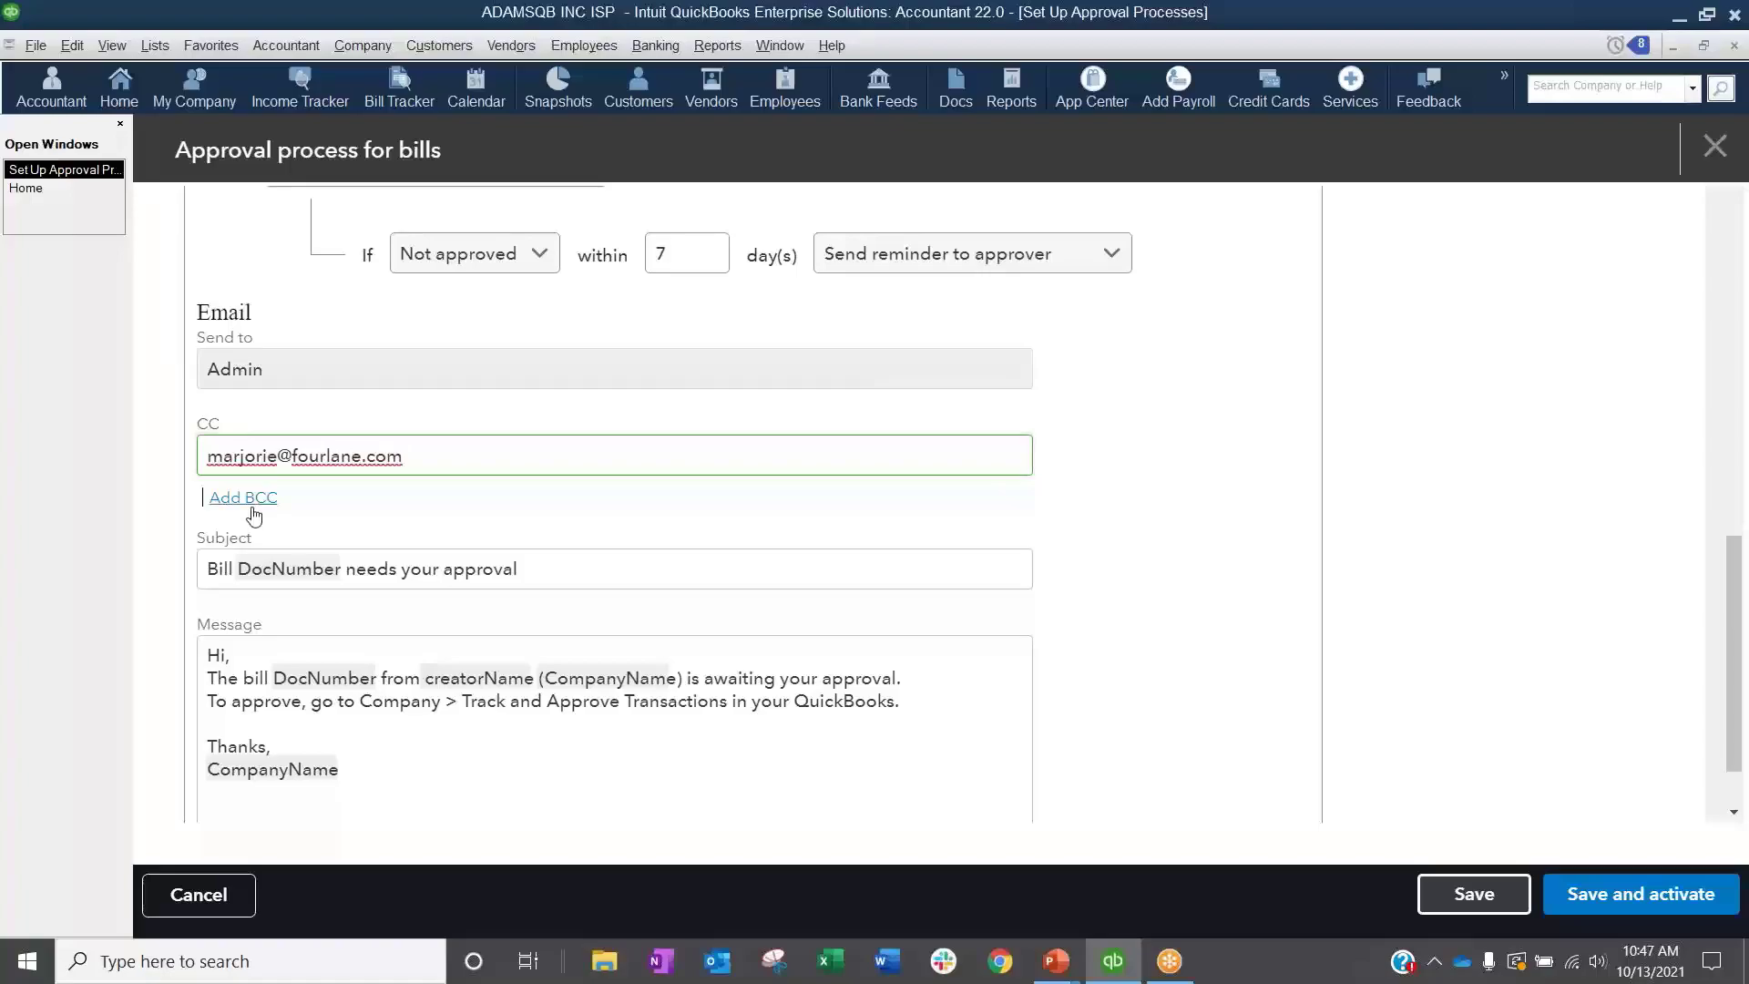
Step: Review the CC, subject and message fields of the approval email
key("shift+Left")
key("shift+Left")
key("shift+Left")
key("shift+Left")
key("shift+Left")
key("shift+Left")
key("shift+Left")
key("shift+Left")
key("shift+Left")
key("shift+Left")
key("shift+Left")
key("shift+Left")
key("shift+Left")
key("shift+Left")
key("shift+Left")
key("shift+Left")
key("shift+Left")
key("shift+Left")
key("shift+Left")
key("shift+Left")
key("shift+Left")
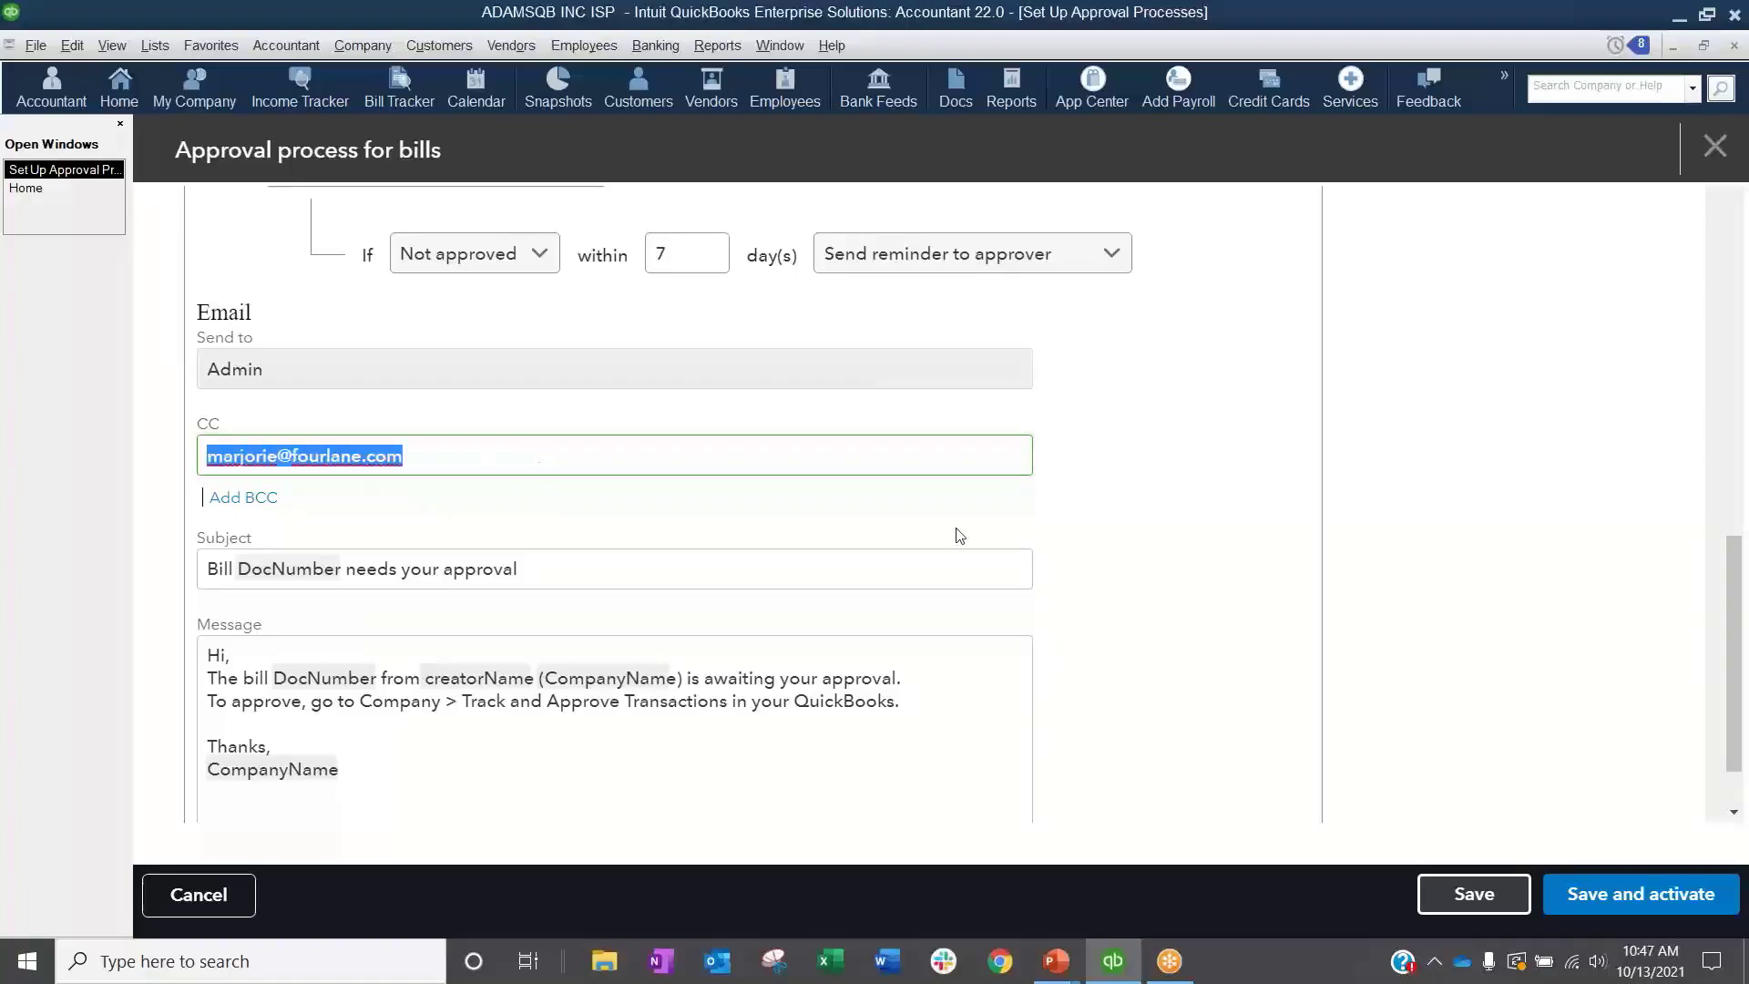
scroll(924, 535, "down", 1)
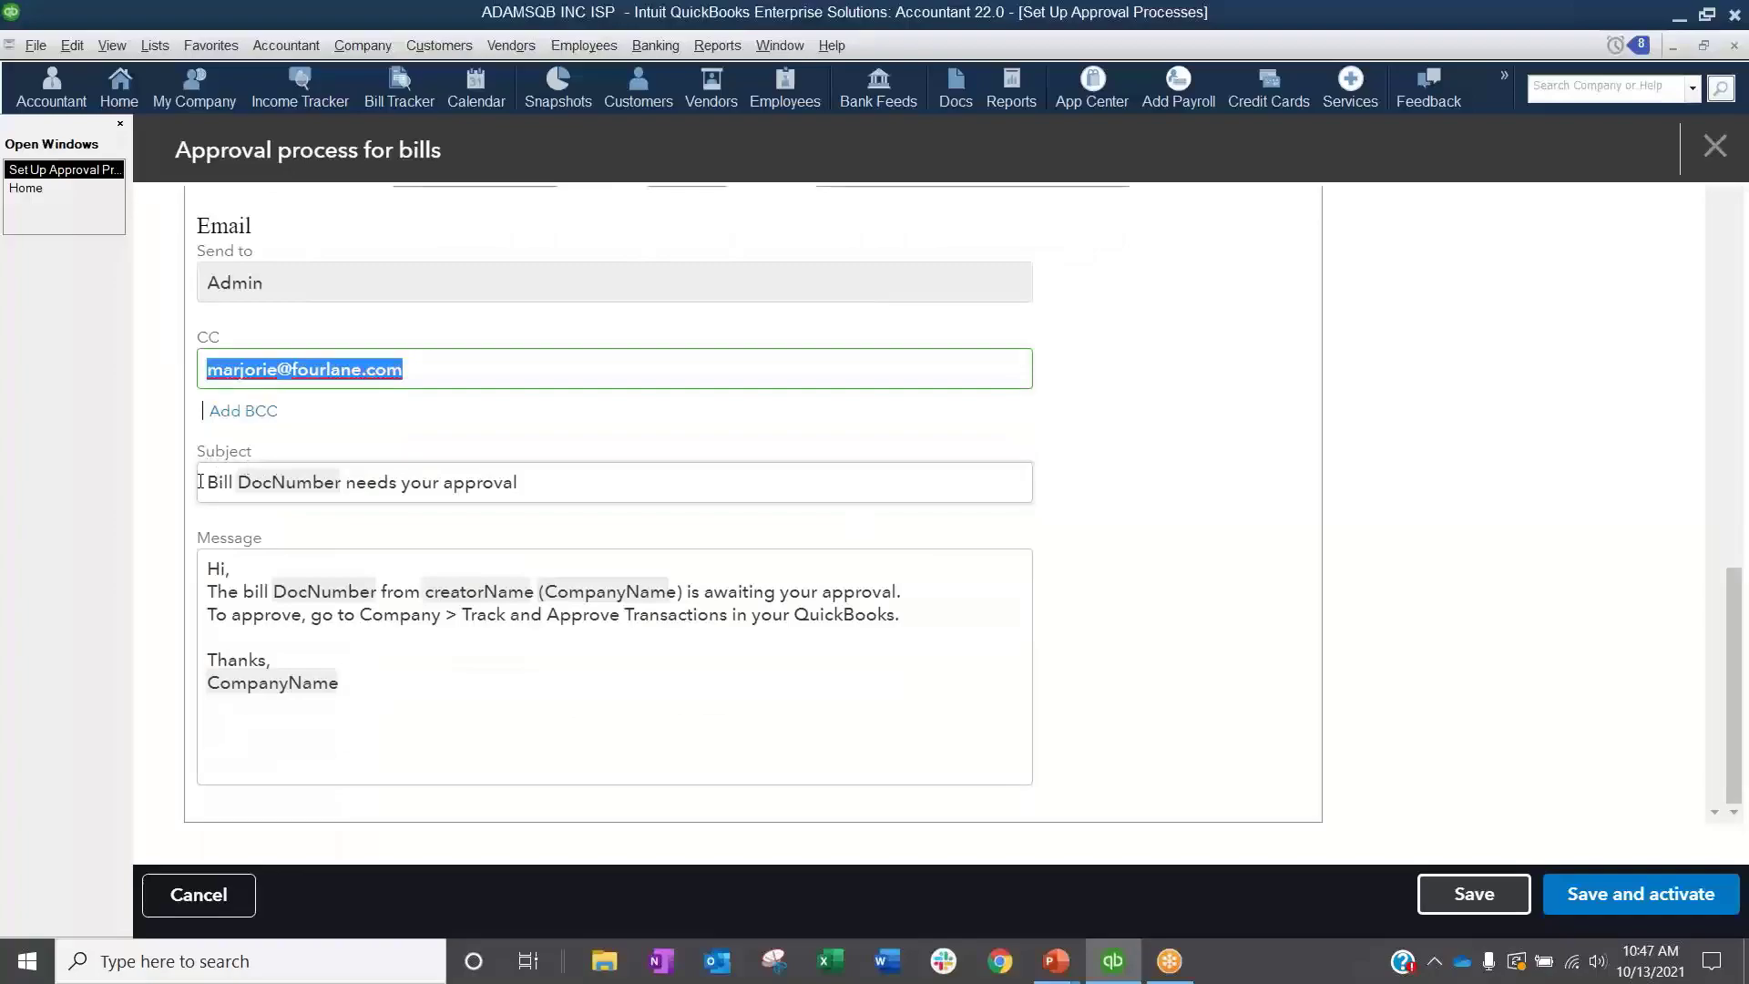
left_click_drag(211, 484, 230, 483)
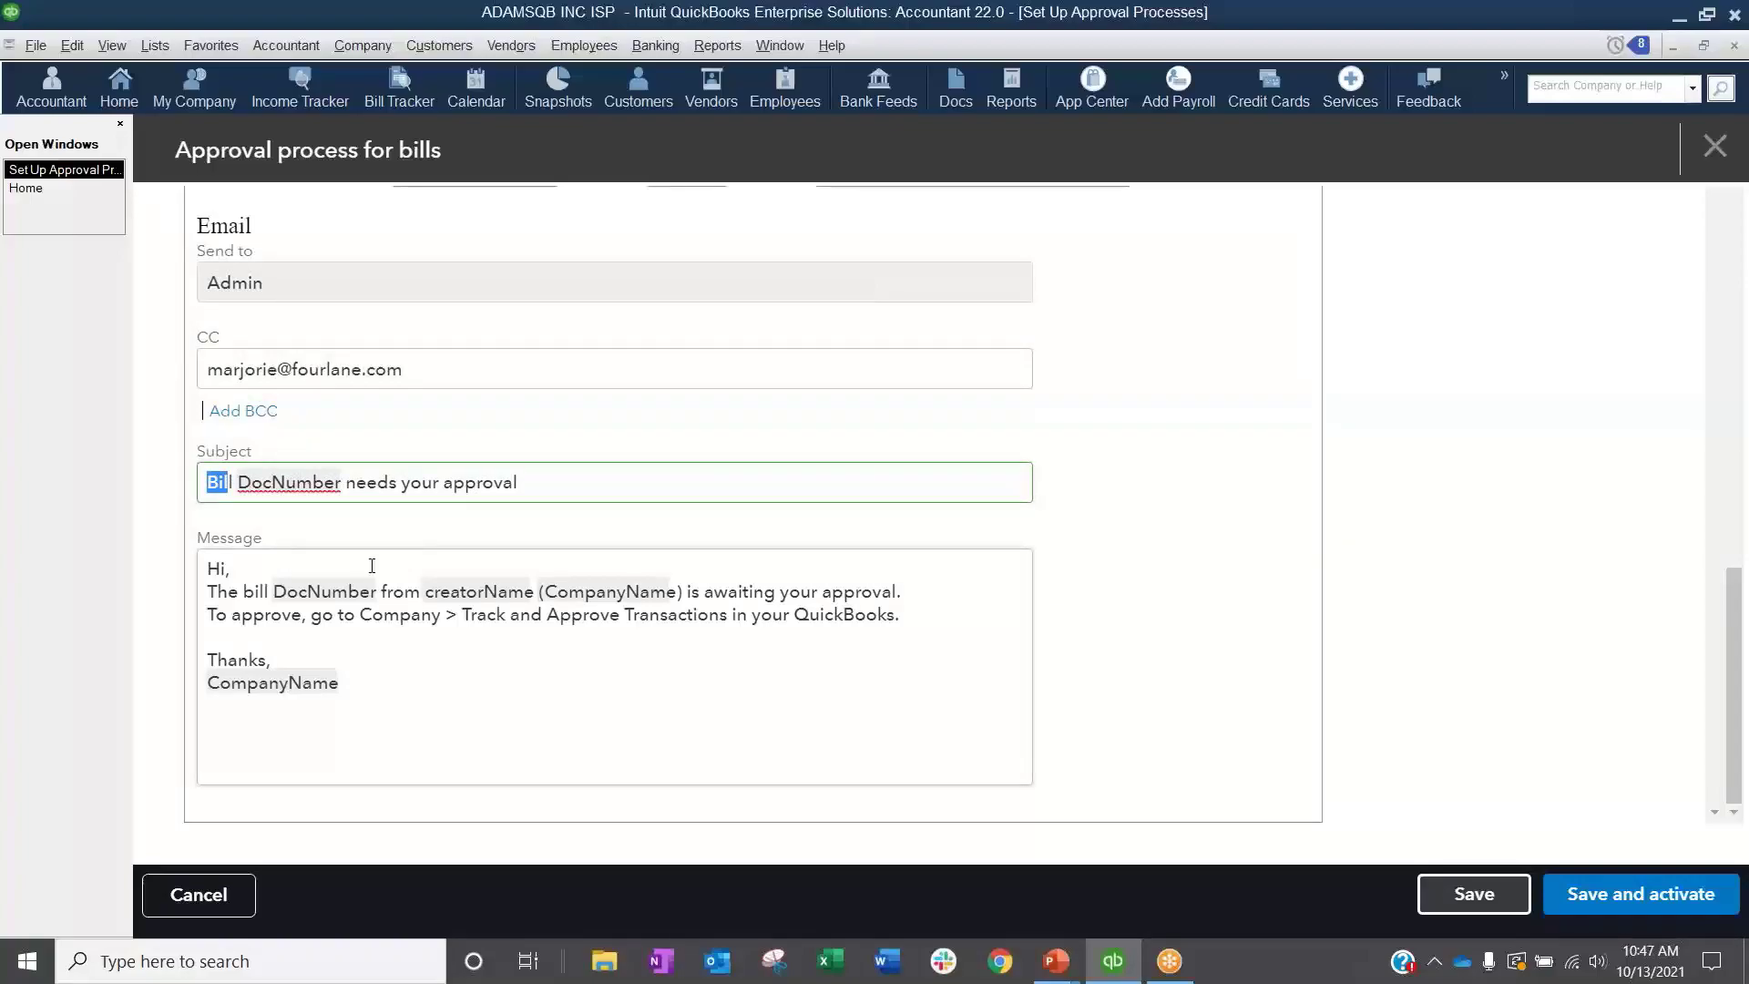
Step: Add the recipient's name to the greeting of the approval email message and leave the approval process form without saving
left_click(226, 566)
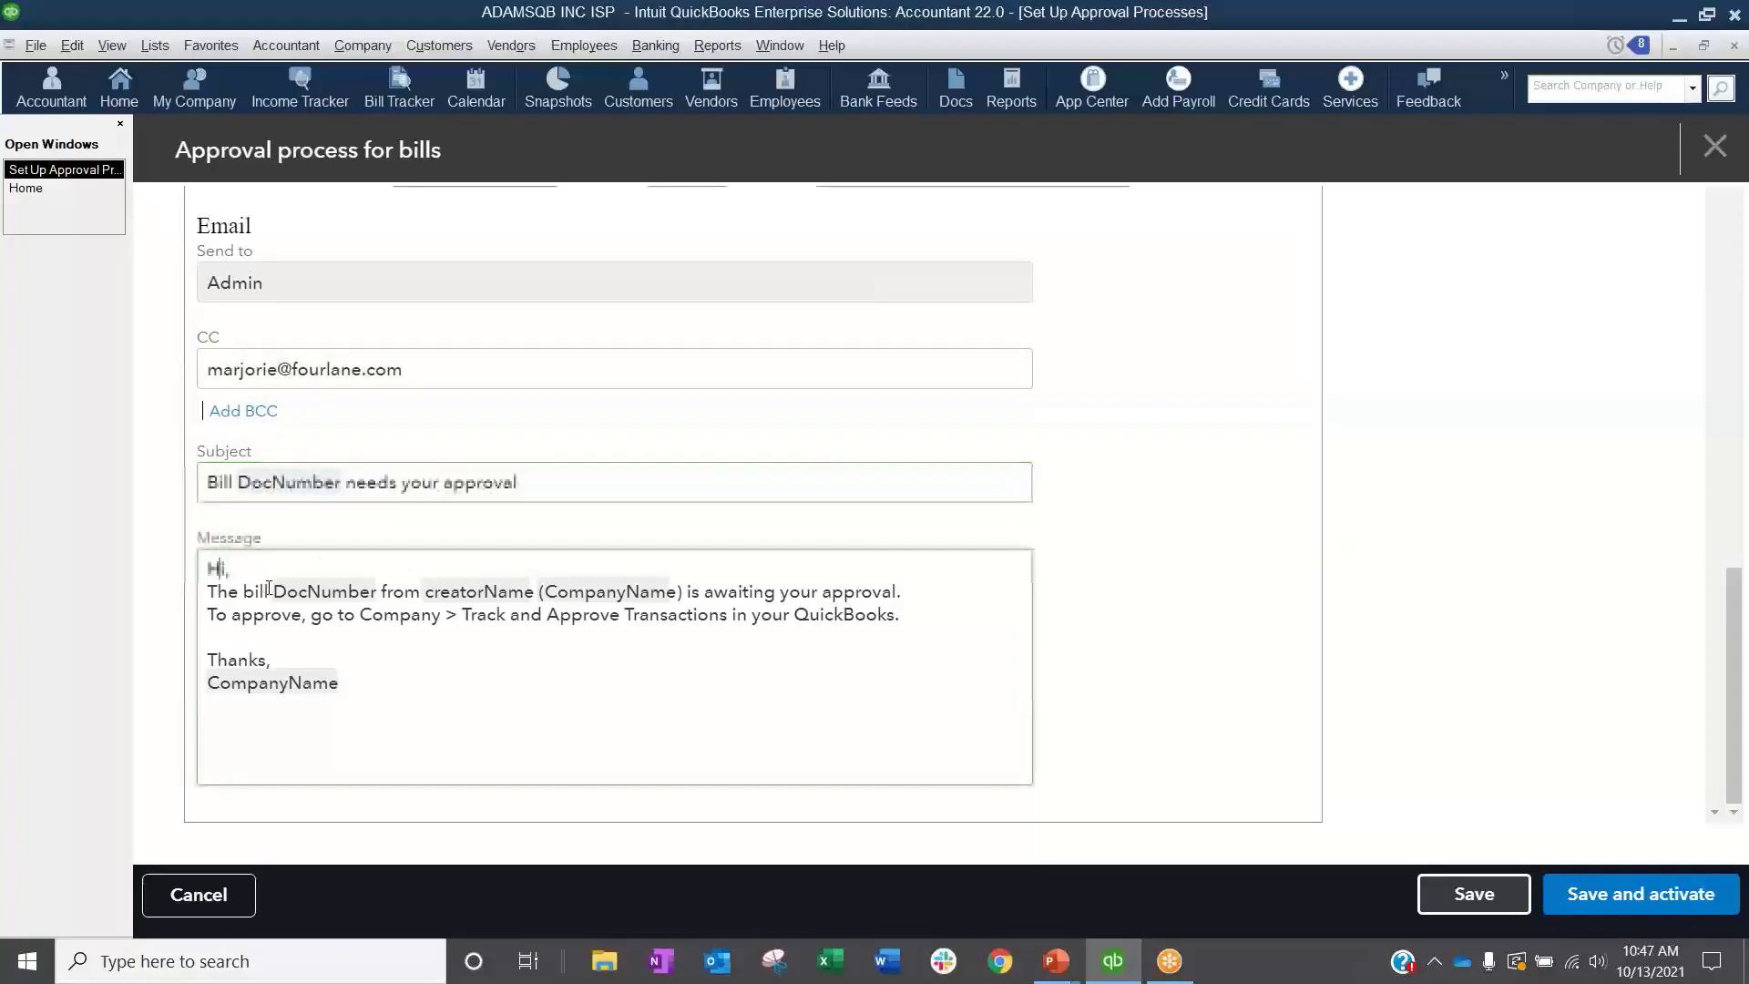
type("Marjorie")
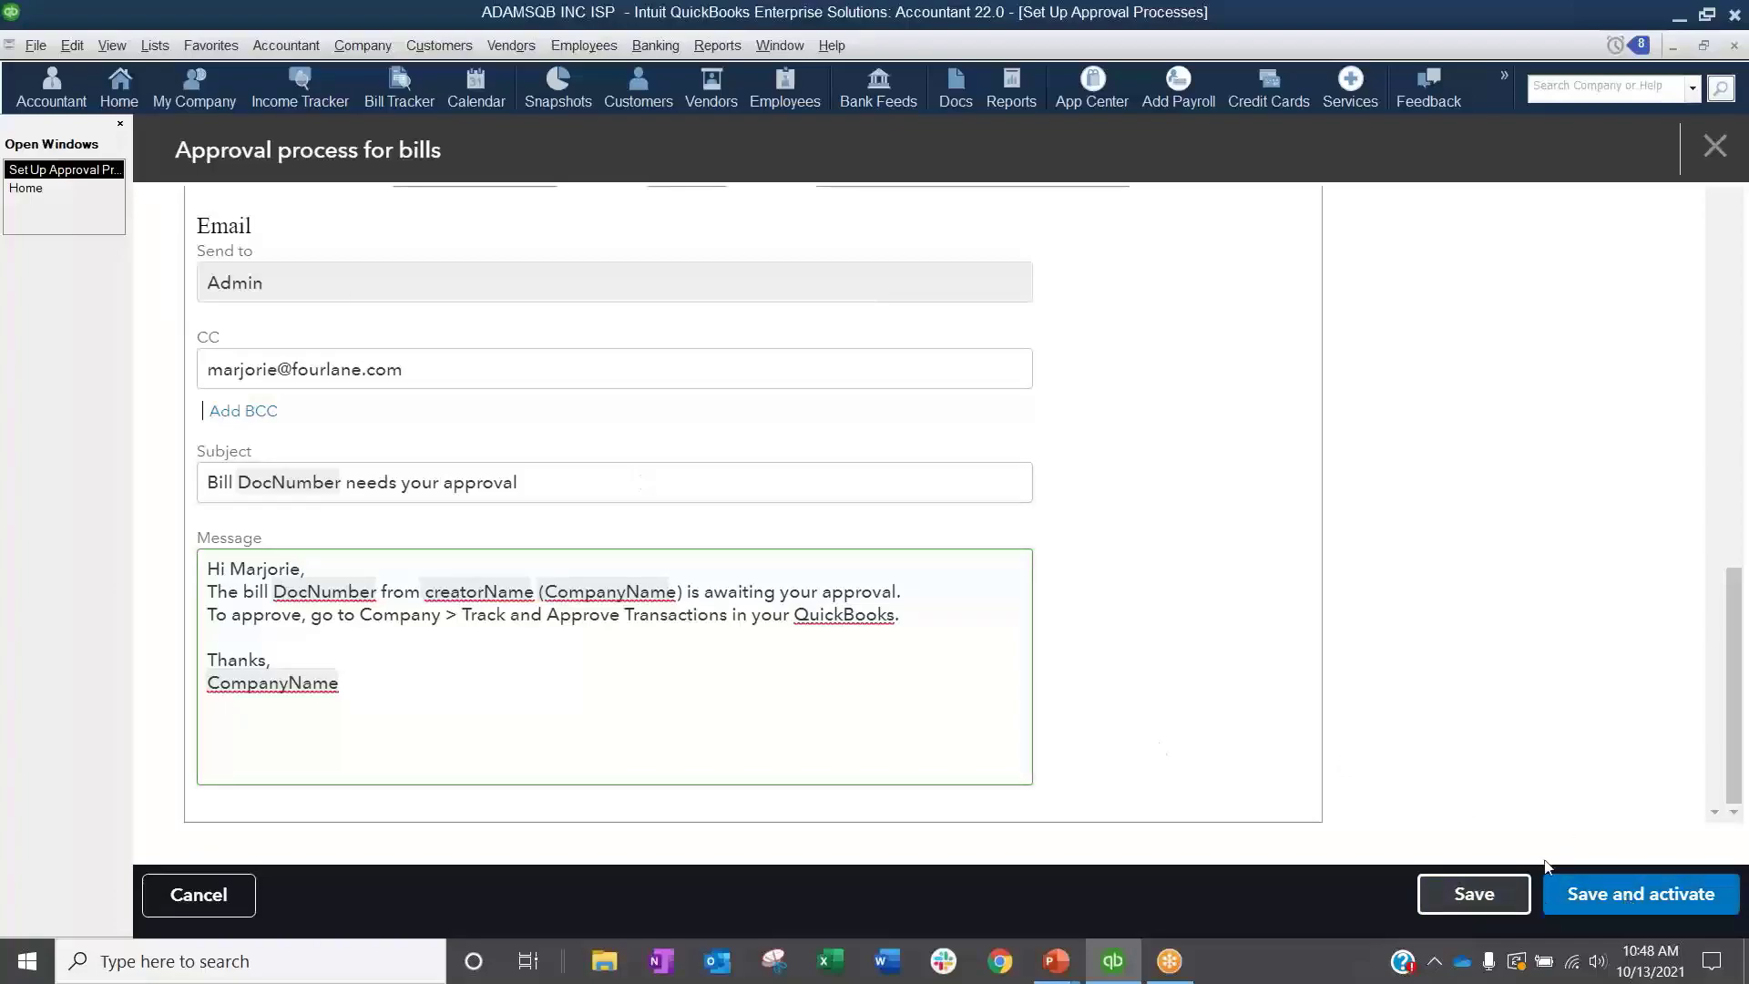
left_click(1715, 152)
left_click(995, 704)
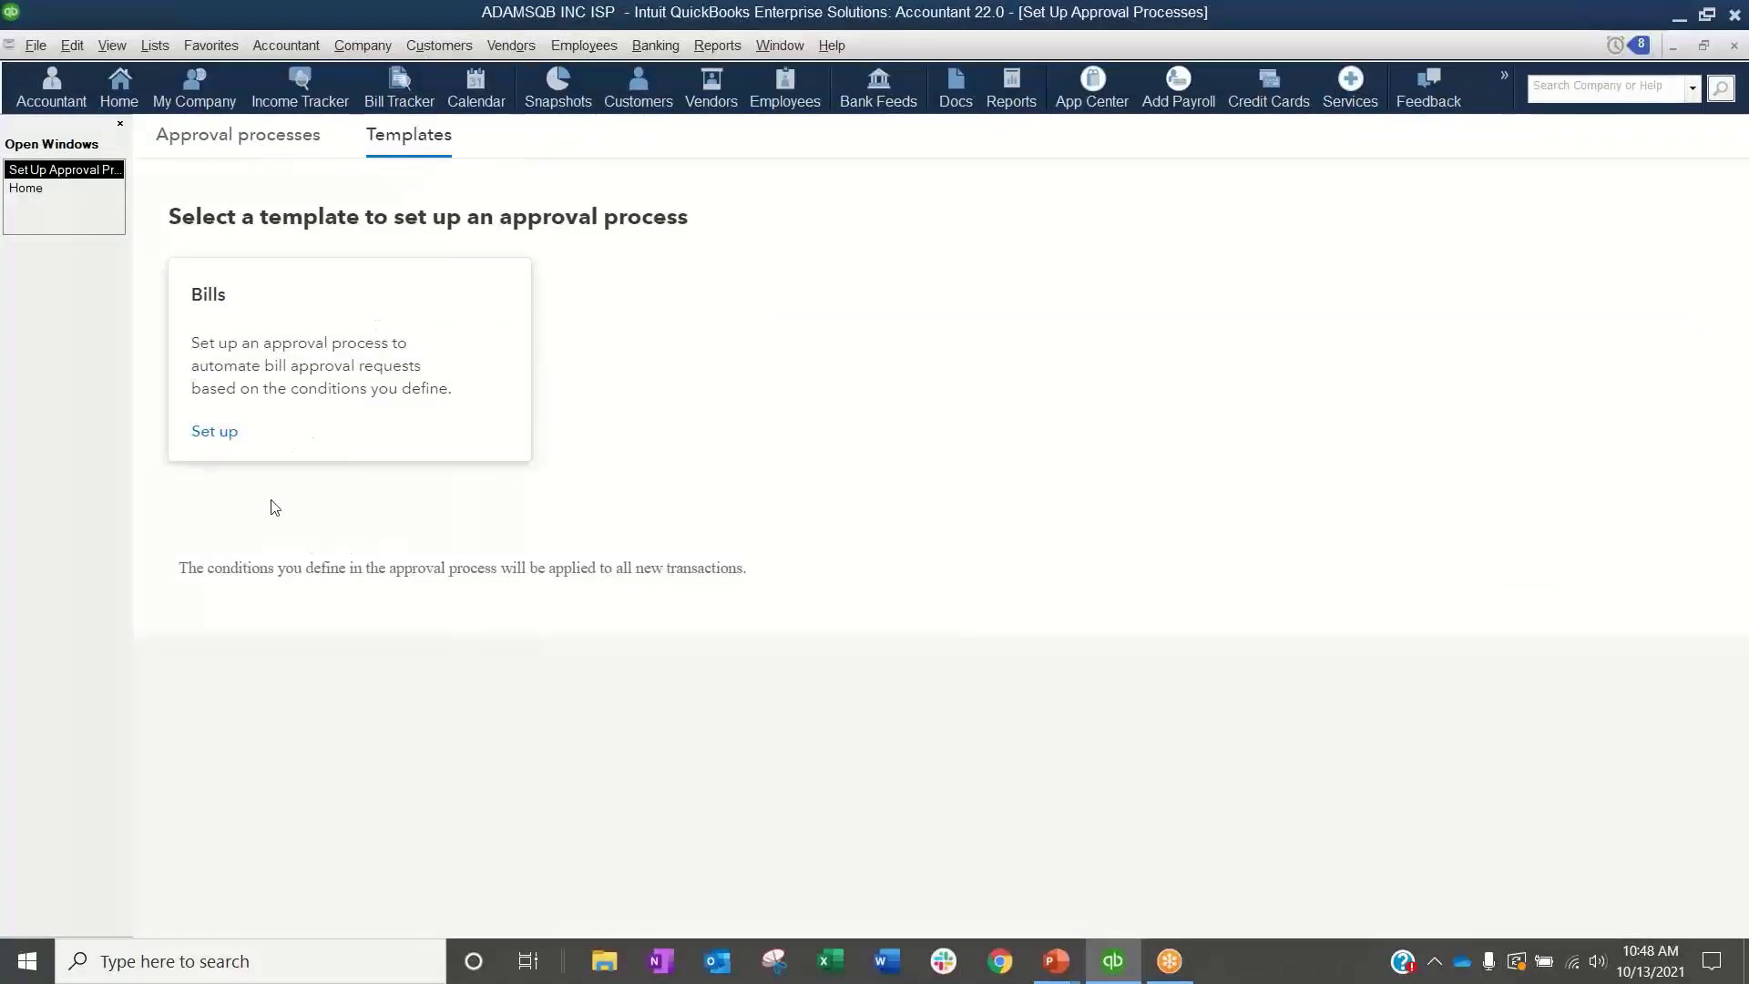
Step: Open the existing activated bill approval process, review its conditions and actions, and close the approval setup
left_click(270, 151)
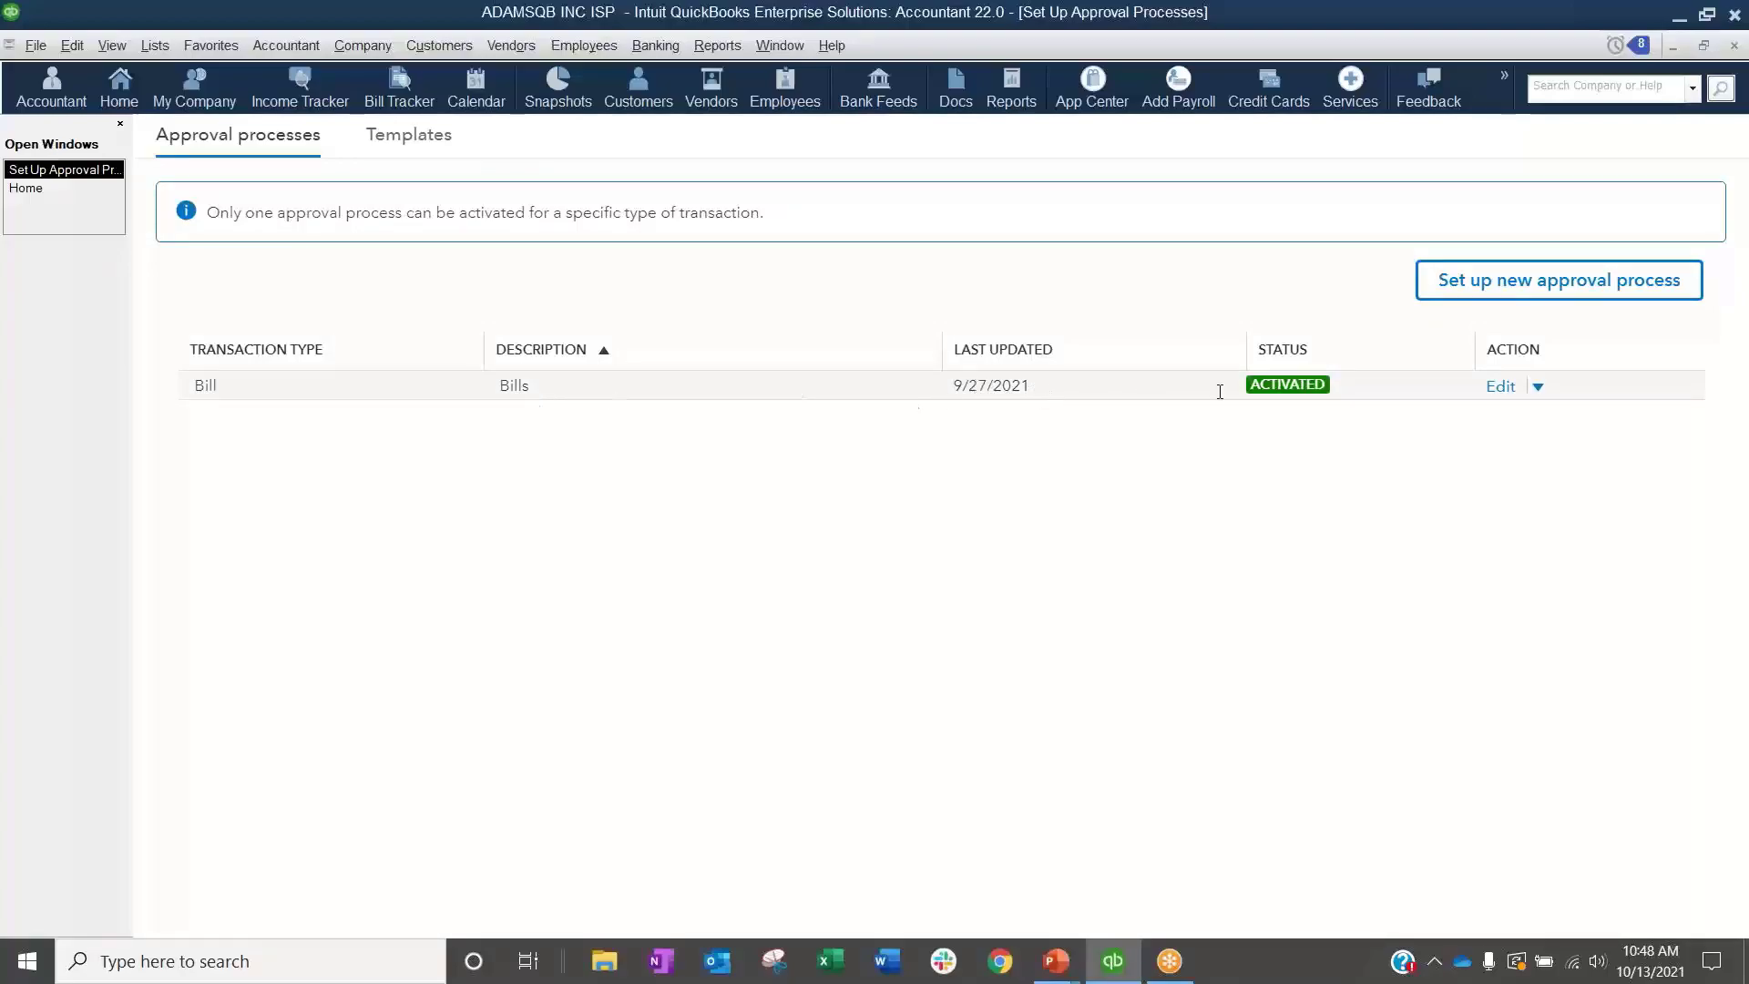
left_click(1538, 386)
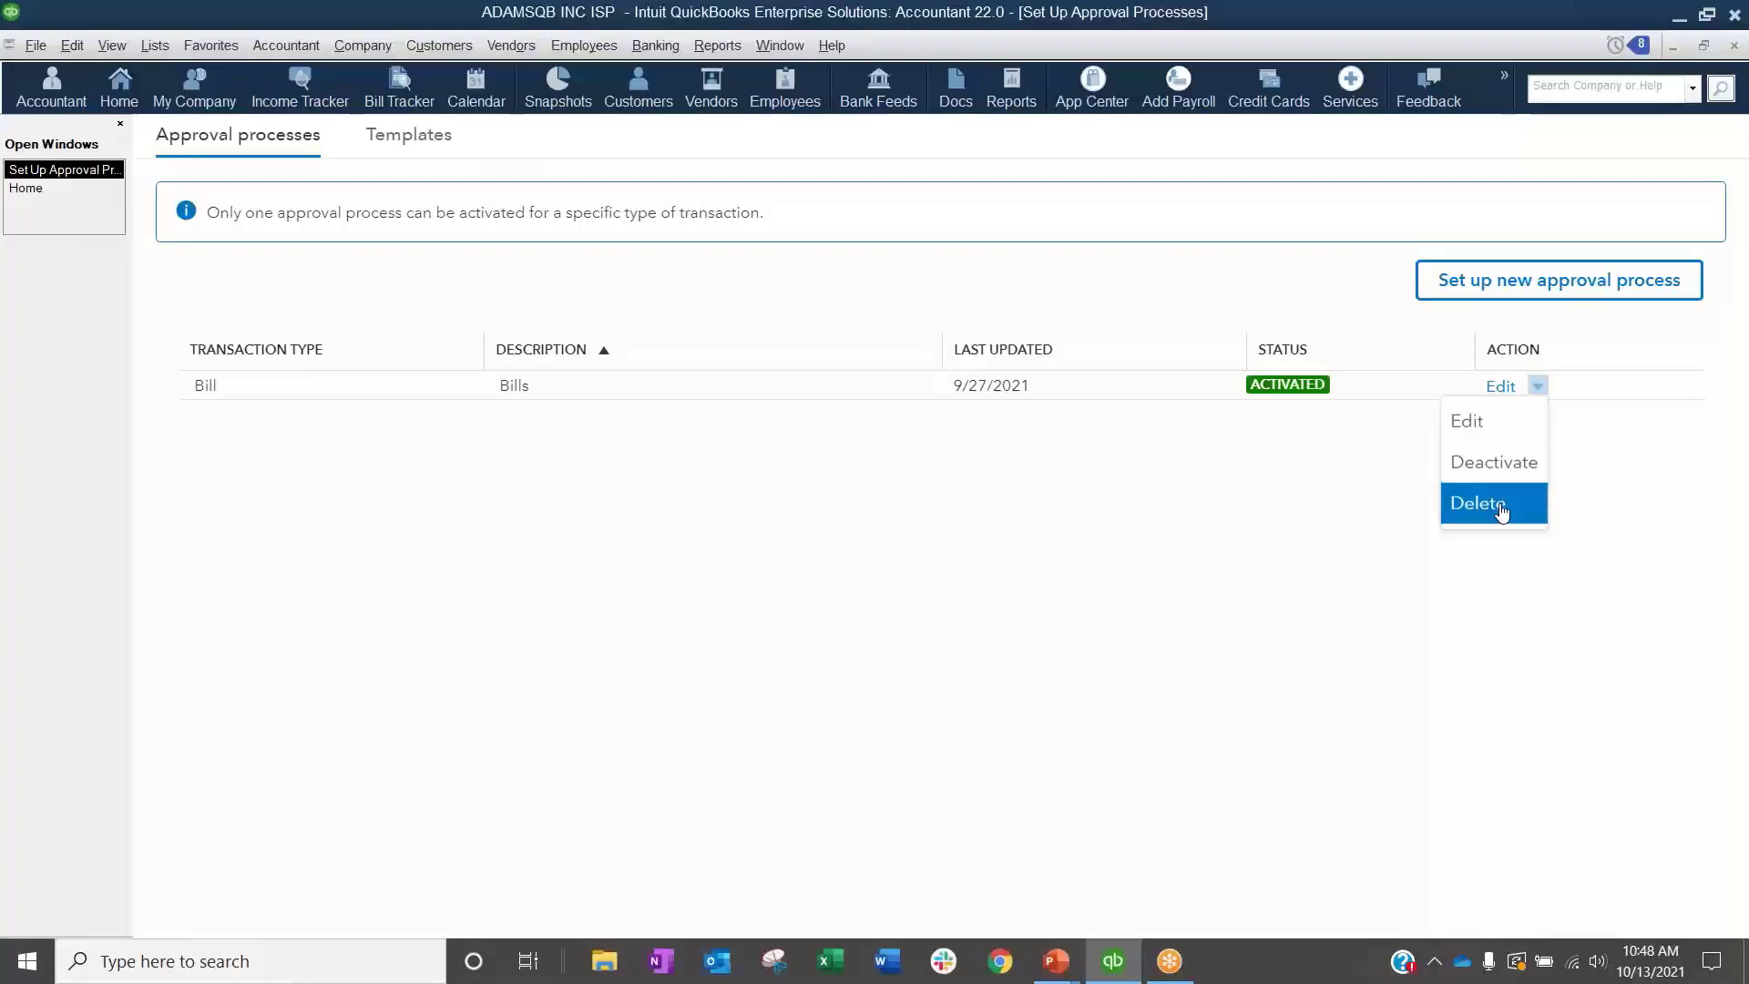
left_click(1496, 428)
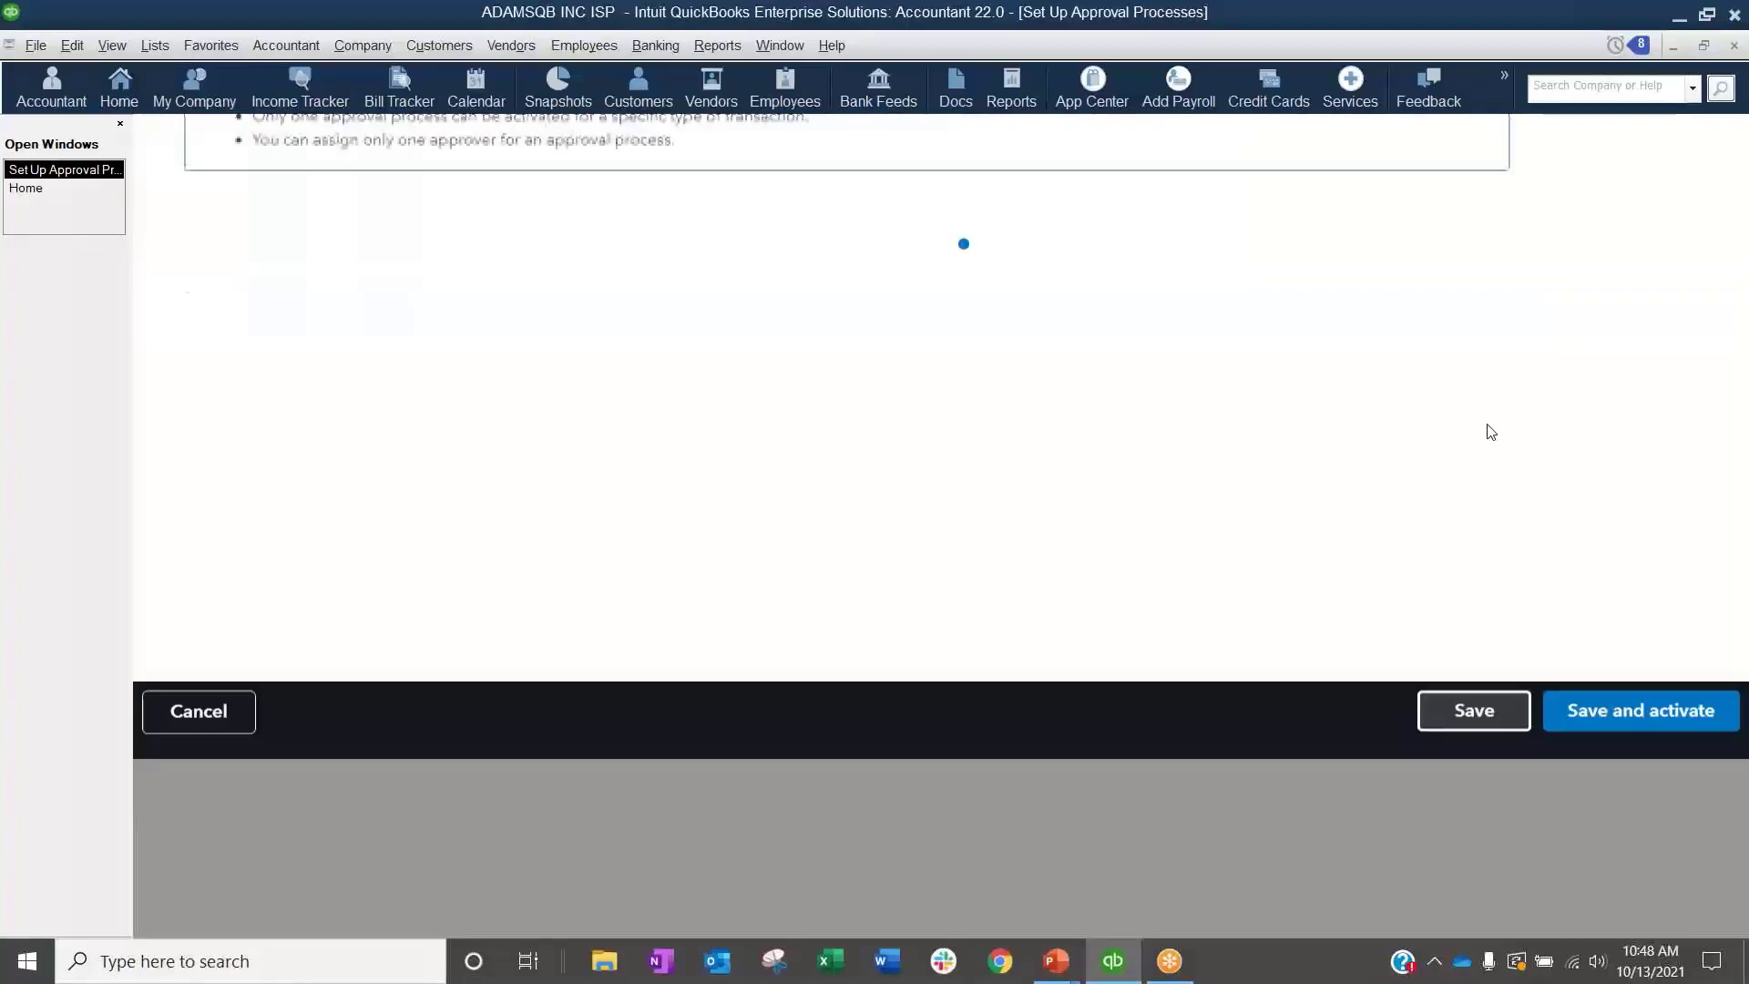
scroll(1226, 592, "down", 1)
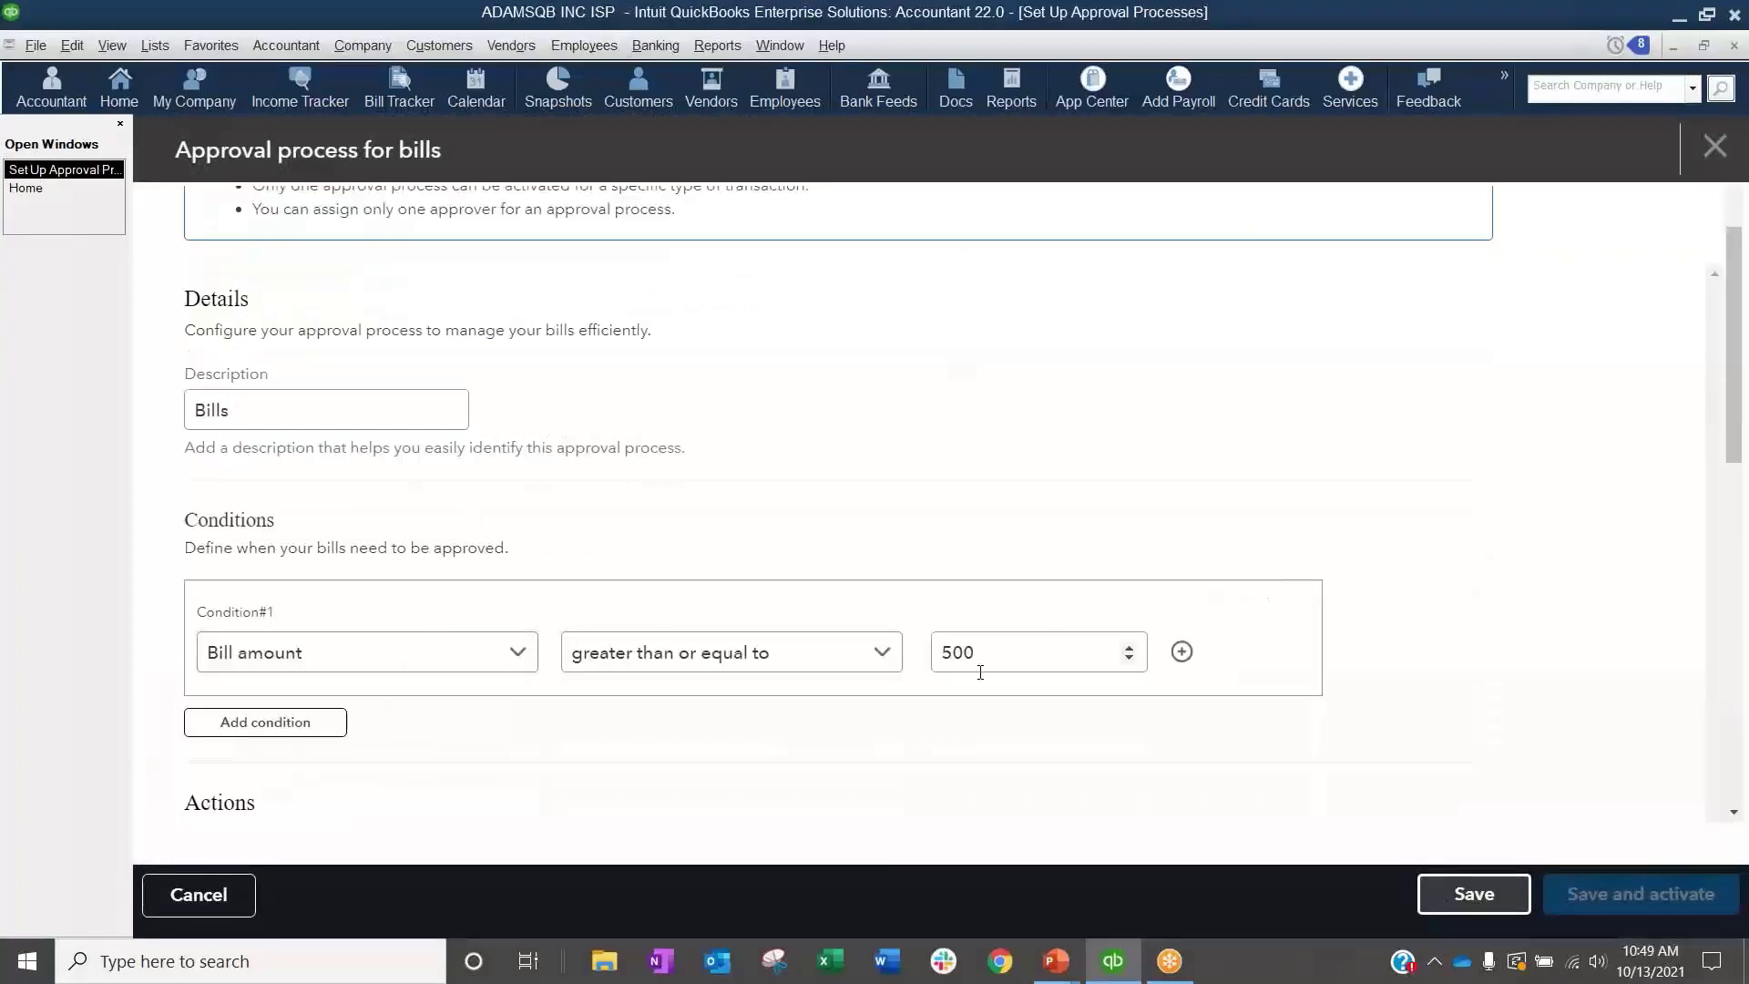
scroll(980, 672, "down", 4)
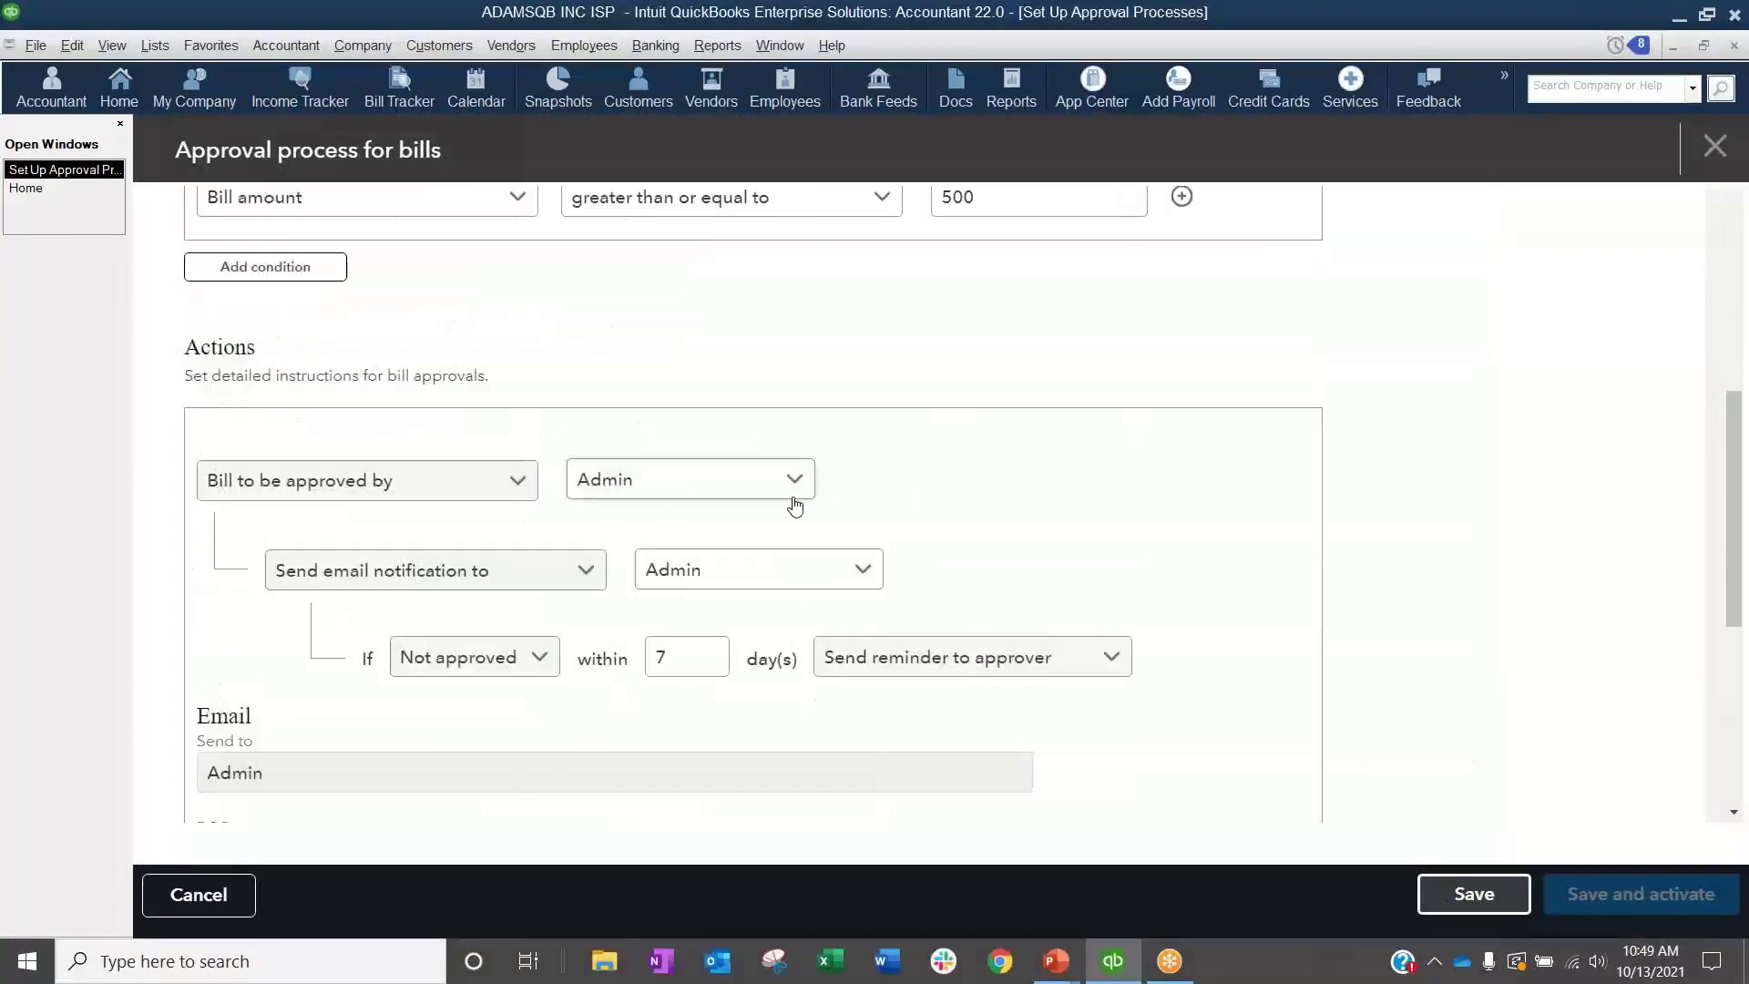
left_click(1709, 150)
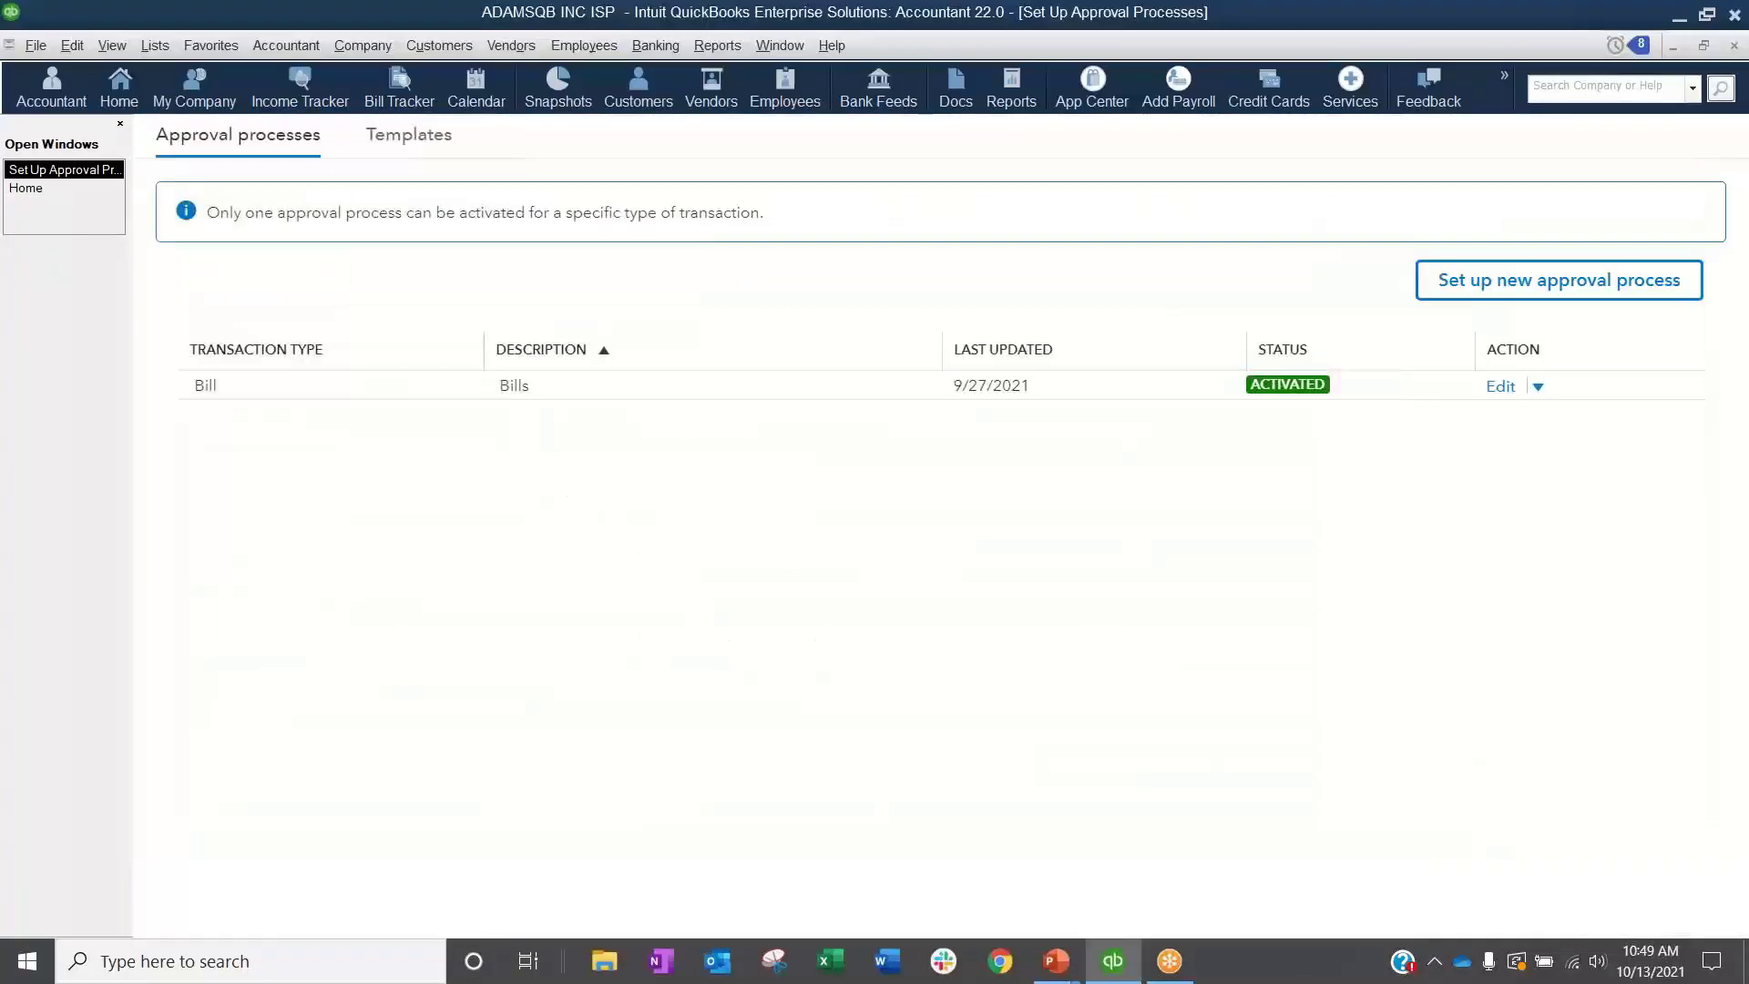
left_click(1733, 46)
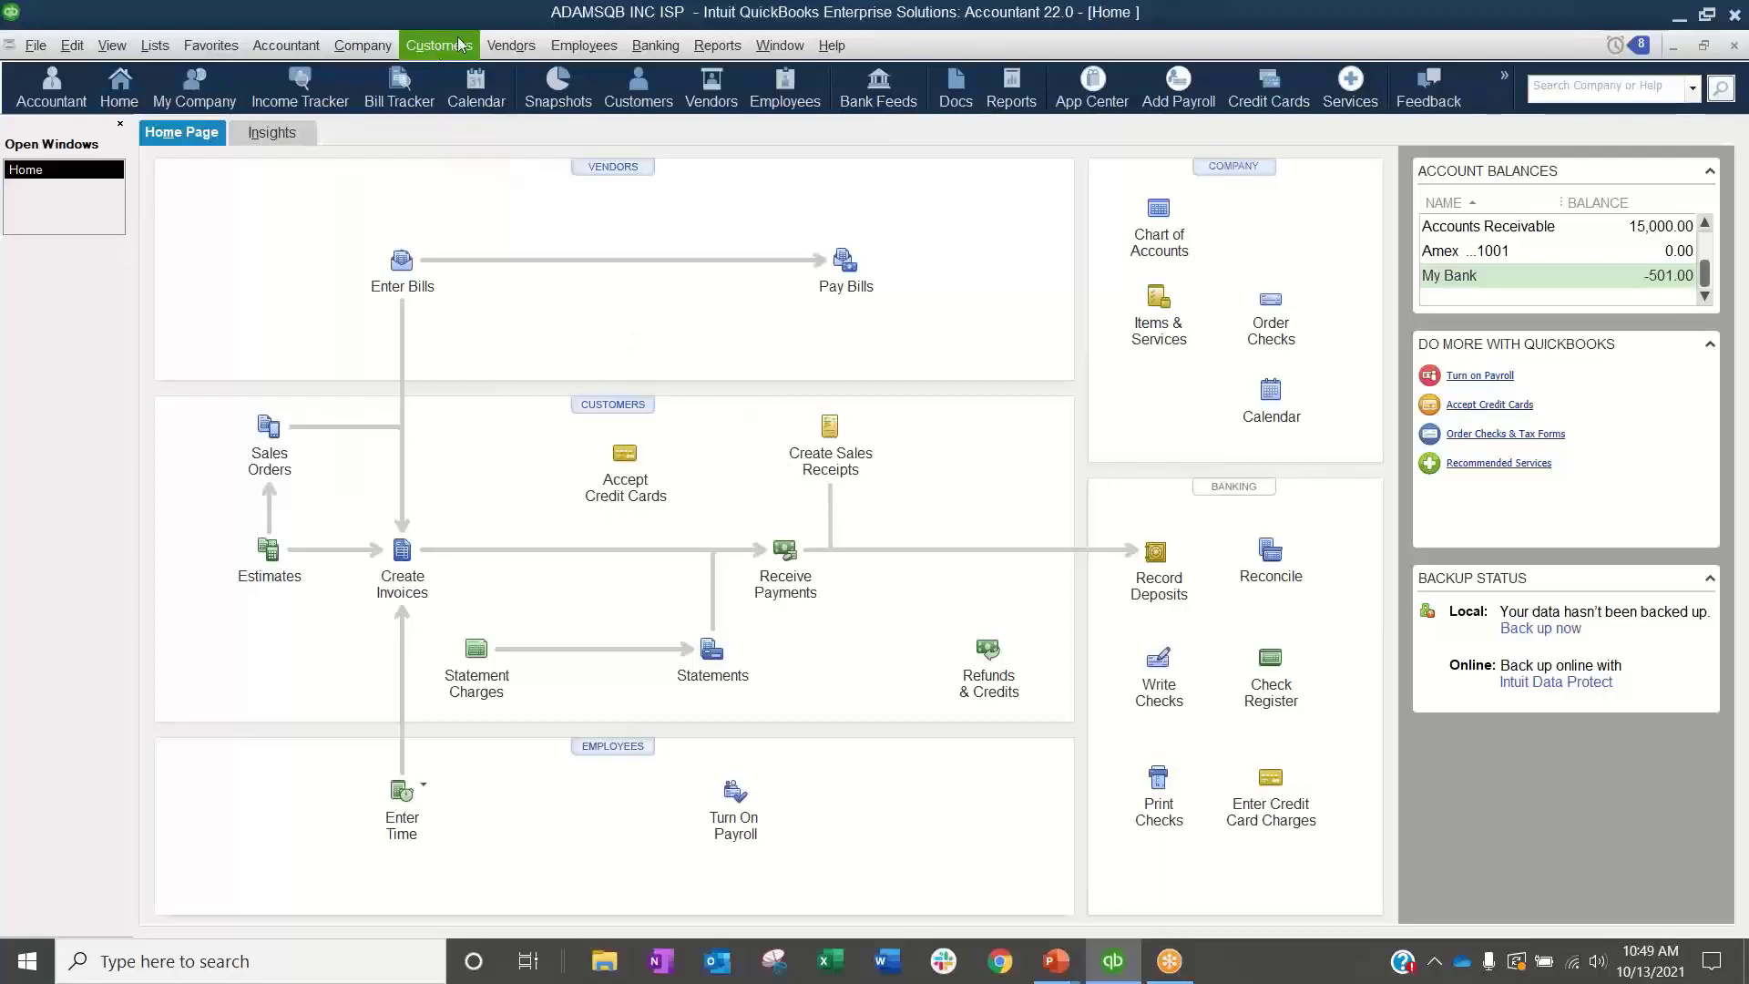
Step: Start a new bill and add Vendor 123 as a new vendor for it
left_click(410, 287)
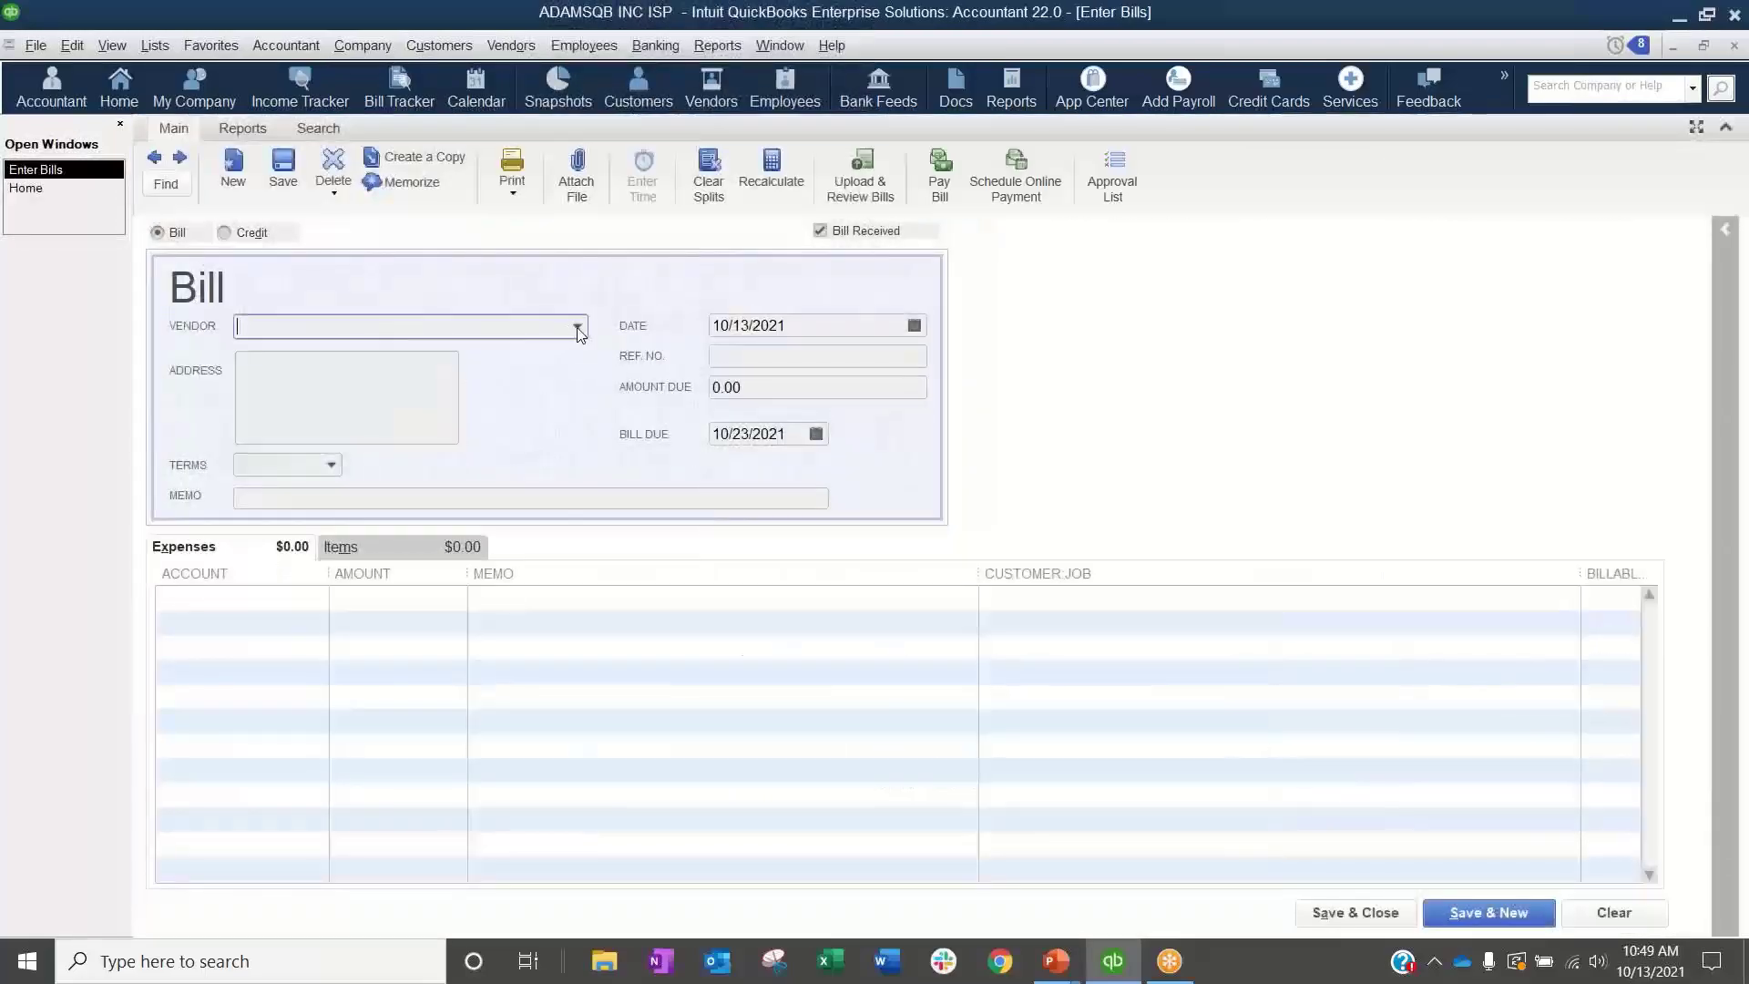
left_click(578, 327)
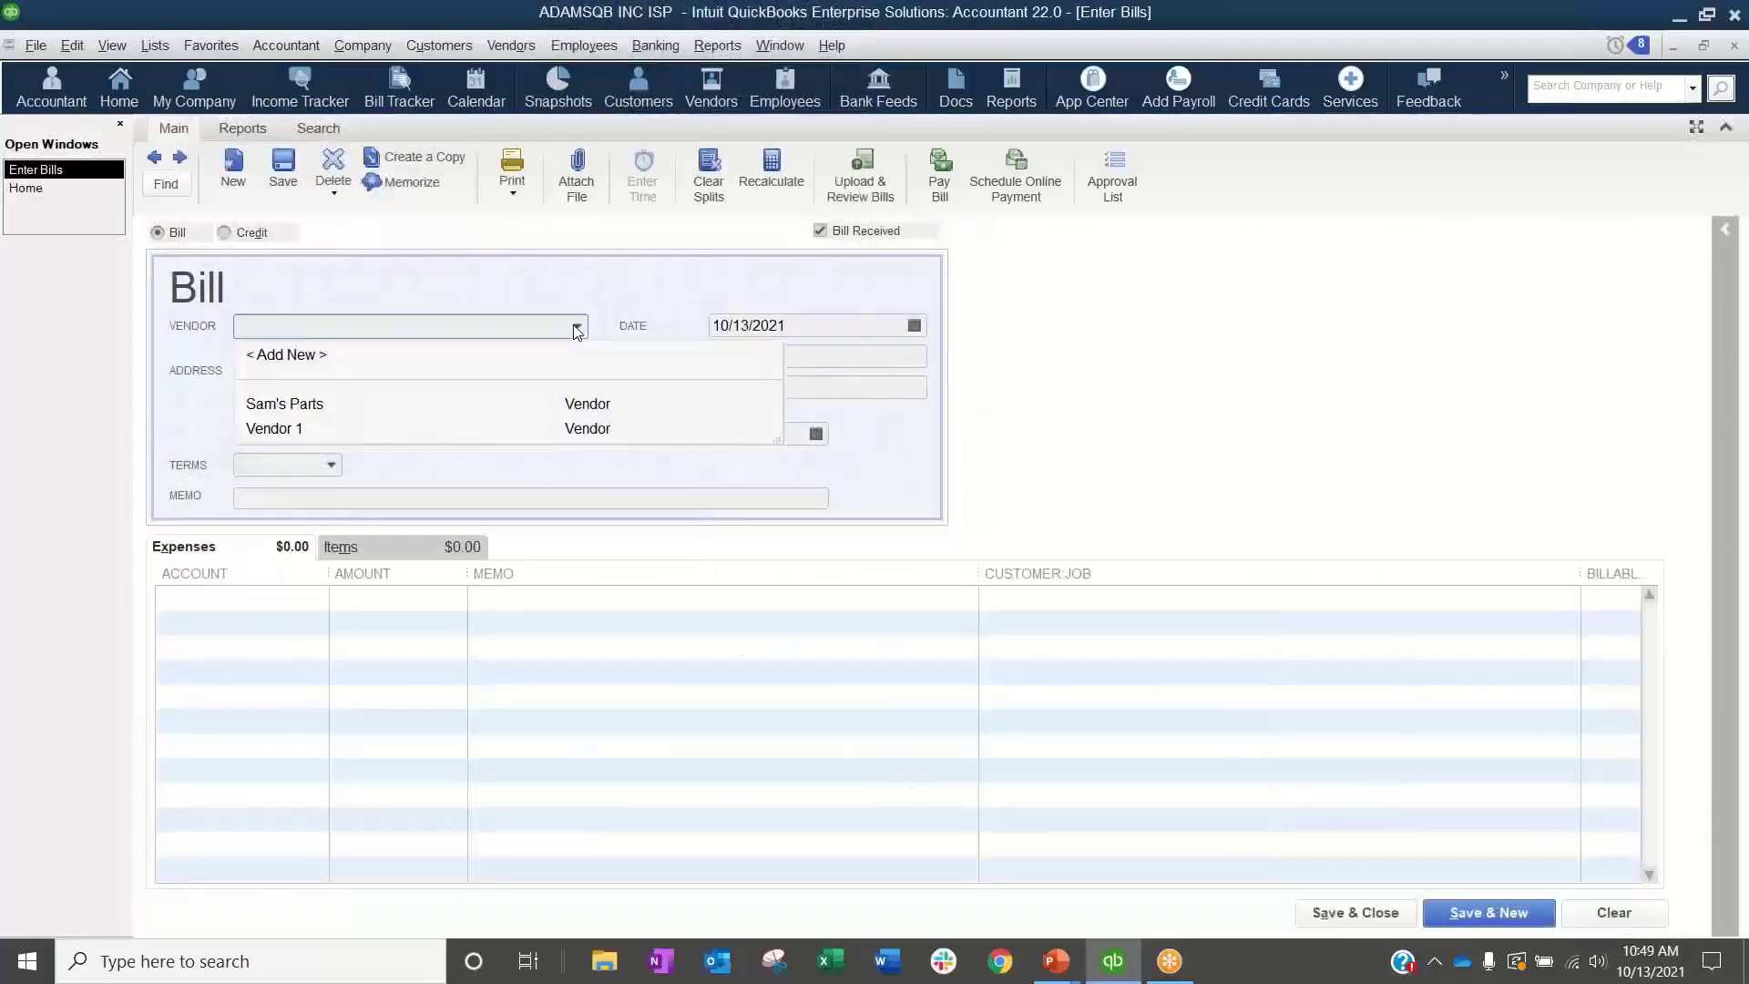
left_click(303, 364)
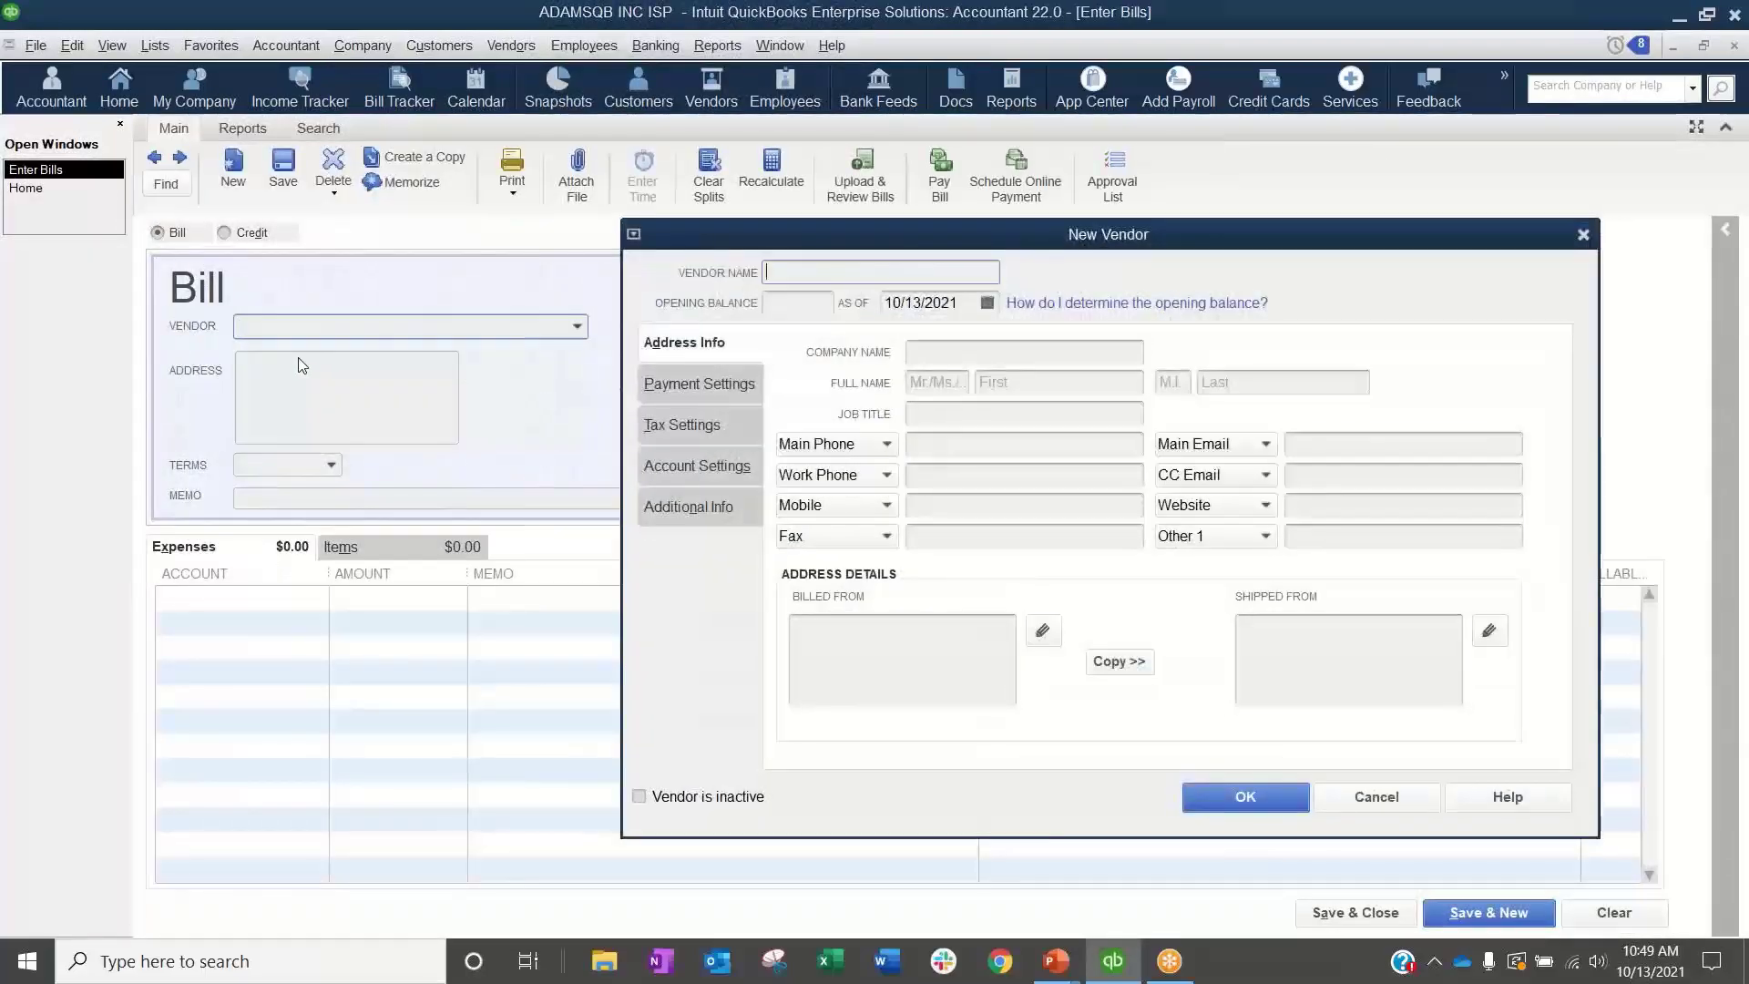
type("Vendor 123")
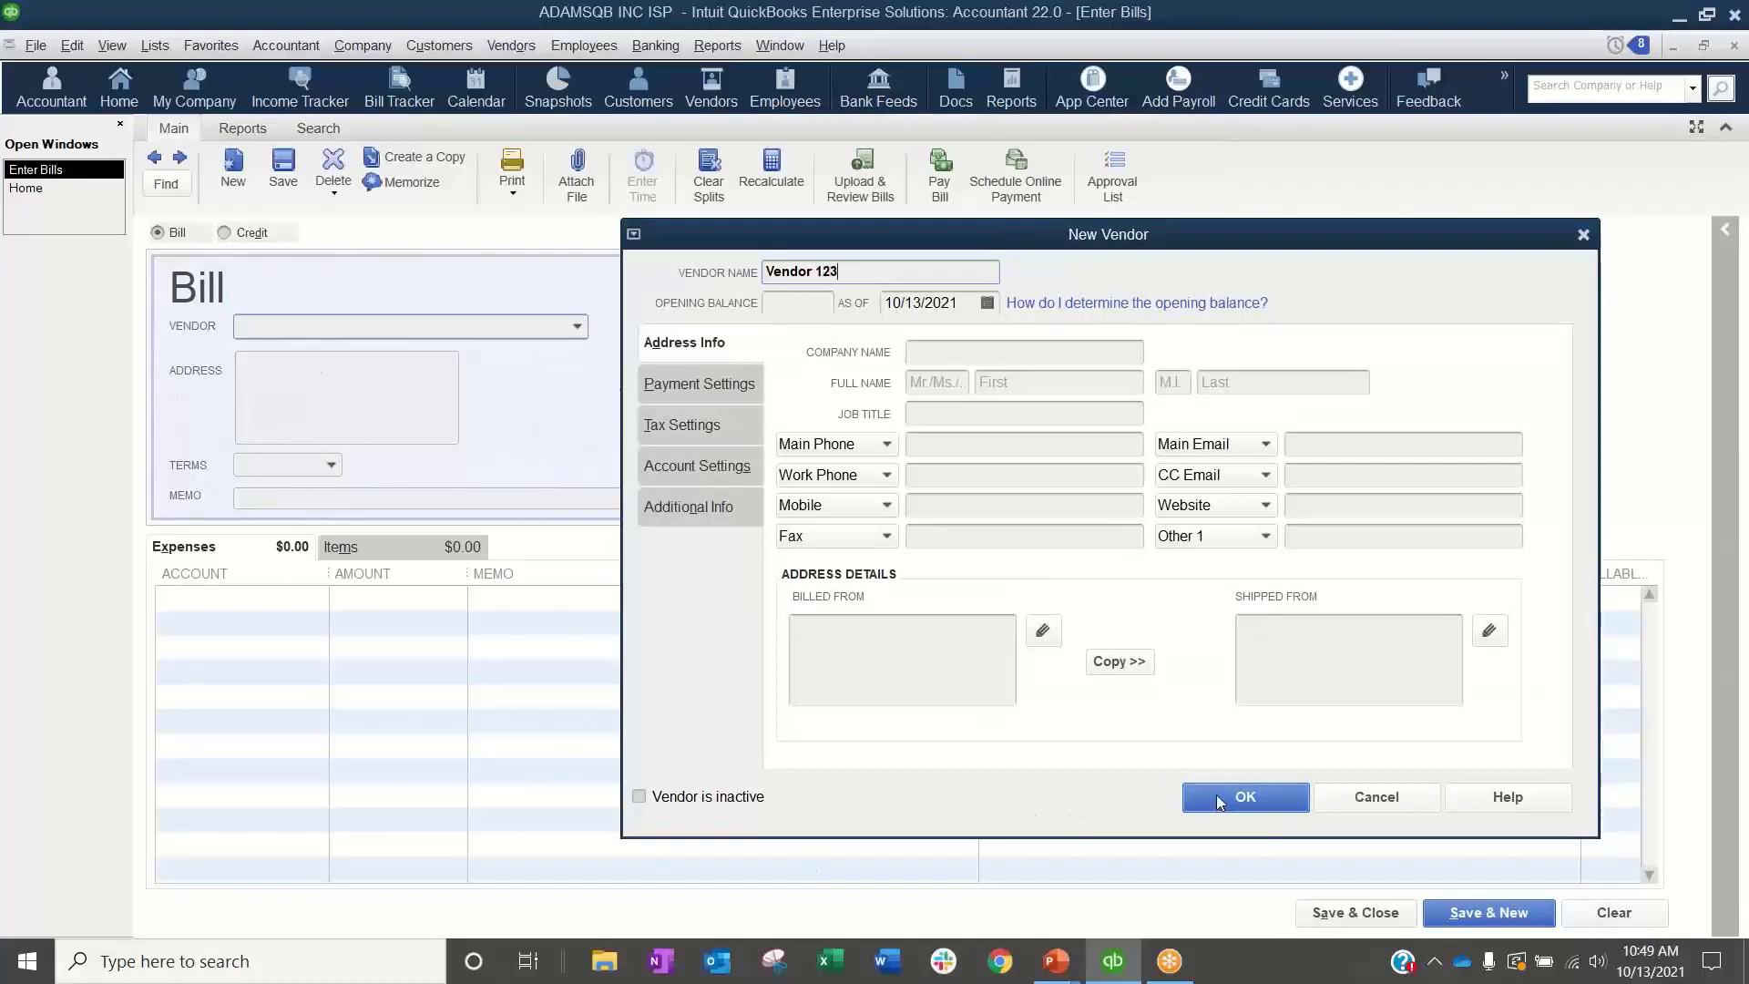
left_click(1245, 798)
Step: Assign the bill to the Advertising and Promotion expense account with reference number 5416816 and amount due 505, and save it
left_click(253, 598)
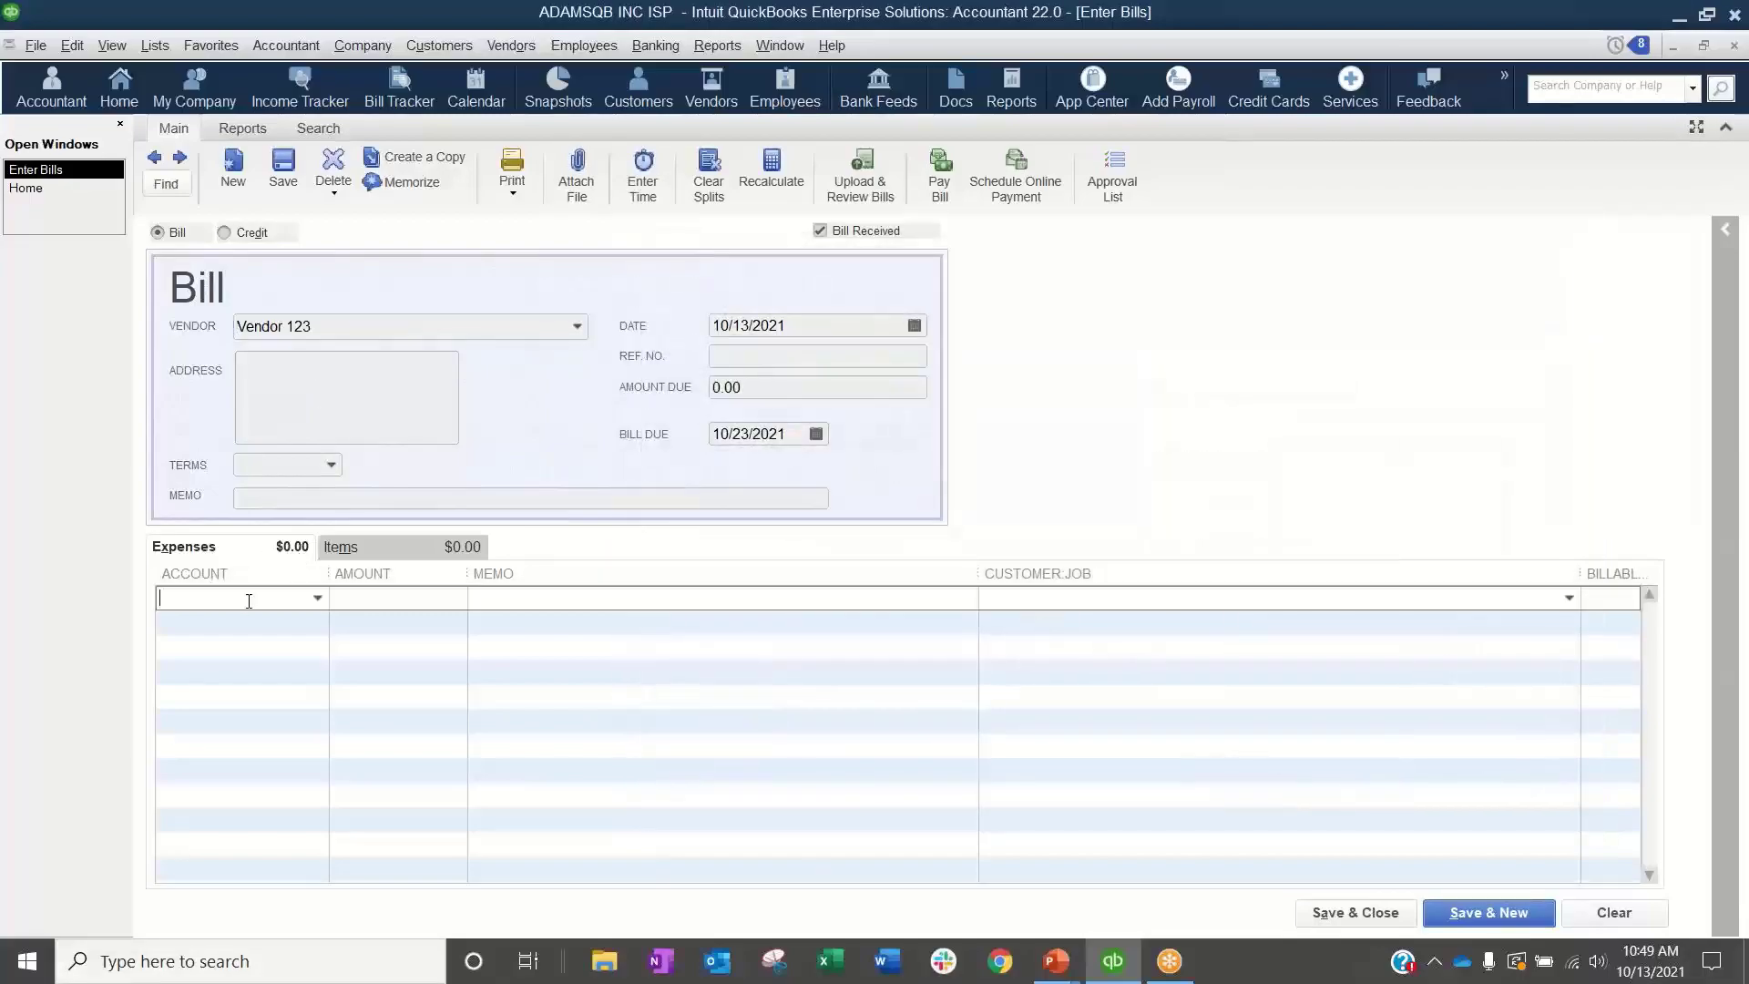
left_click(317, 598)
left_click(228, 97)
left_click(869, 357)
type("5416816")
key("Tab")
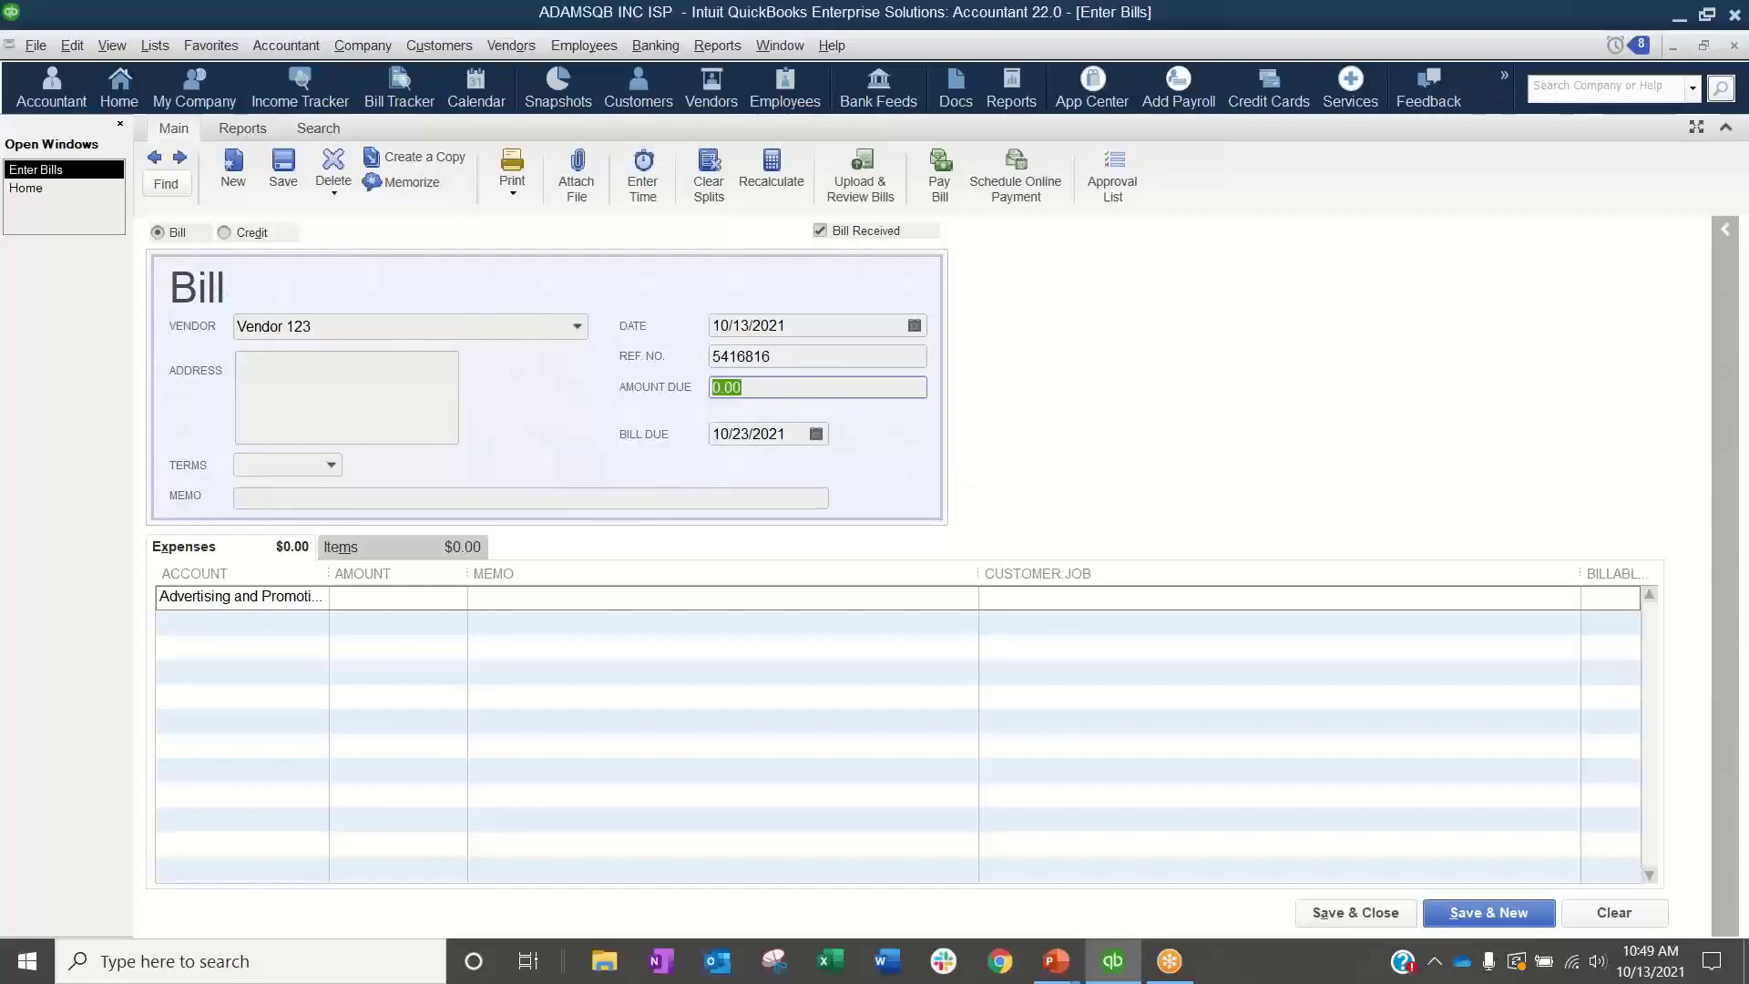
type("505")
key("Tab")
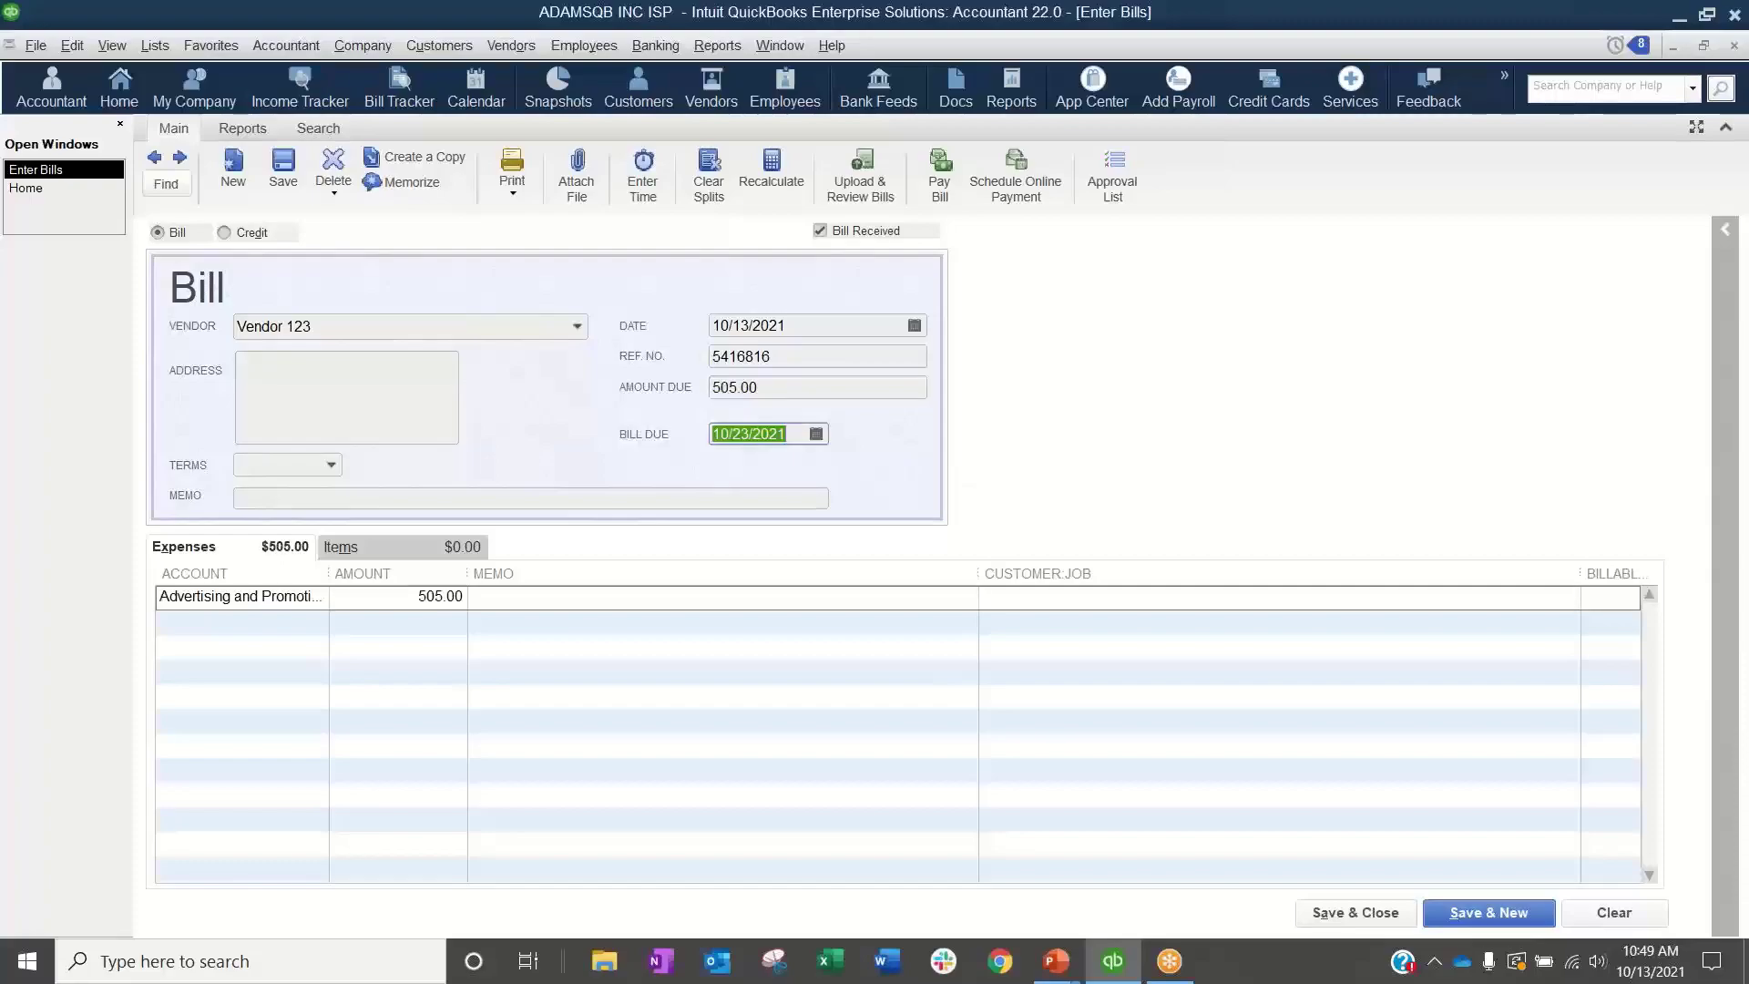
key("ctrl+s")
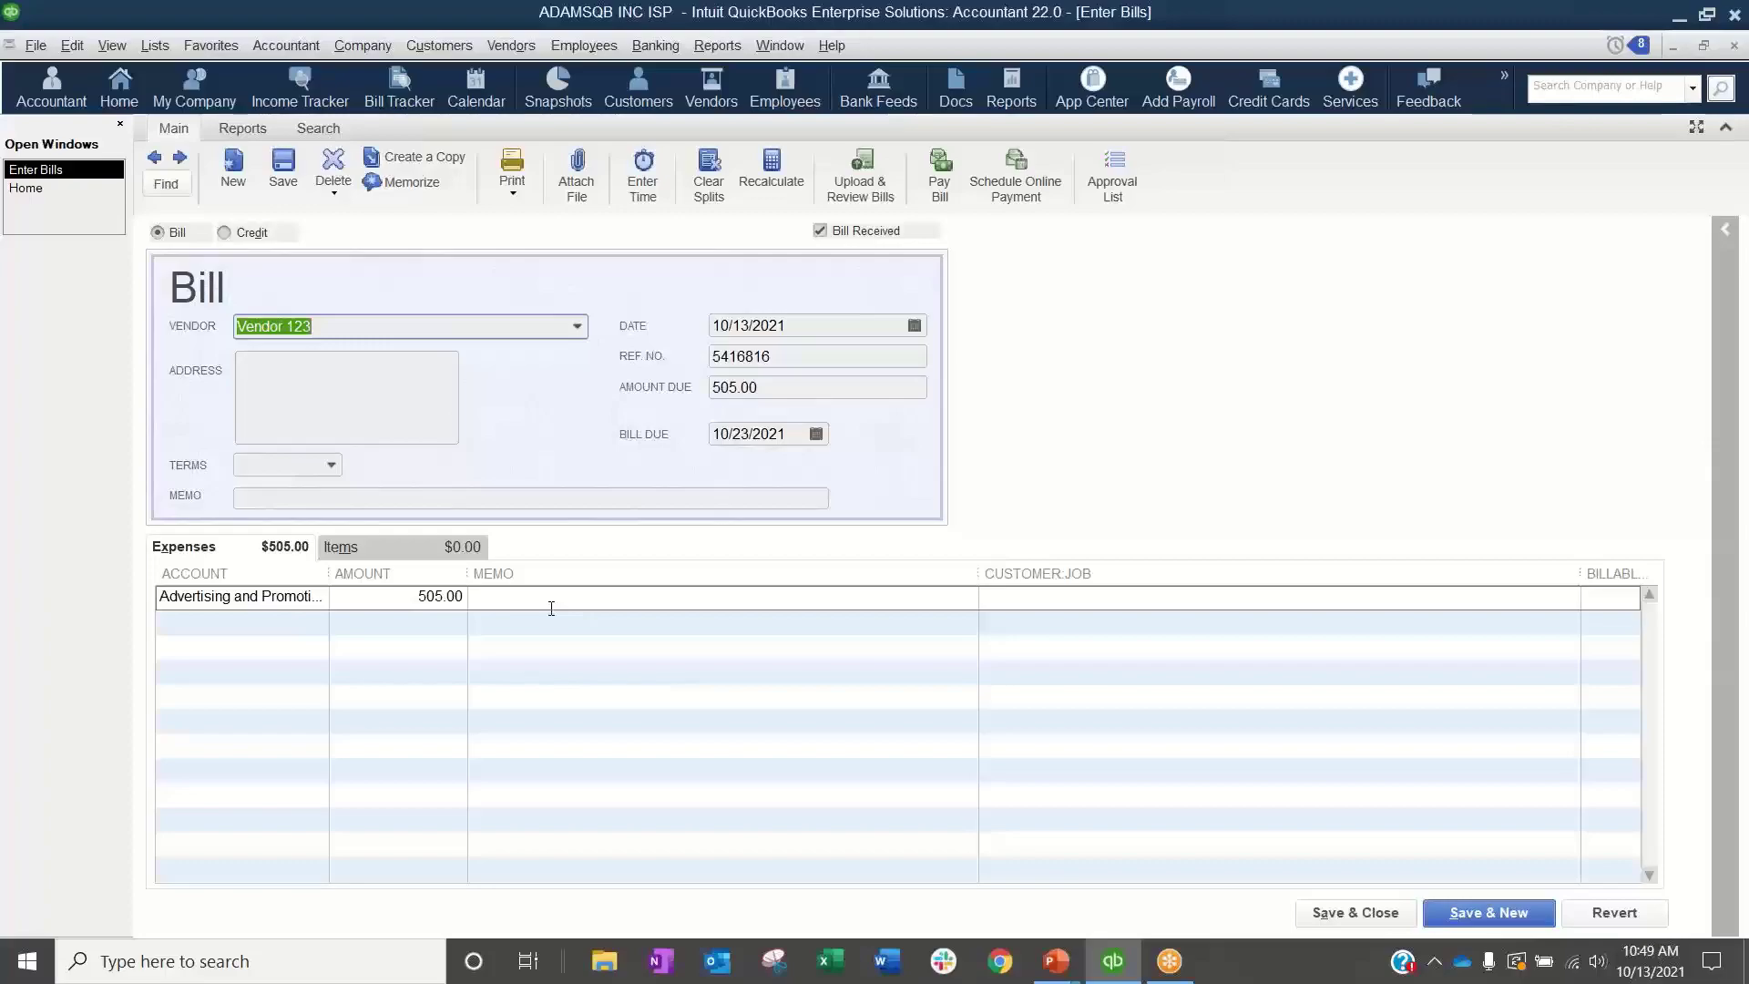
Step: Log off from the current company and reopen the company file ADAMSQB INC ISP.qbw
left_click(44, 49)
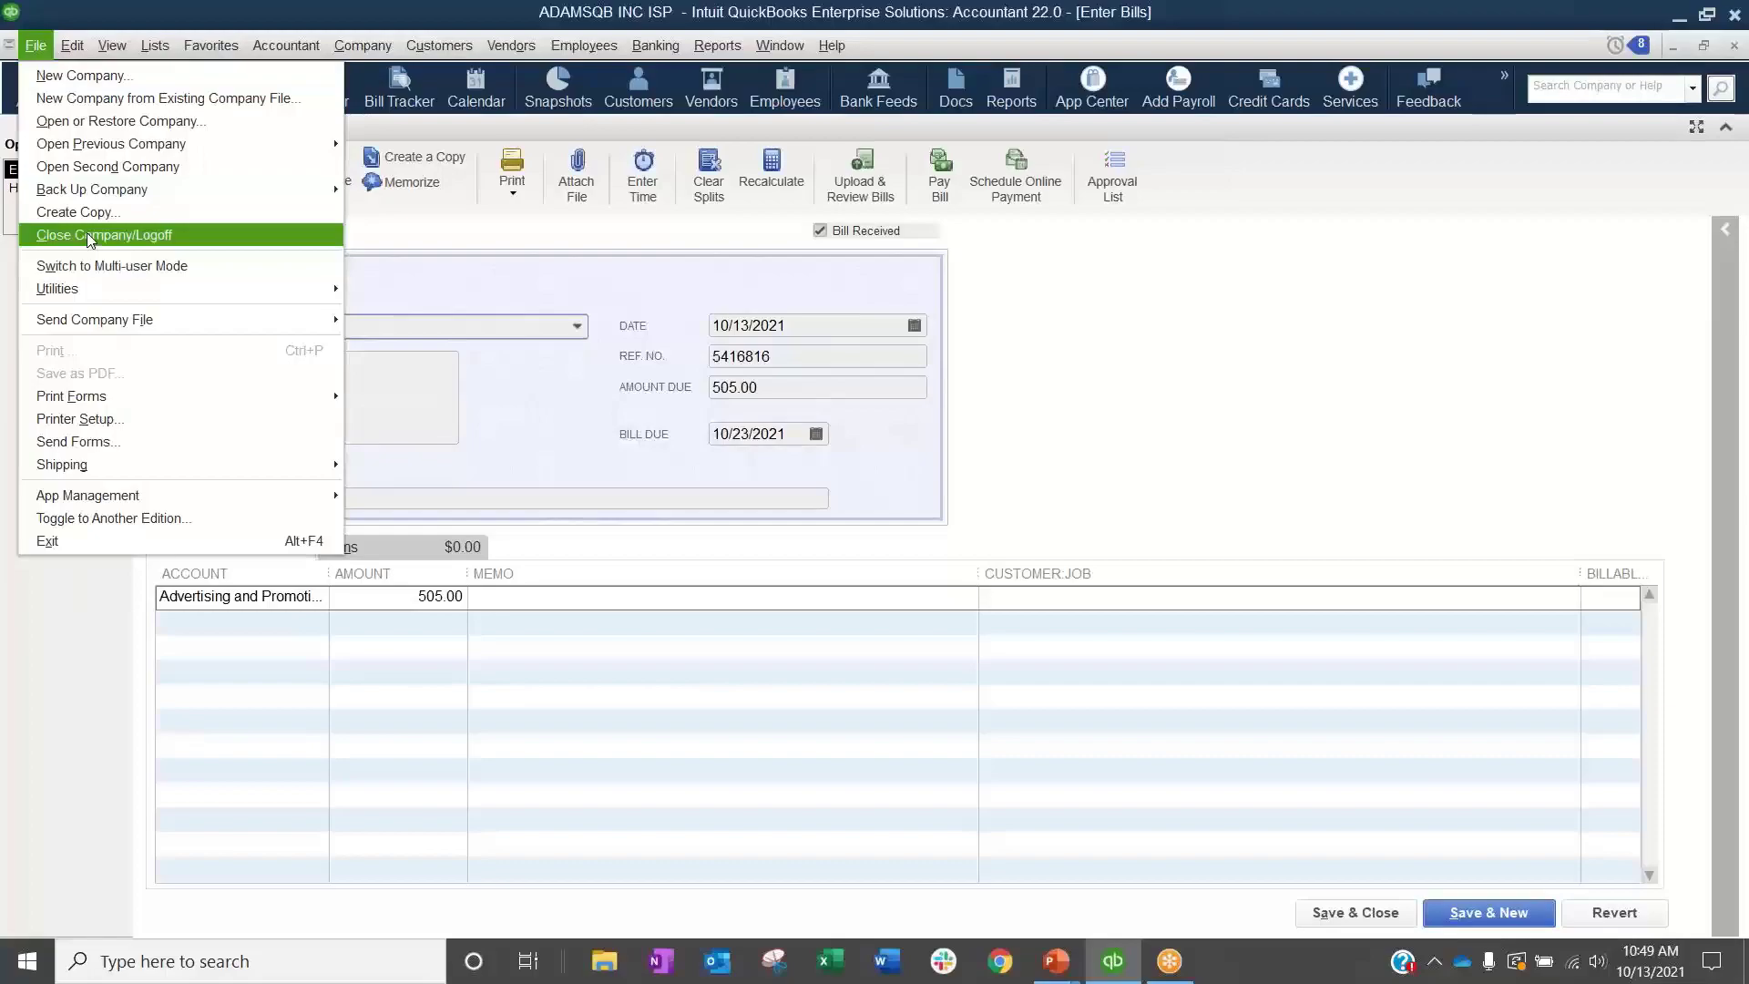
left_click(87, 237)
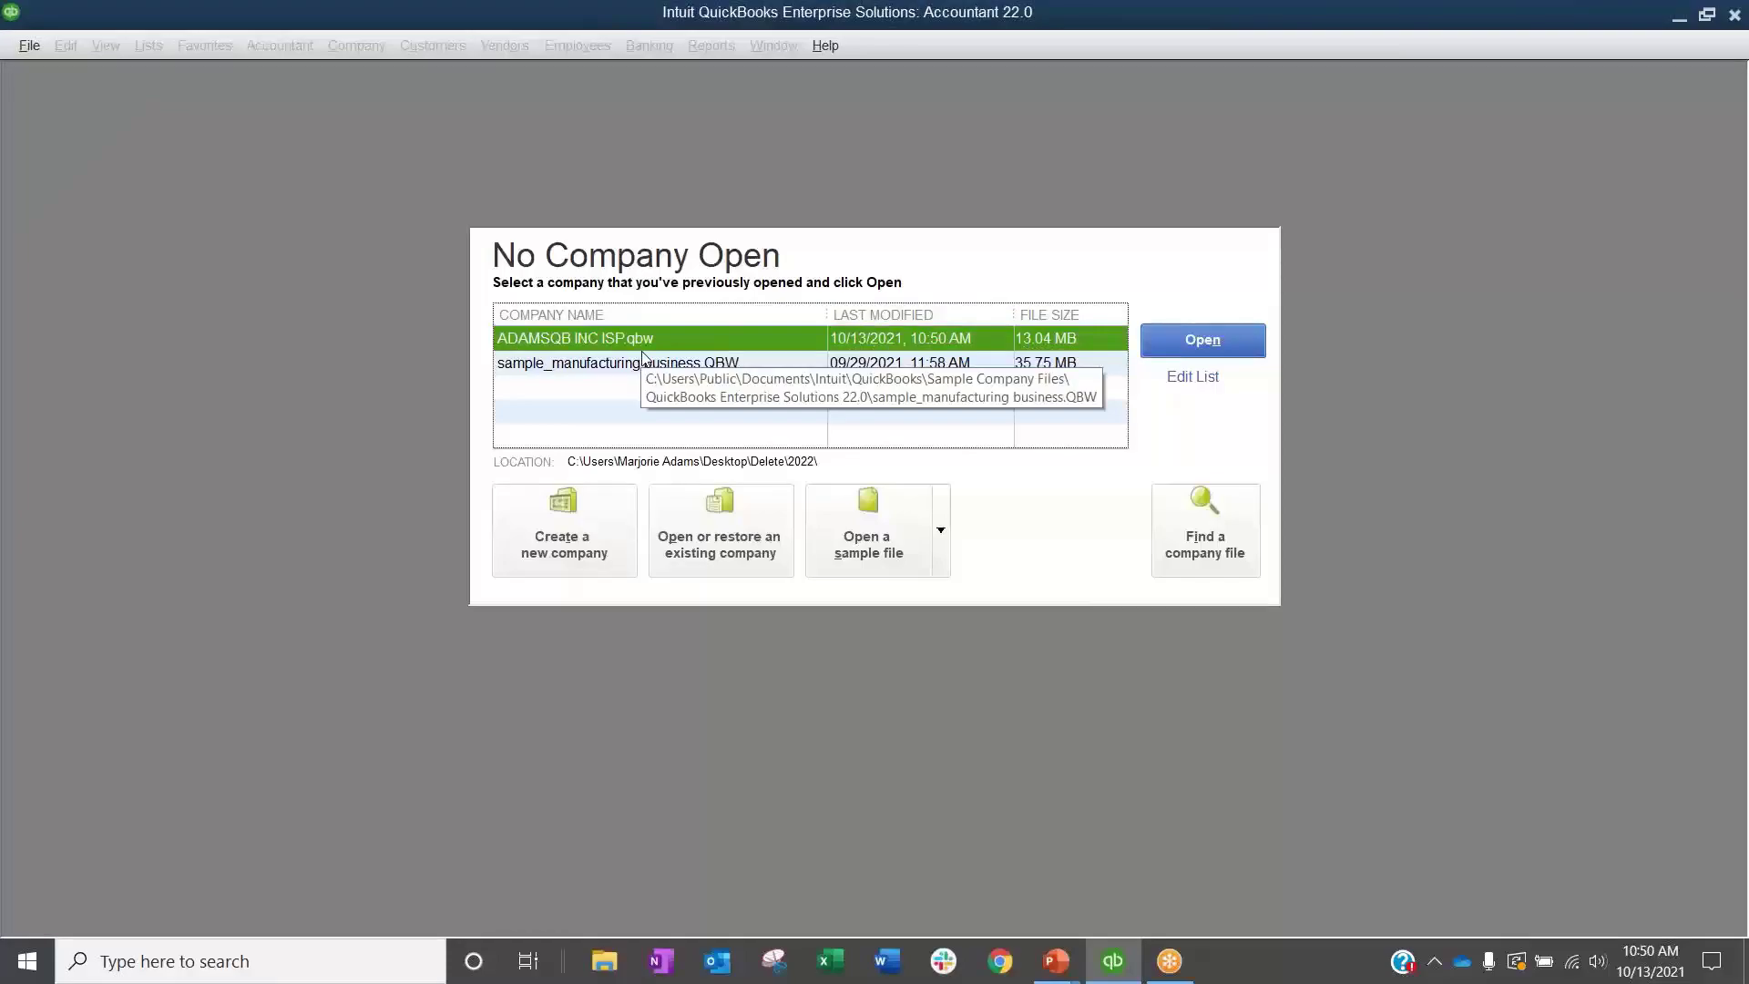
left_click(1262, 352)
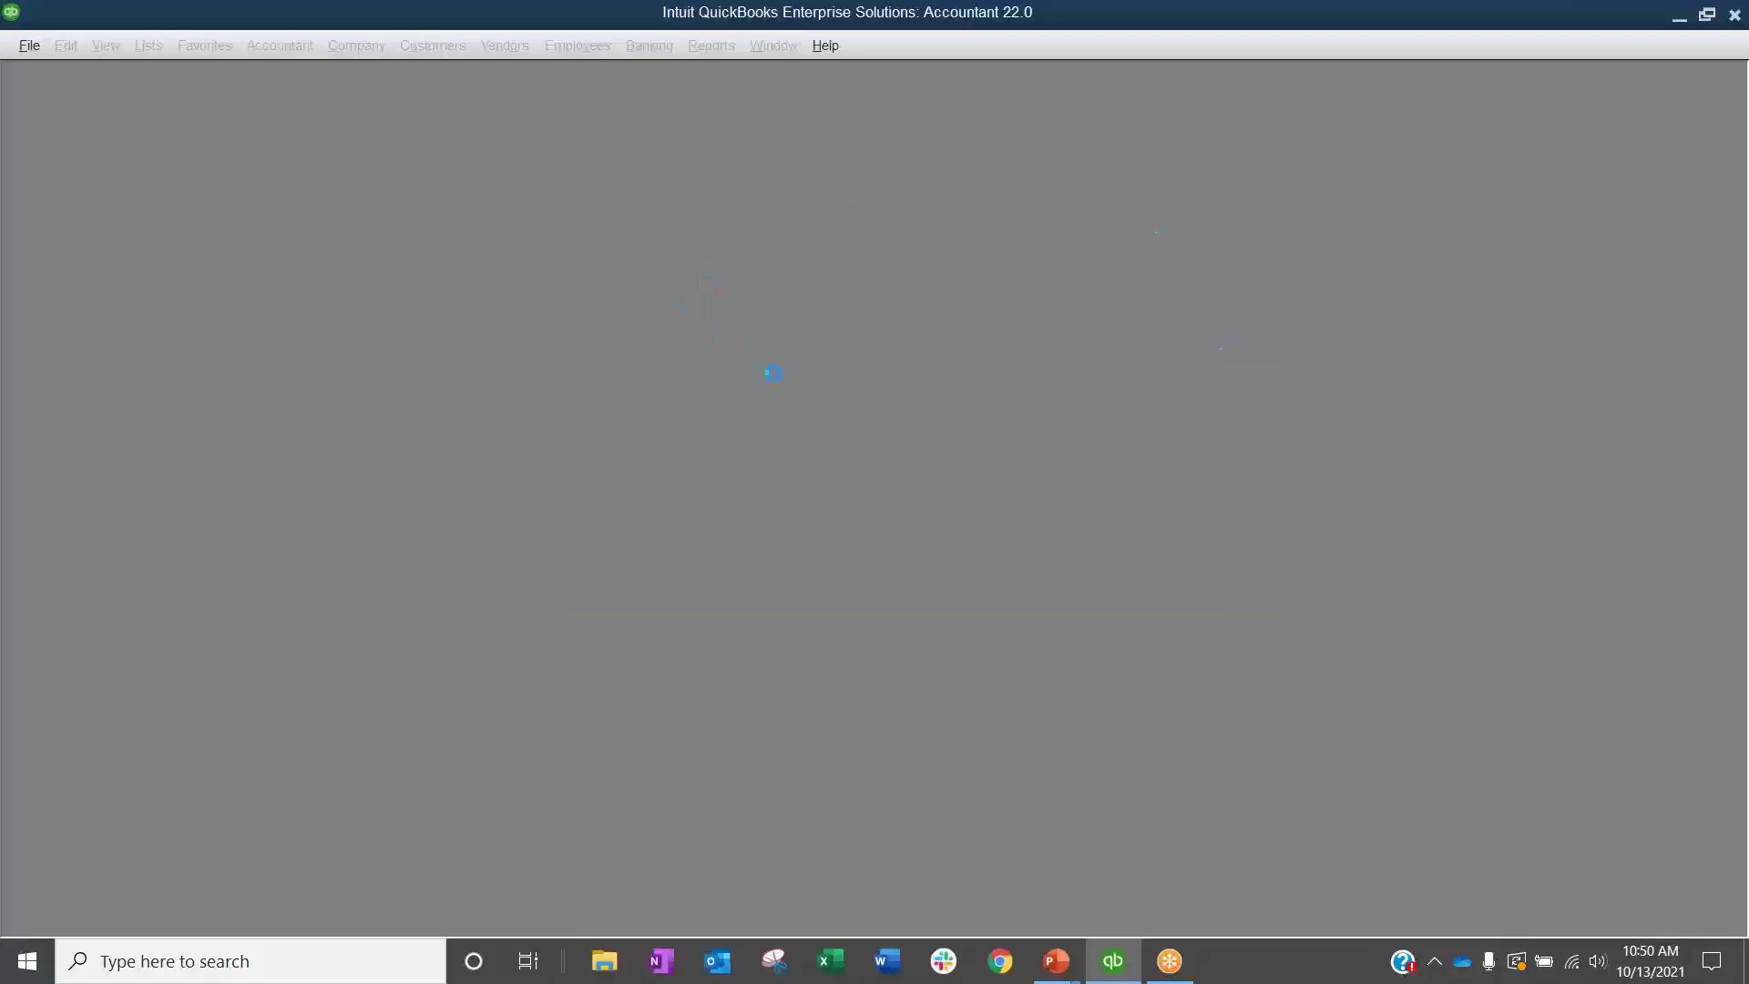
Step: Log in to the company file with the user name test and the account password
key("shift+Tab")
type("test")
key("Tab")
type("********")
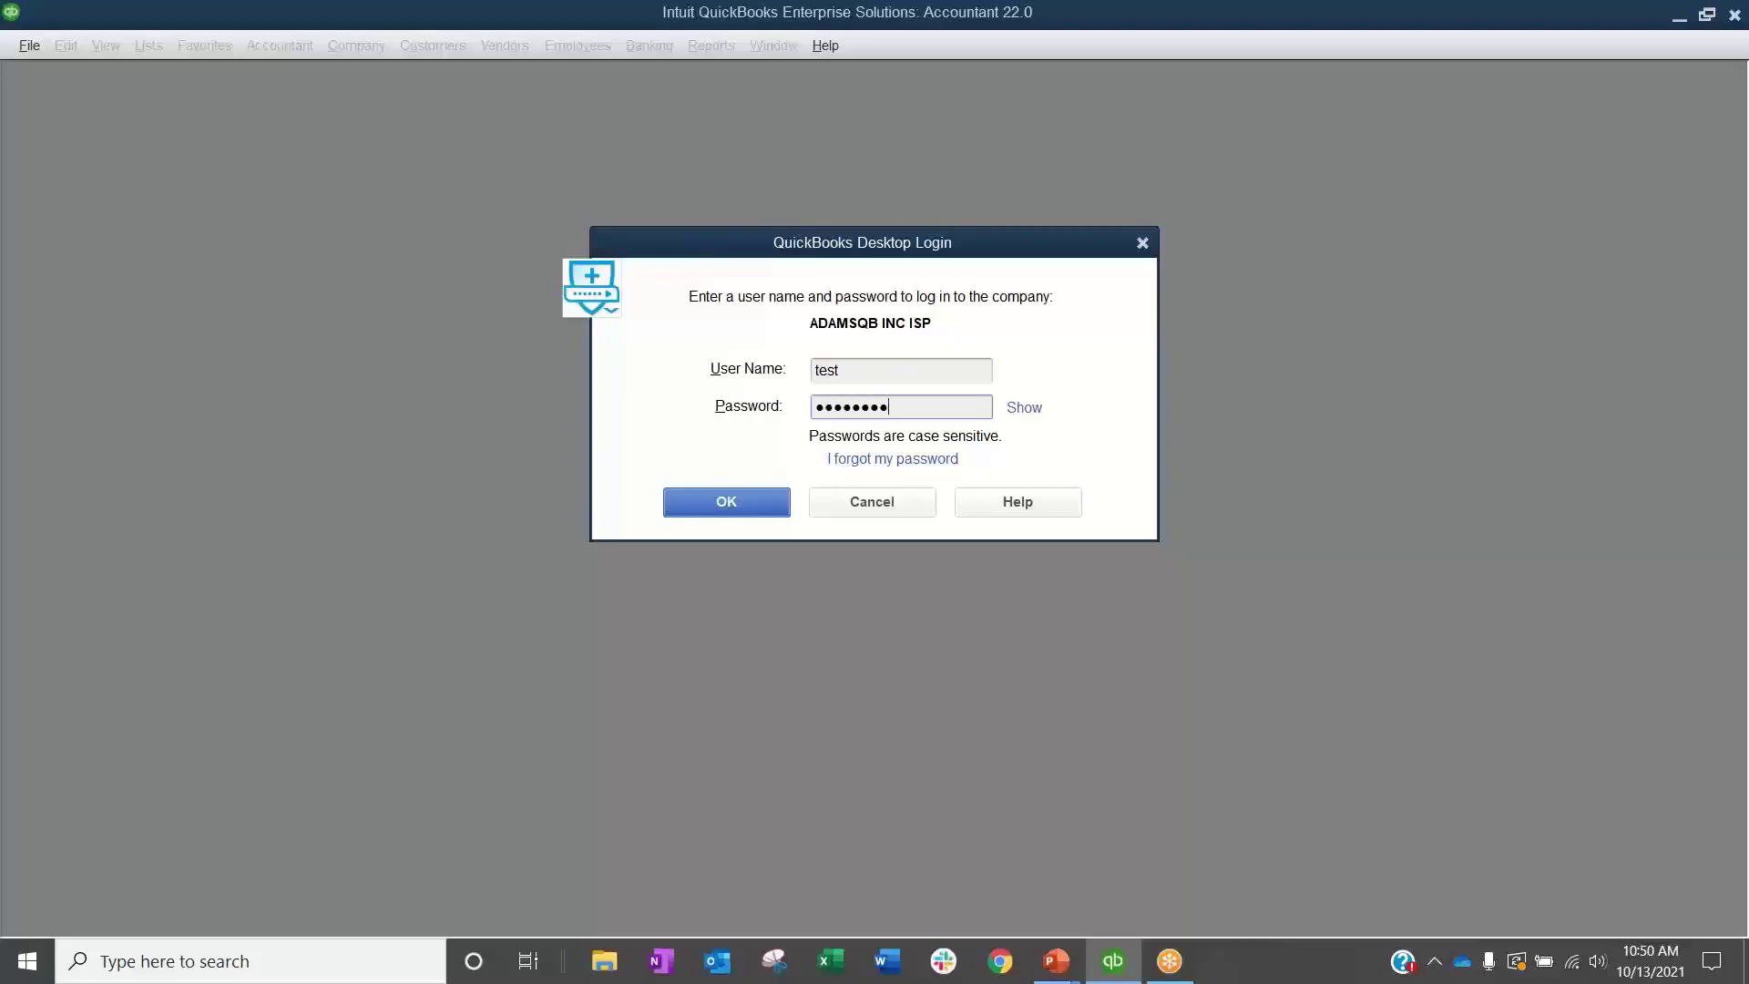
key("Return")
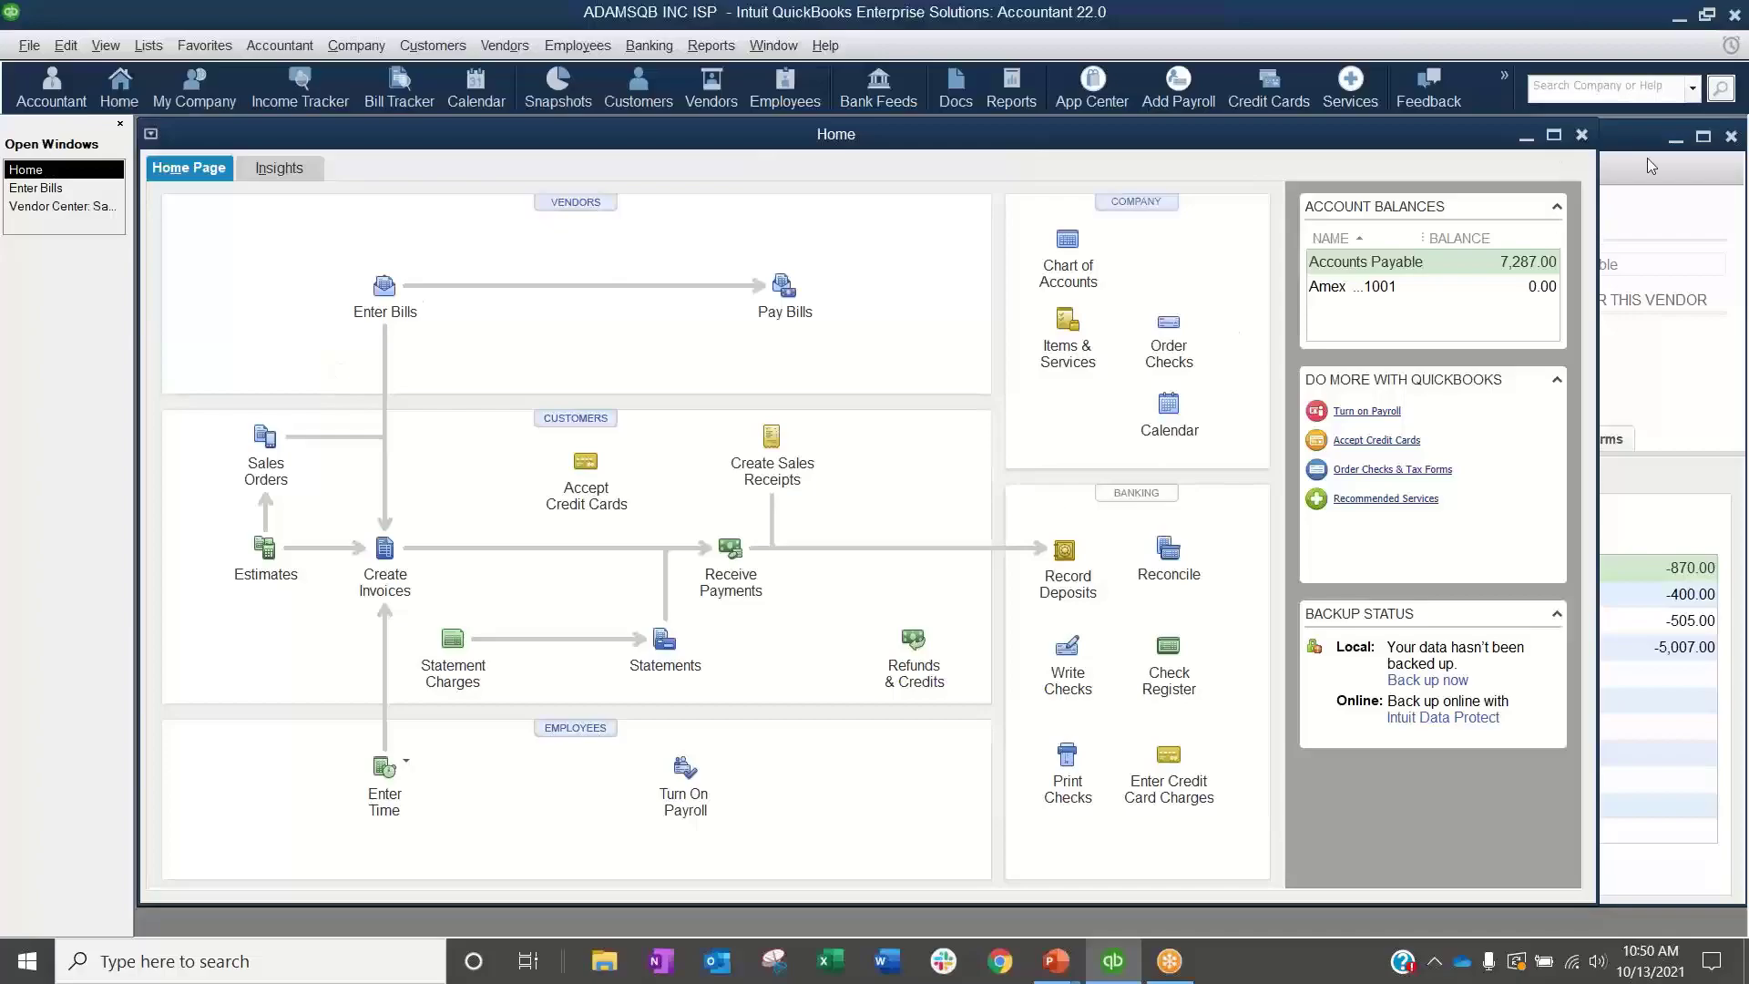
Step: Close the Vendor Center, maximize the bill entry window and choose Sam's Parts as the bill's vendor
left_click(1731, 136)
left_click(1257, 167)
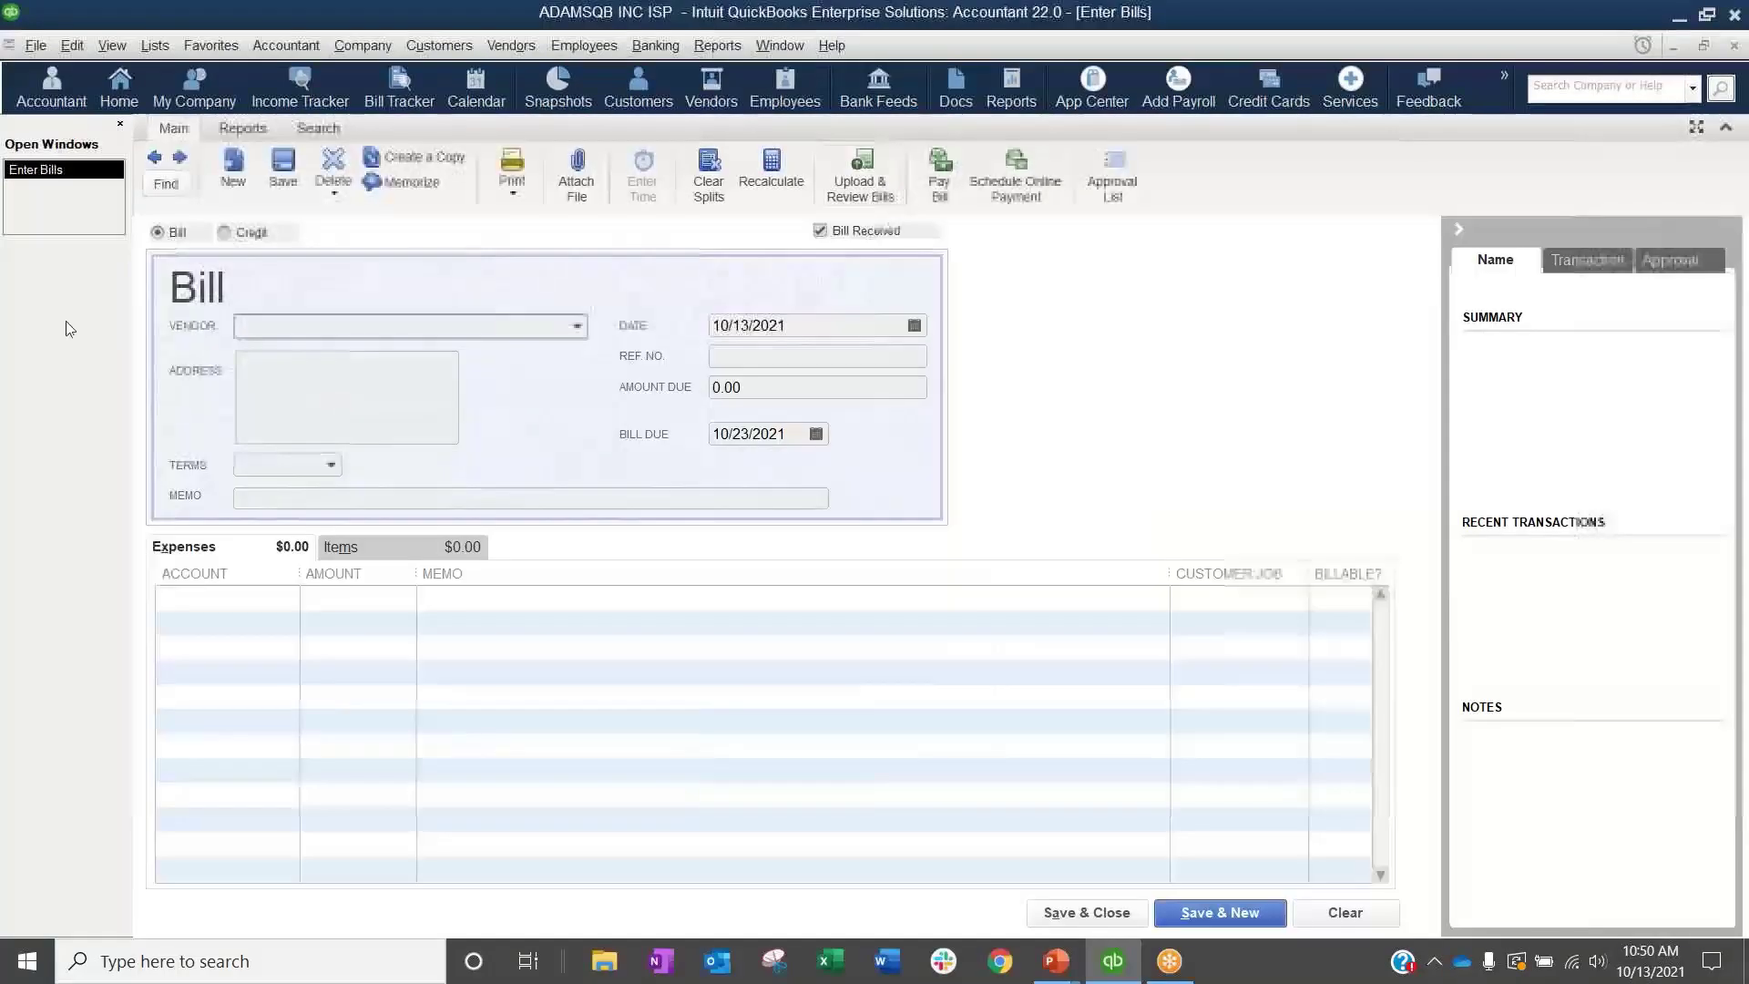
left_click(577, 326)
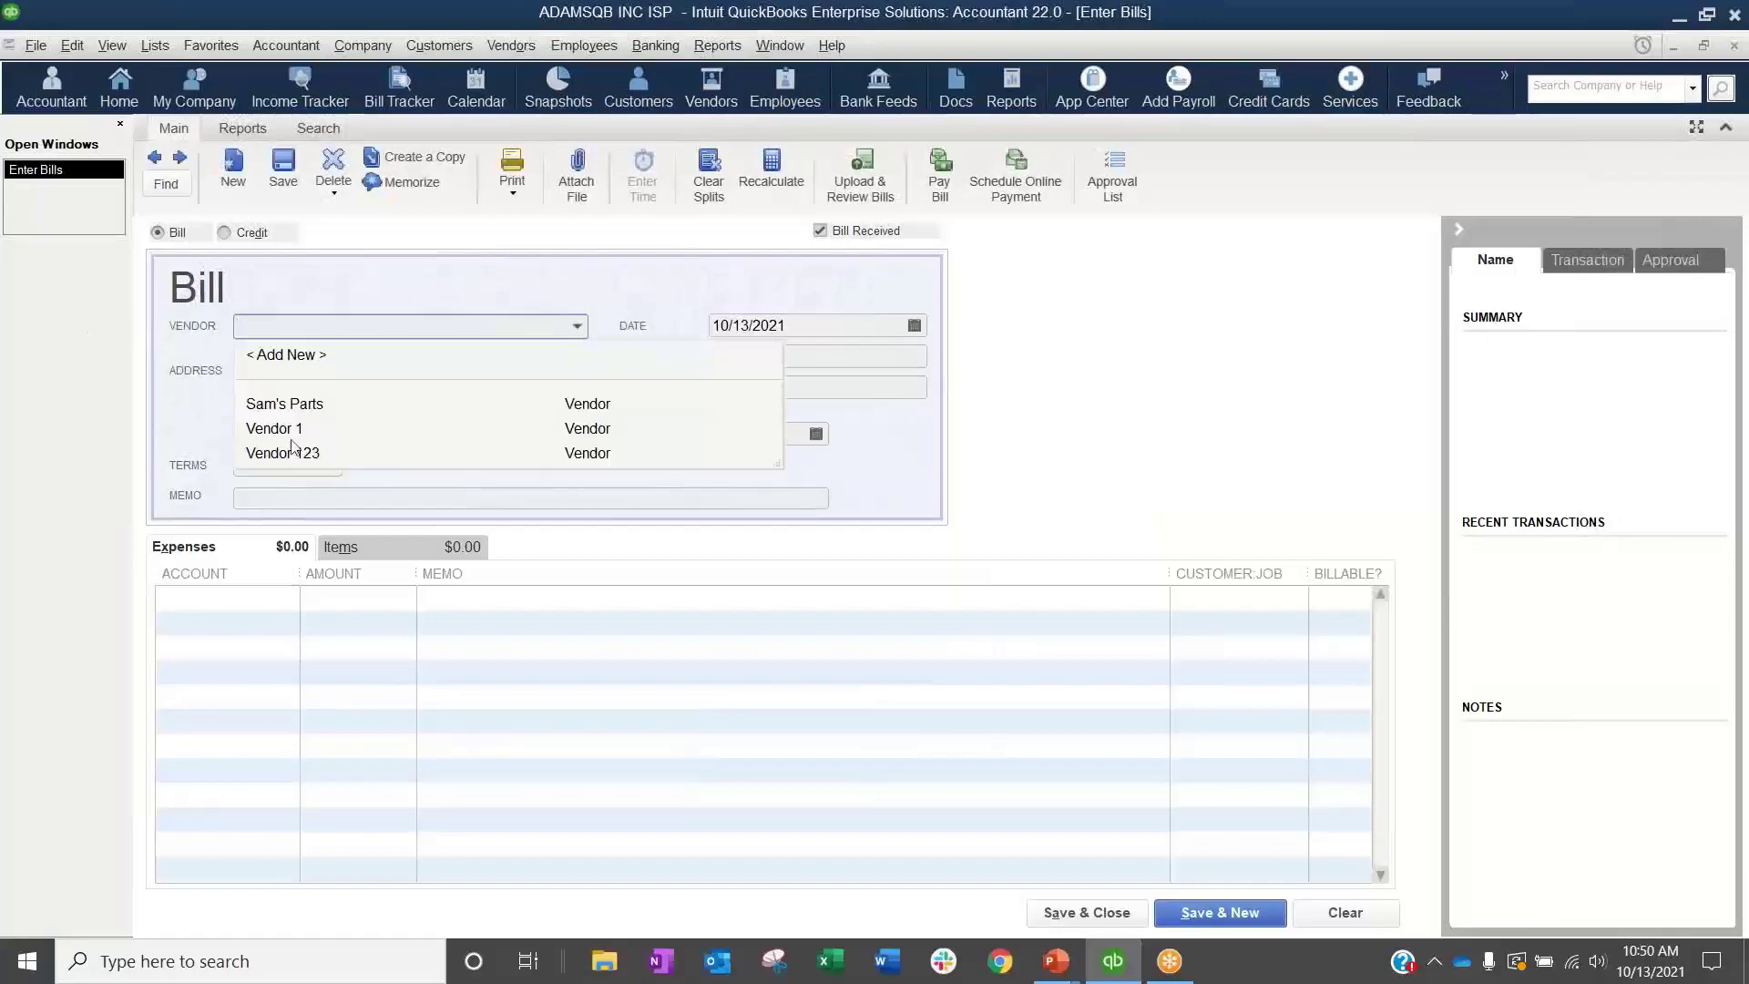
left_click(297, 406)
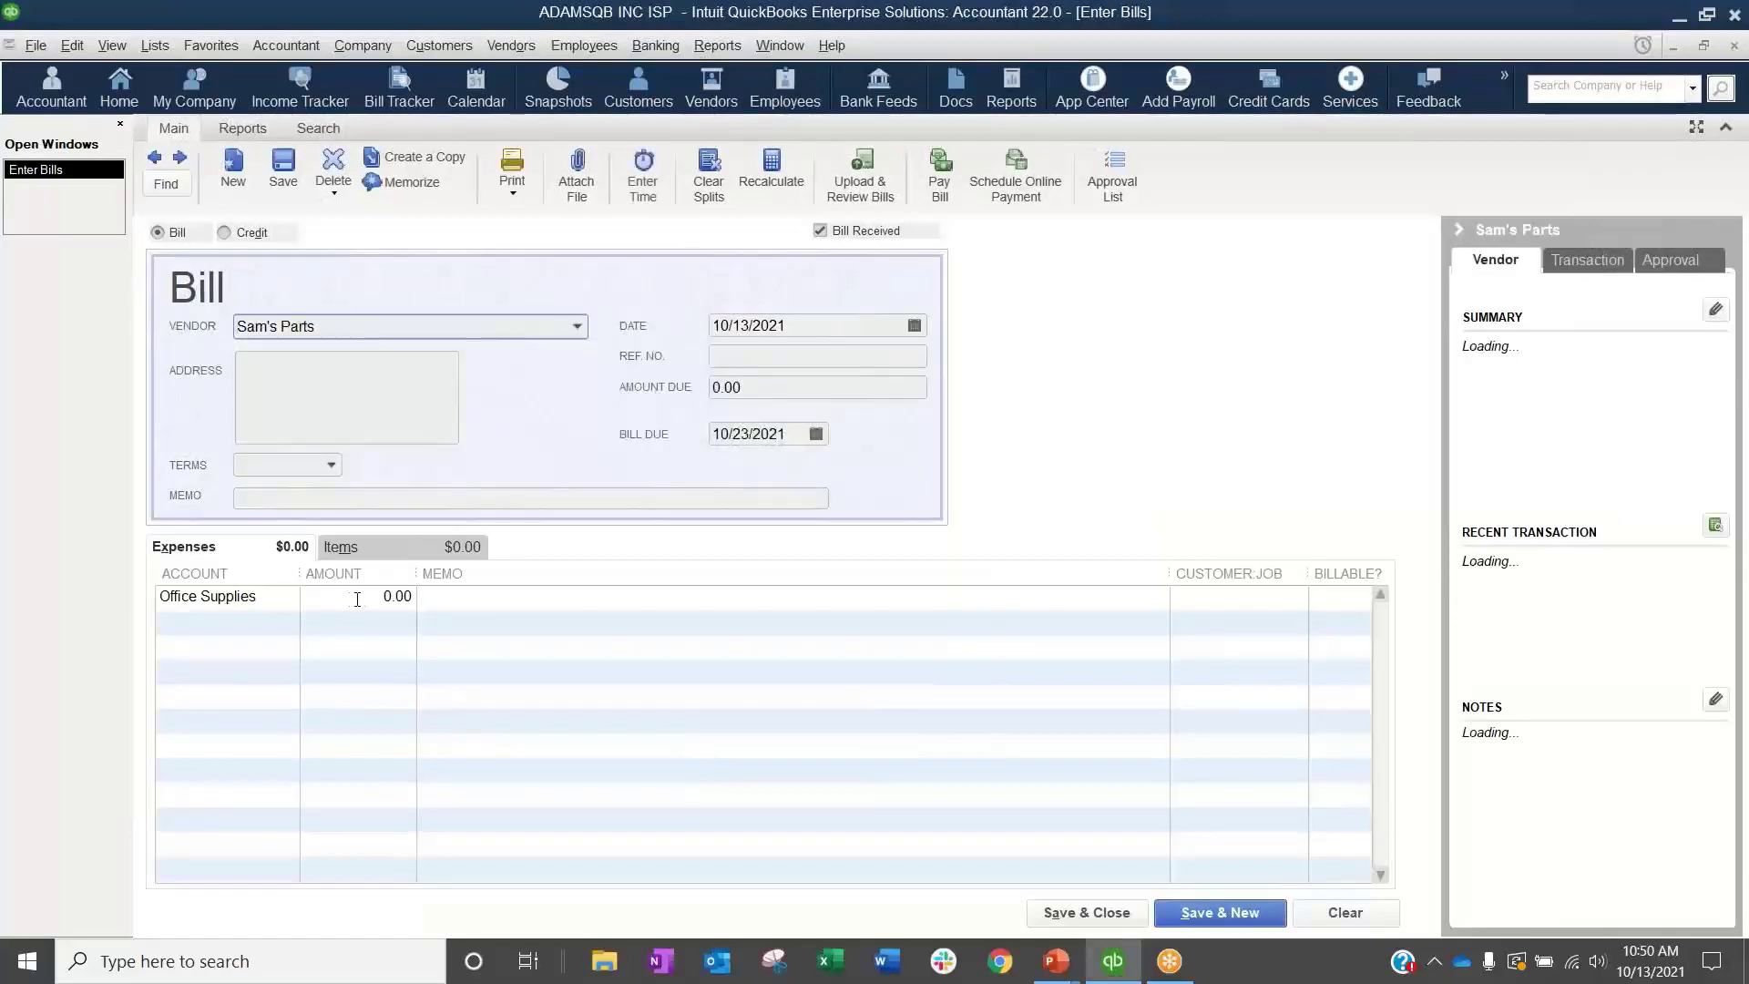
Step: Give the Sam's Parts bill reference number 12121 and an Office Supplies expense of 450, and save it
left_click(730, 356)
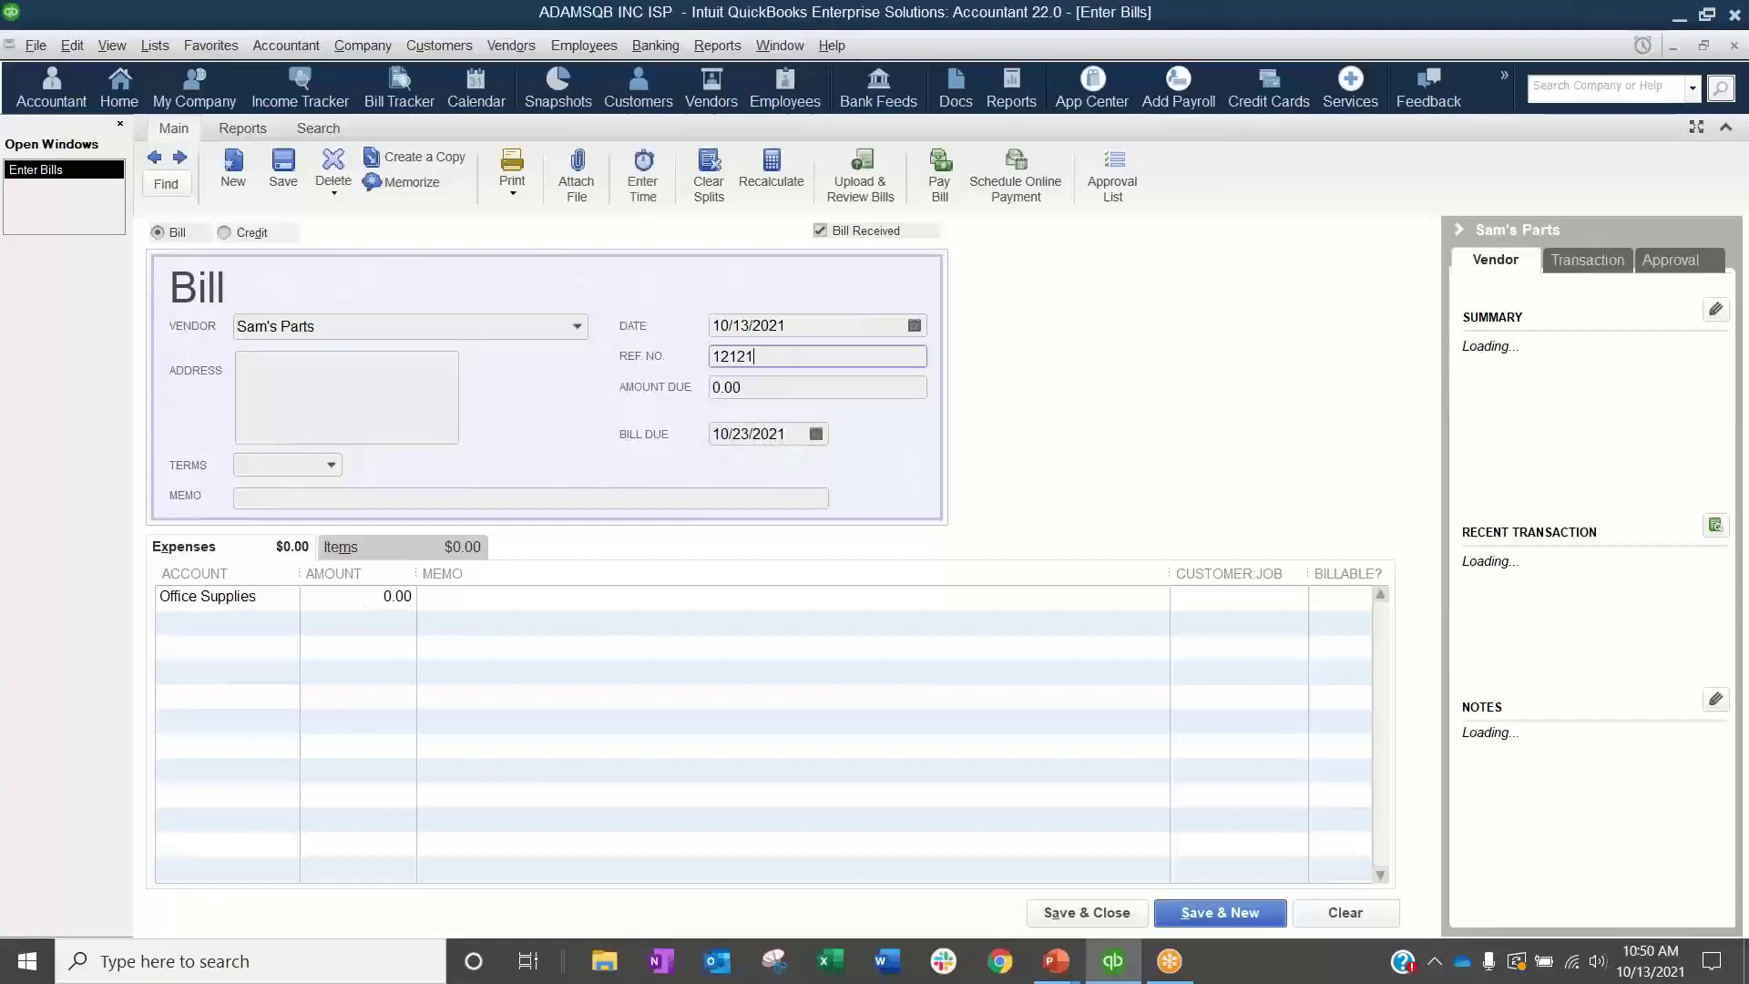
left_click(392, 597)
type("450")
key("Tab")
left_click(283, 181)
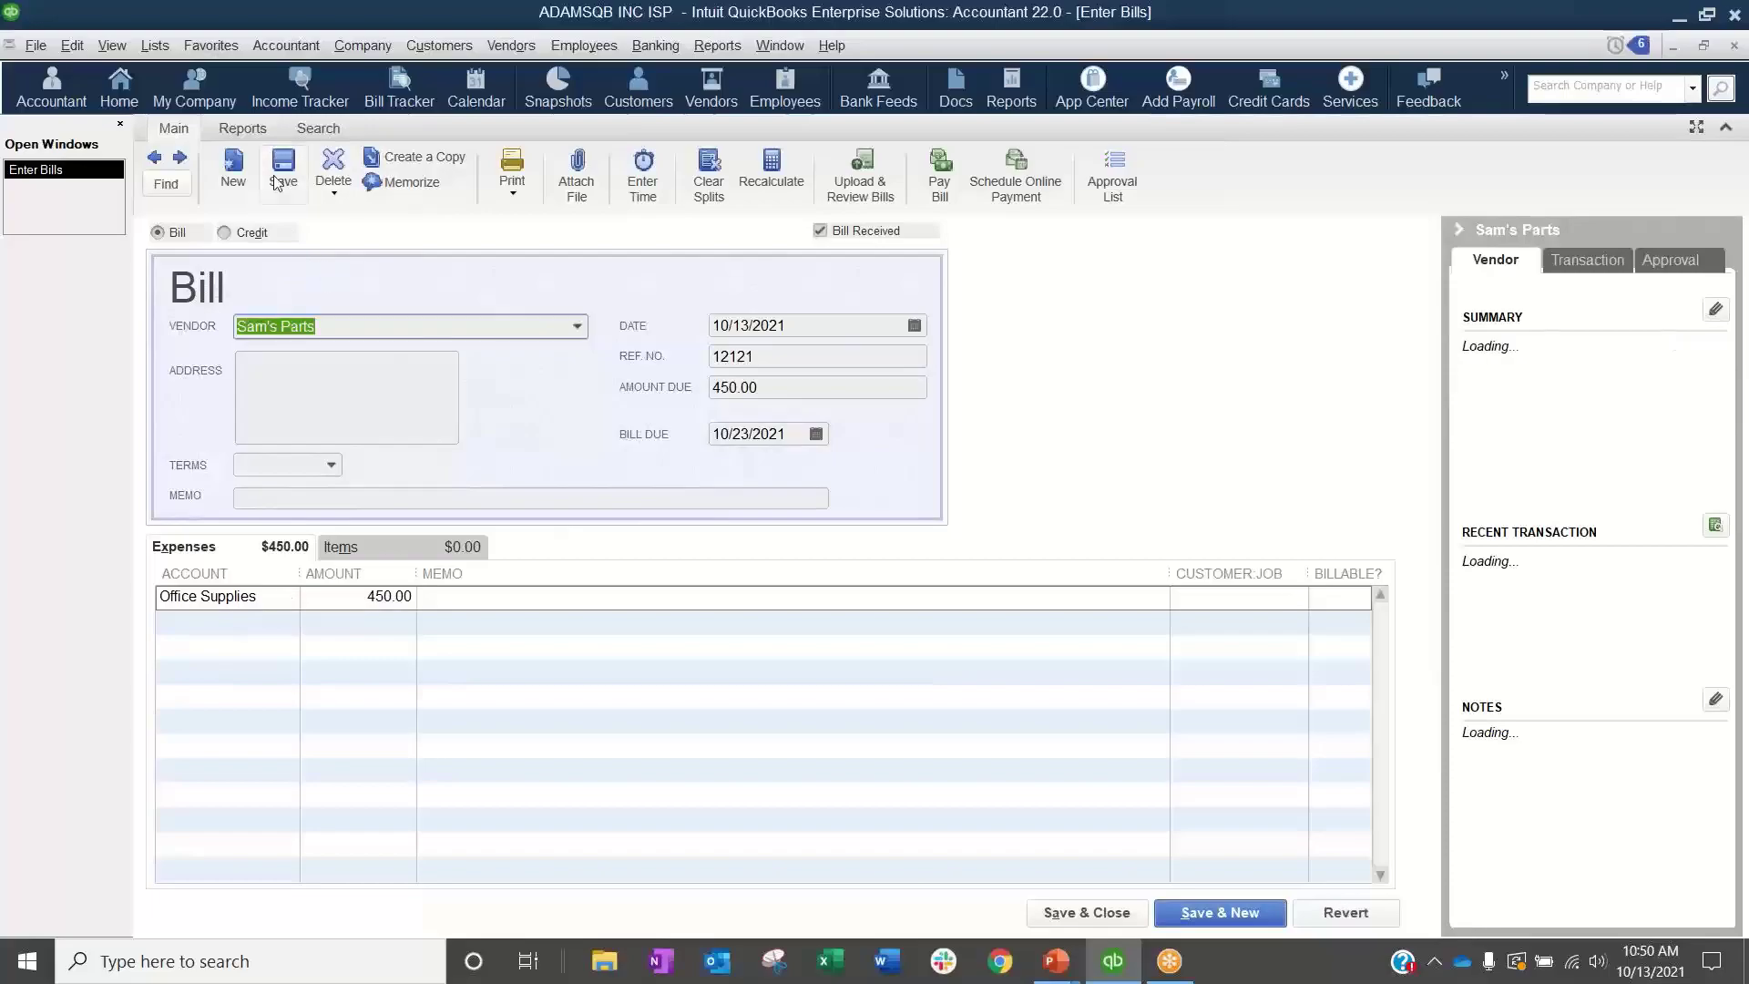
Step: Turn off the beep when recording a transaction in the general preferences
left_click(73, 45)
left_click(109, 586)
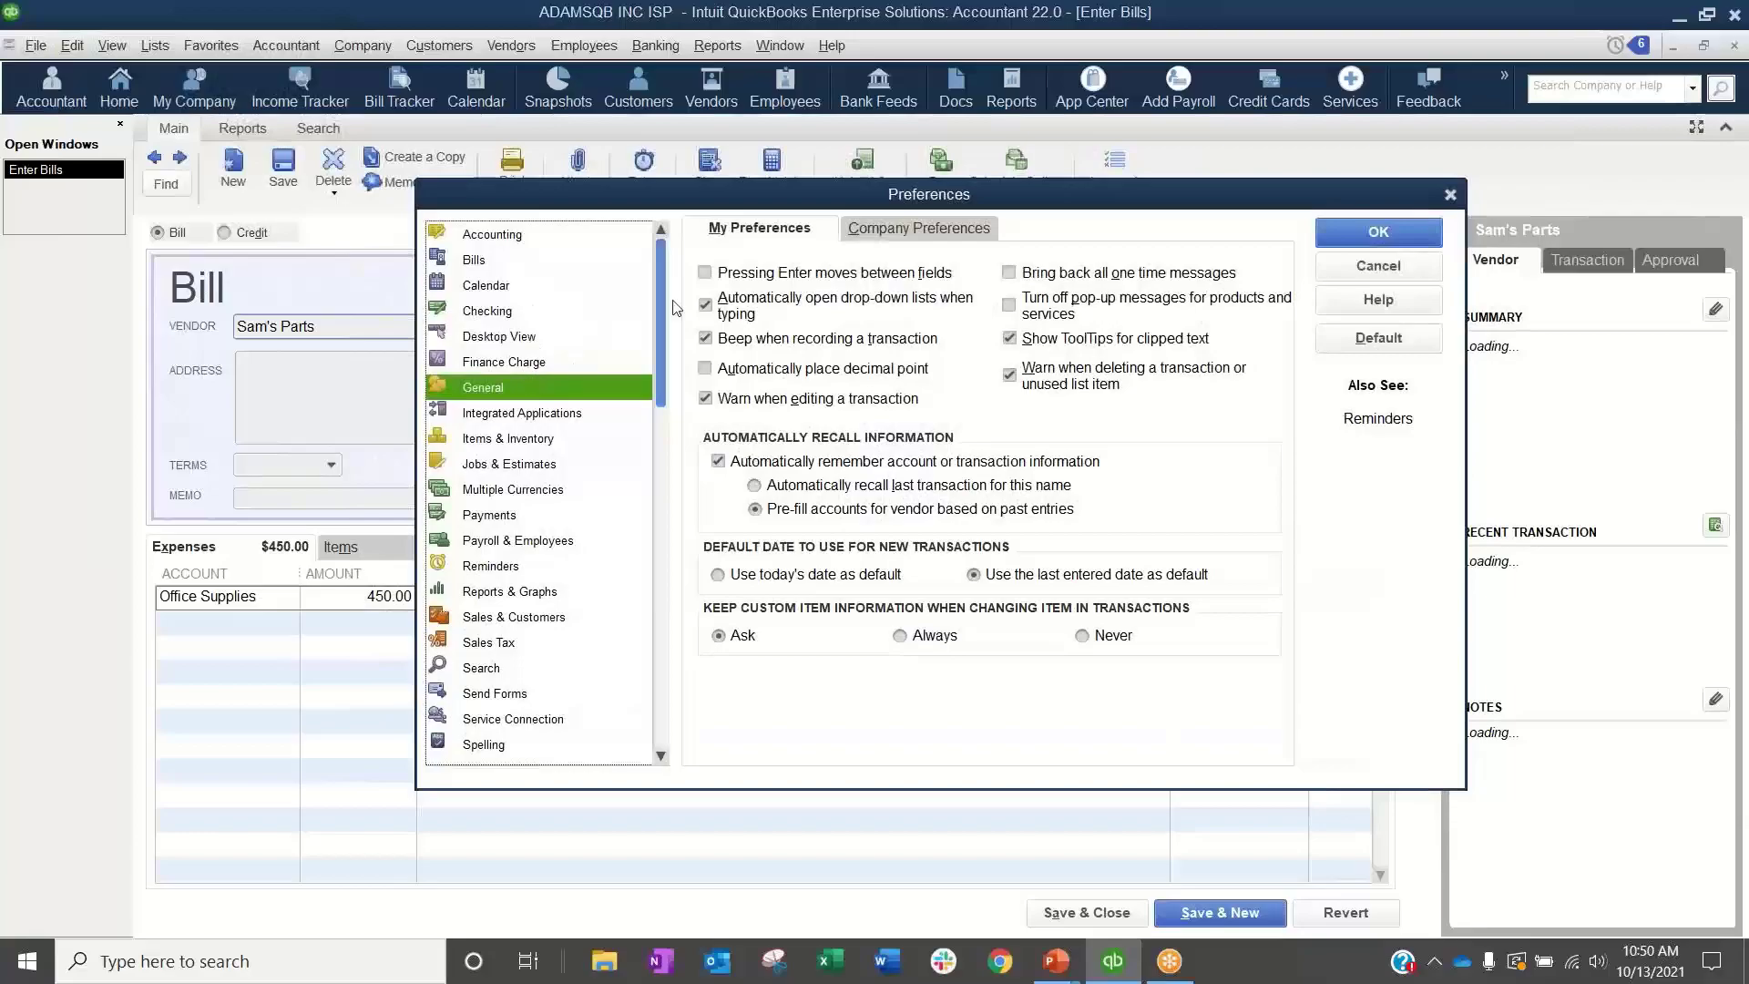
left_click(705, 338)
left_click(1378, 233)
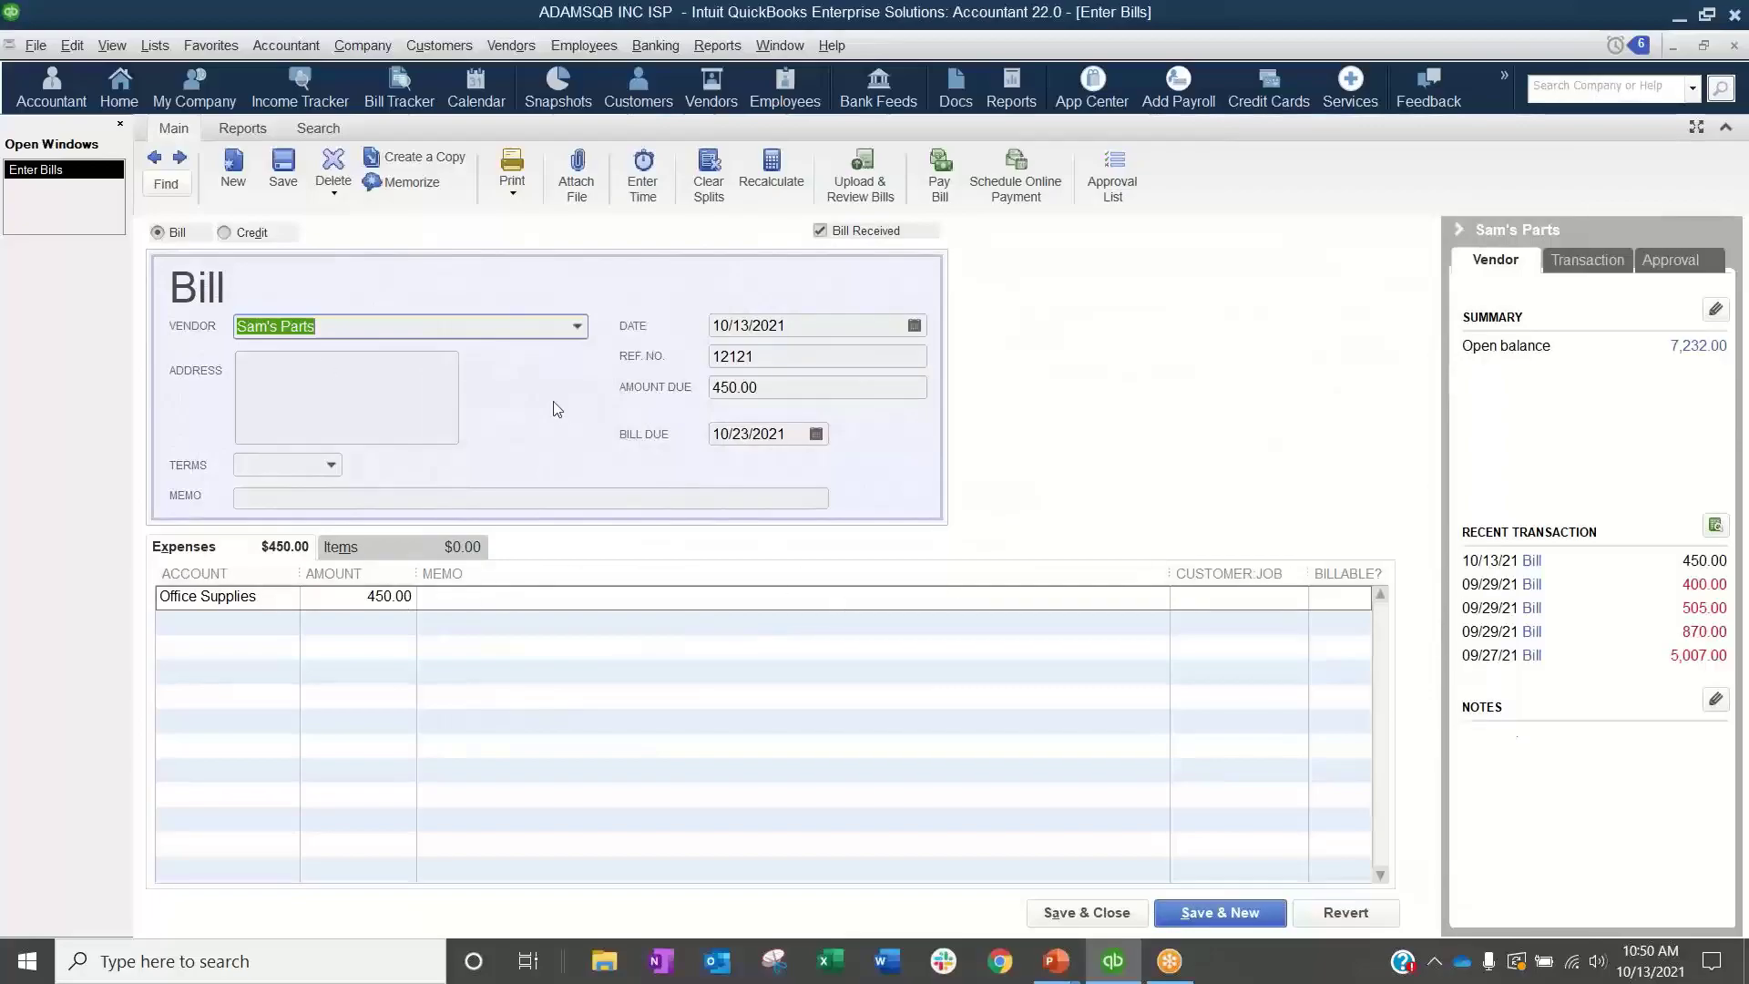
Step: Start a new bill for Vendor 1 with reference number 8888 and an amount due of 585
left_click(1221, 912)
left_click(585, 330)
left_click(273, 428)
left_click(837, 357)
type("8888")
key("Tab")
type("5")
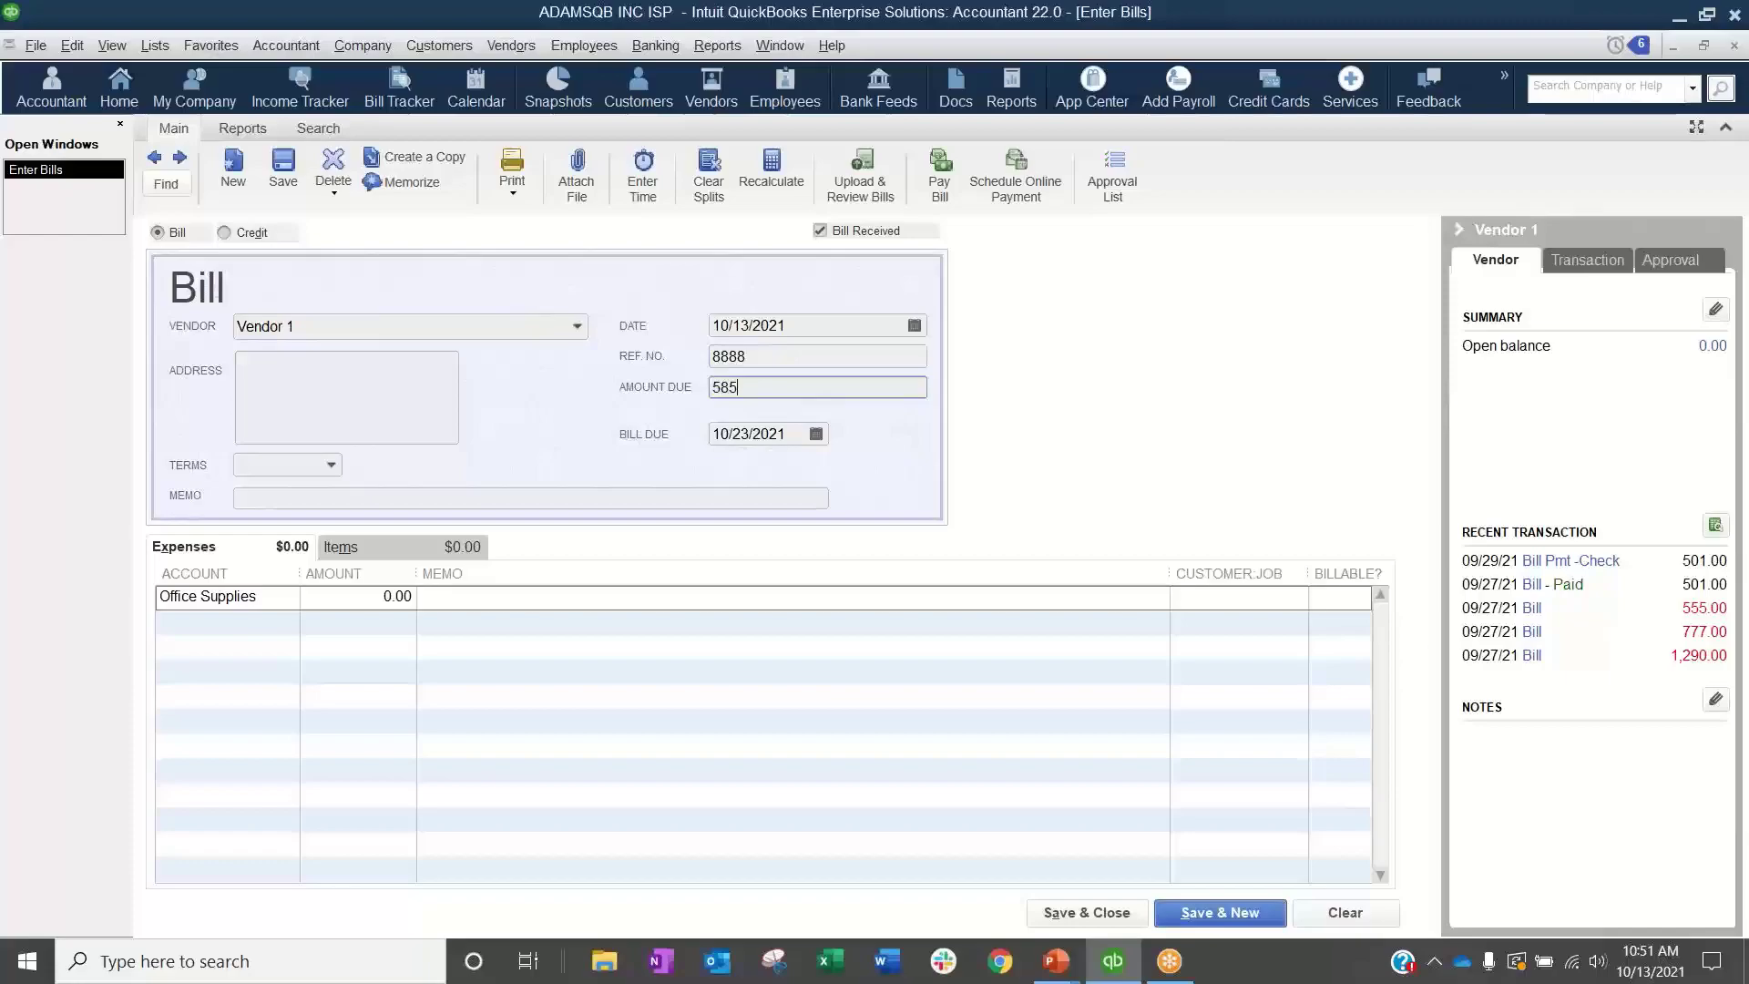
type("85")
key("Tab")
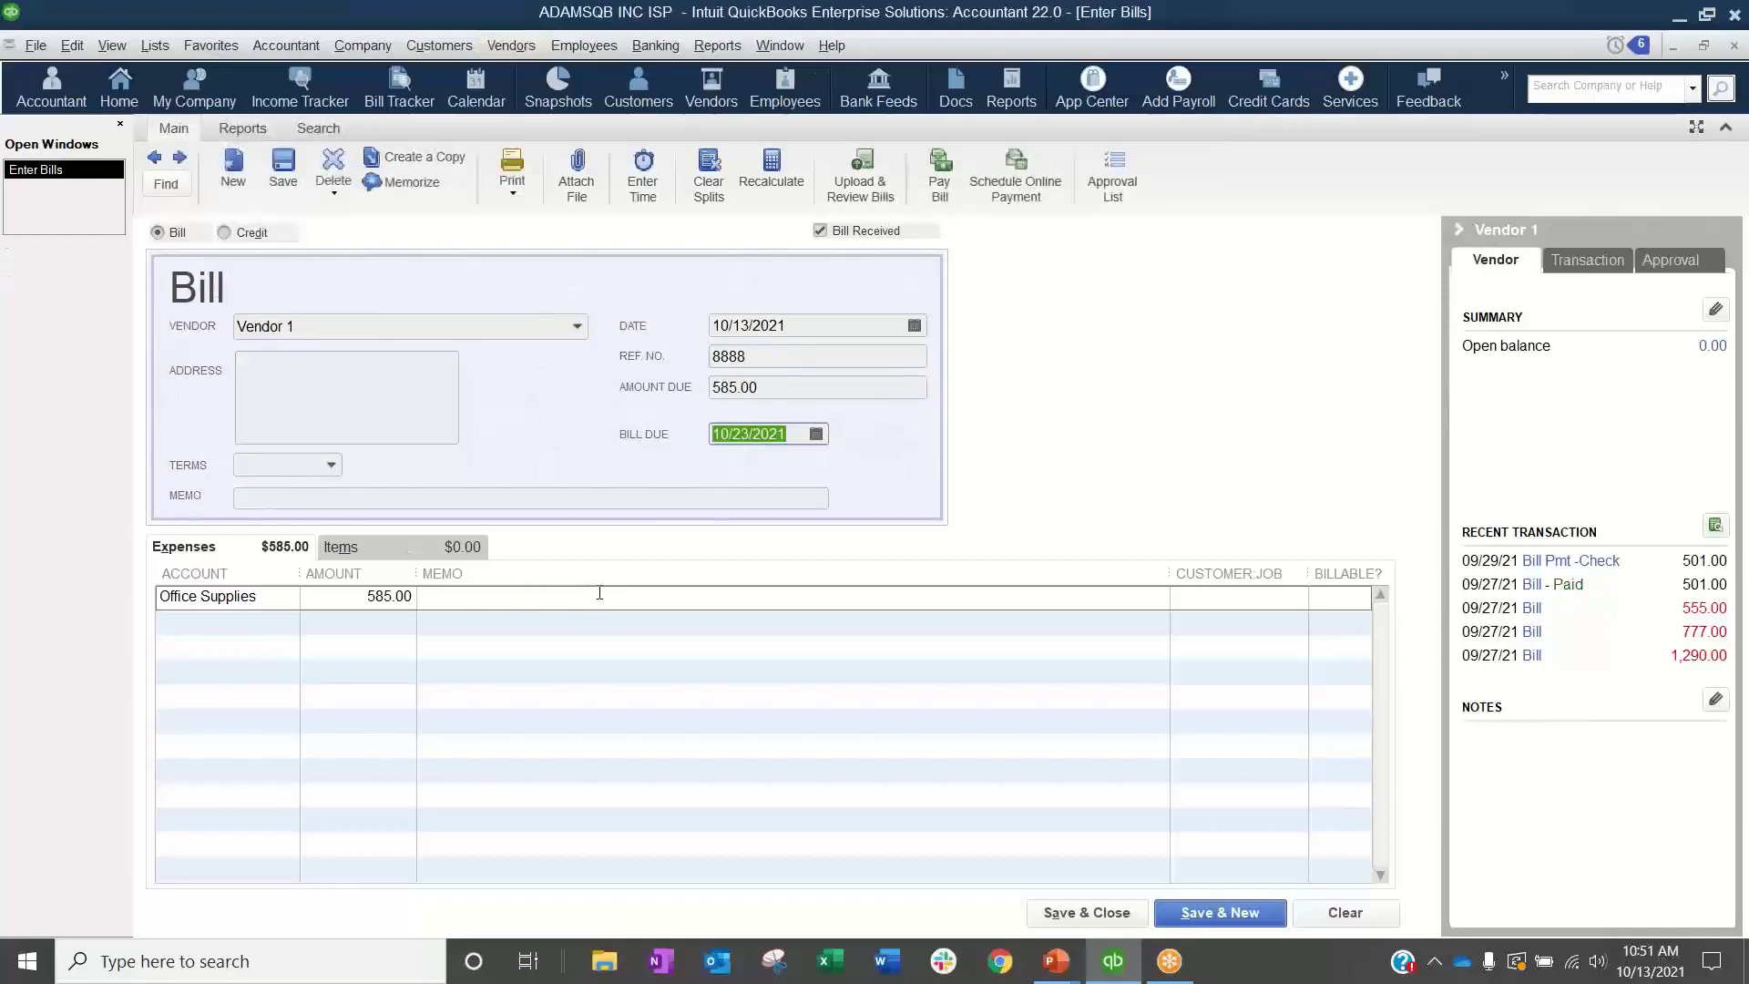
Step: Save the Vendor 1 bill as a draft instead of sending it for approval
left_click(284, 181)
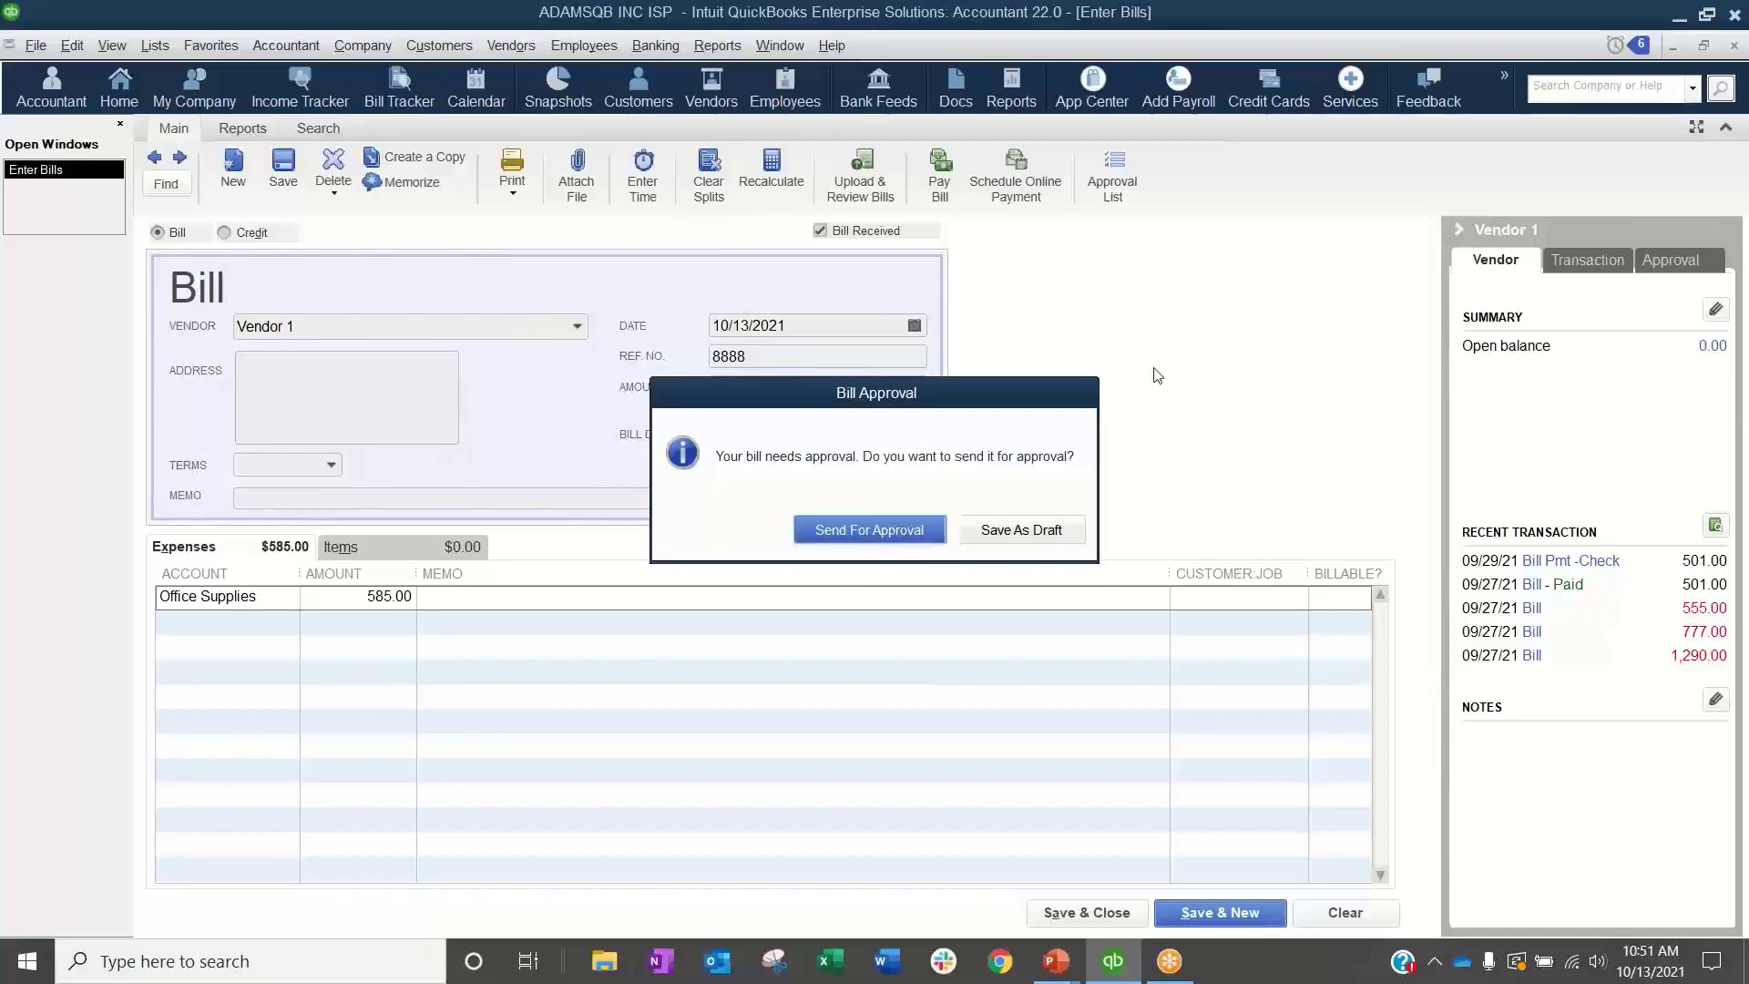
left_click(1060, 531)
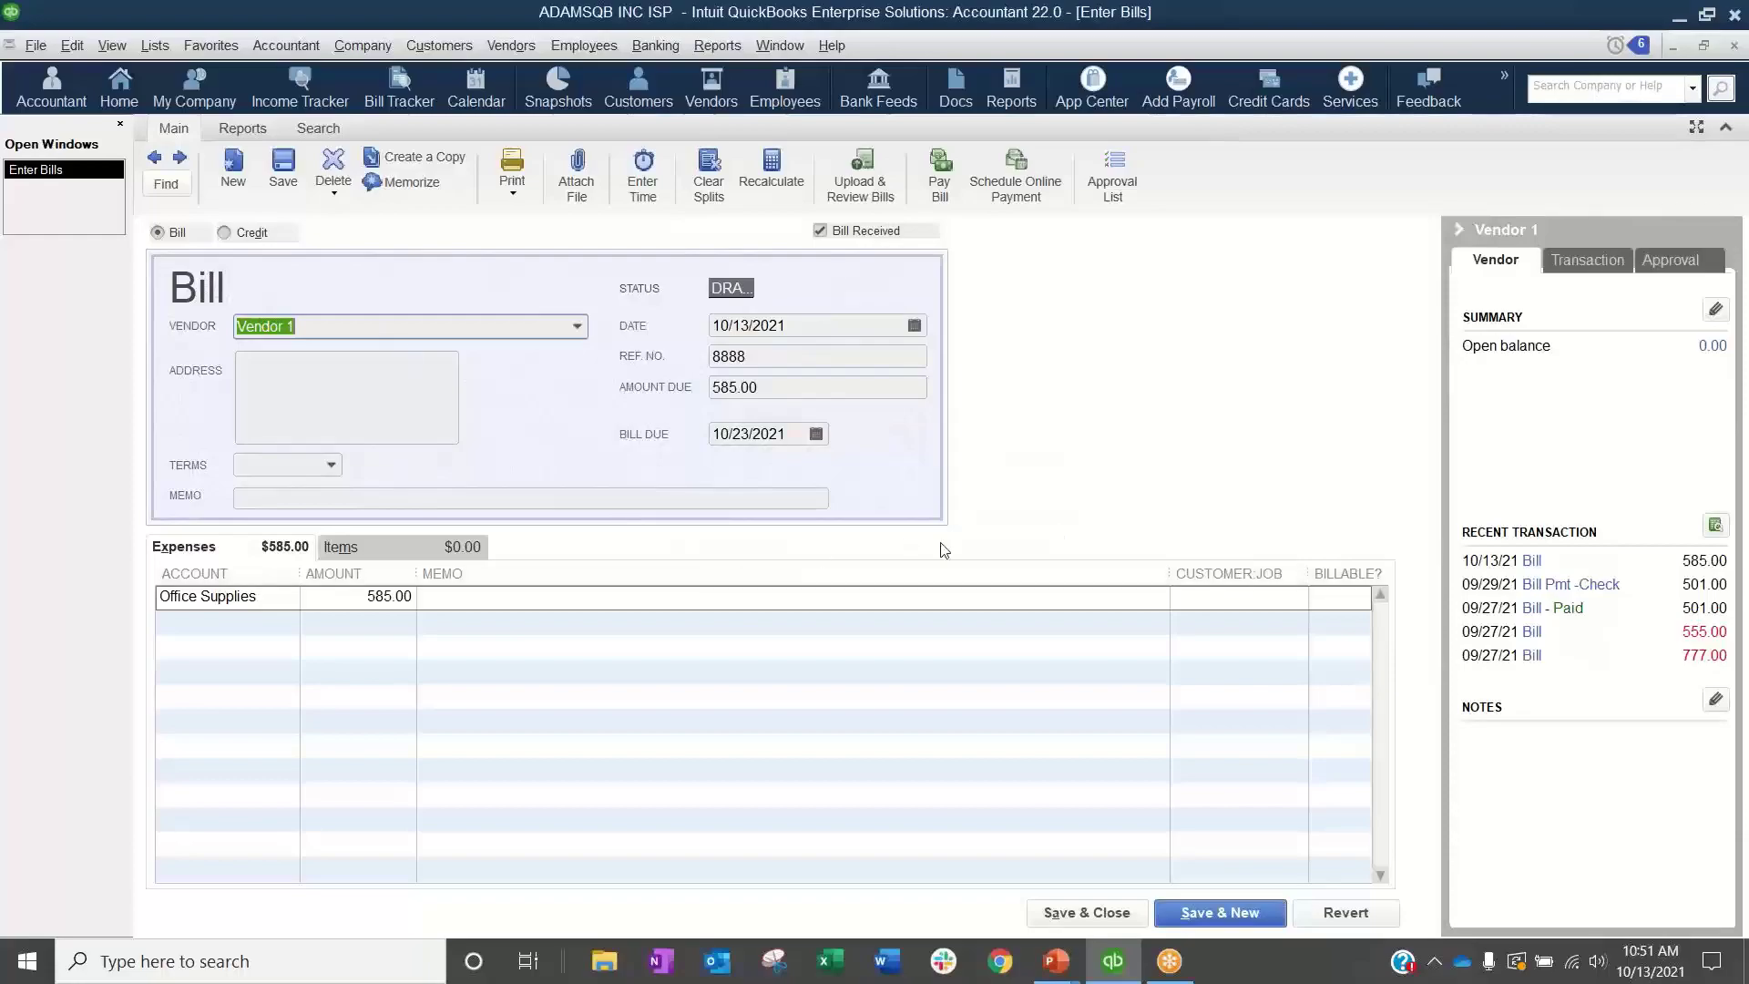
left_click(284, 166)
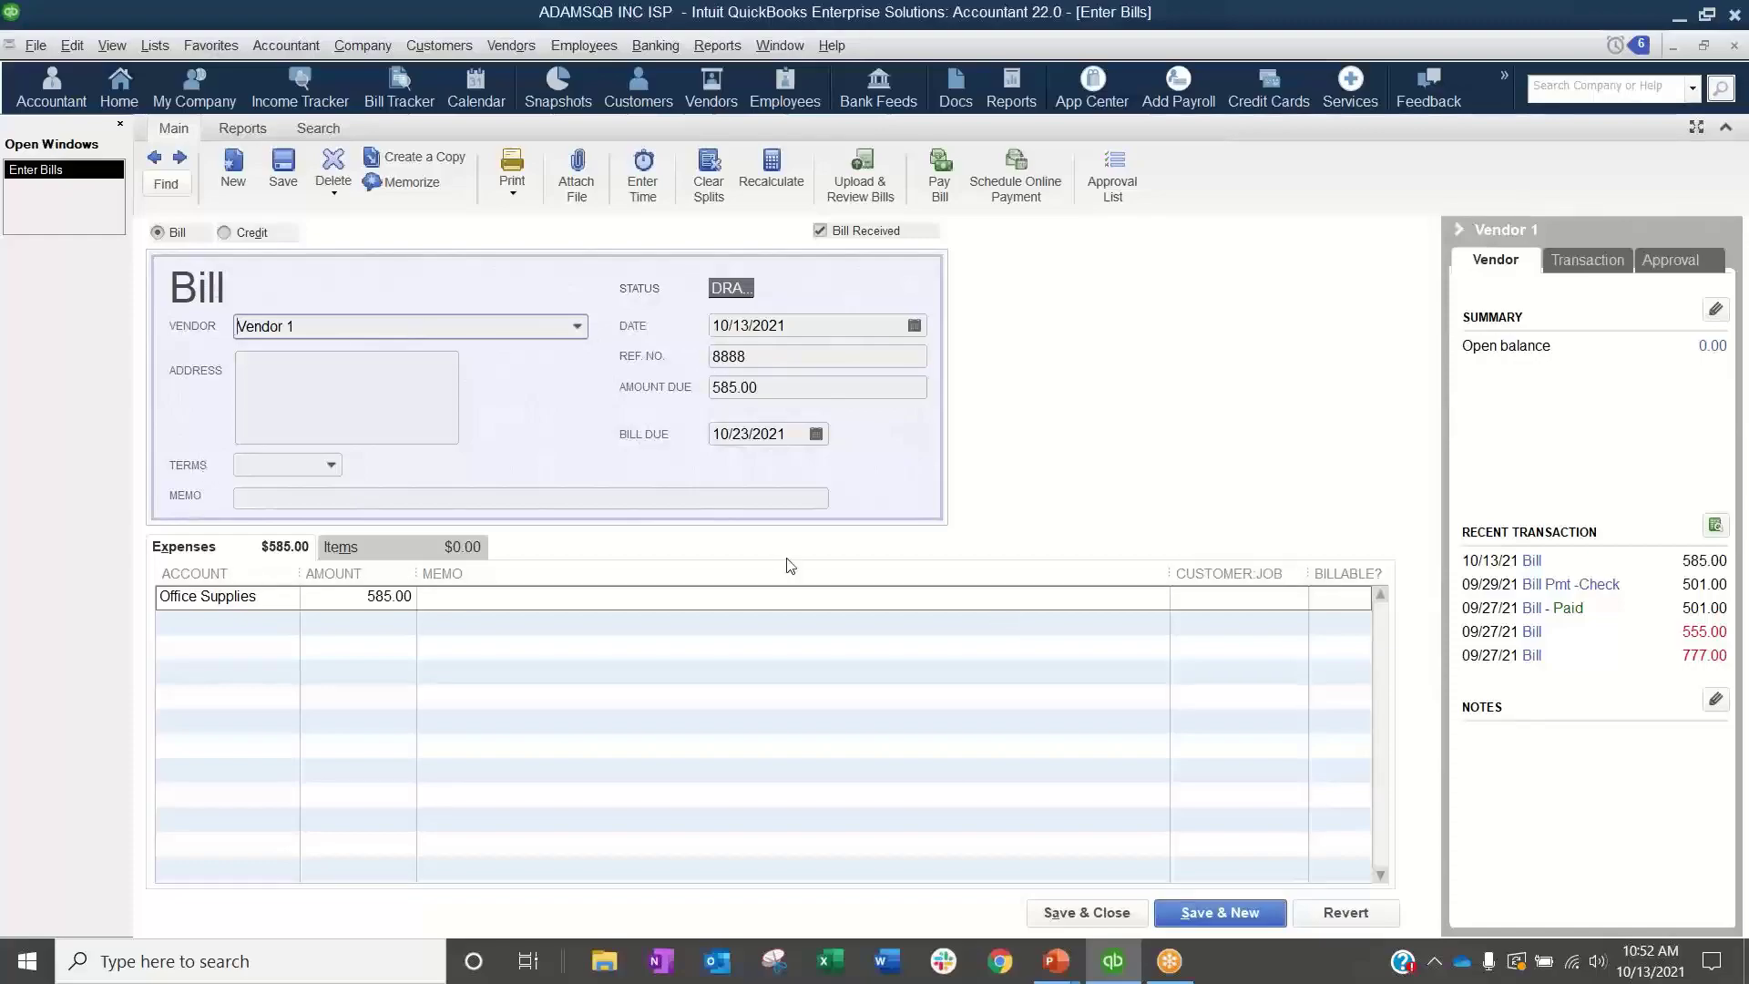
Step: Check the A/P Aging Summary report for the draft Vendor 1 bill, and close the report
left_click(717, 46)
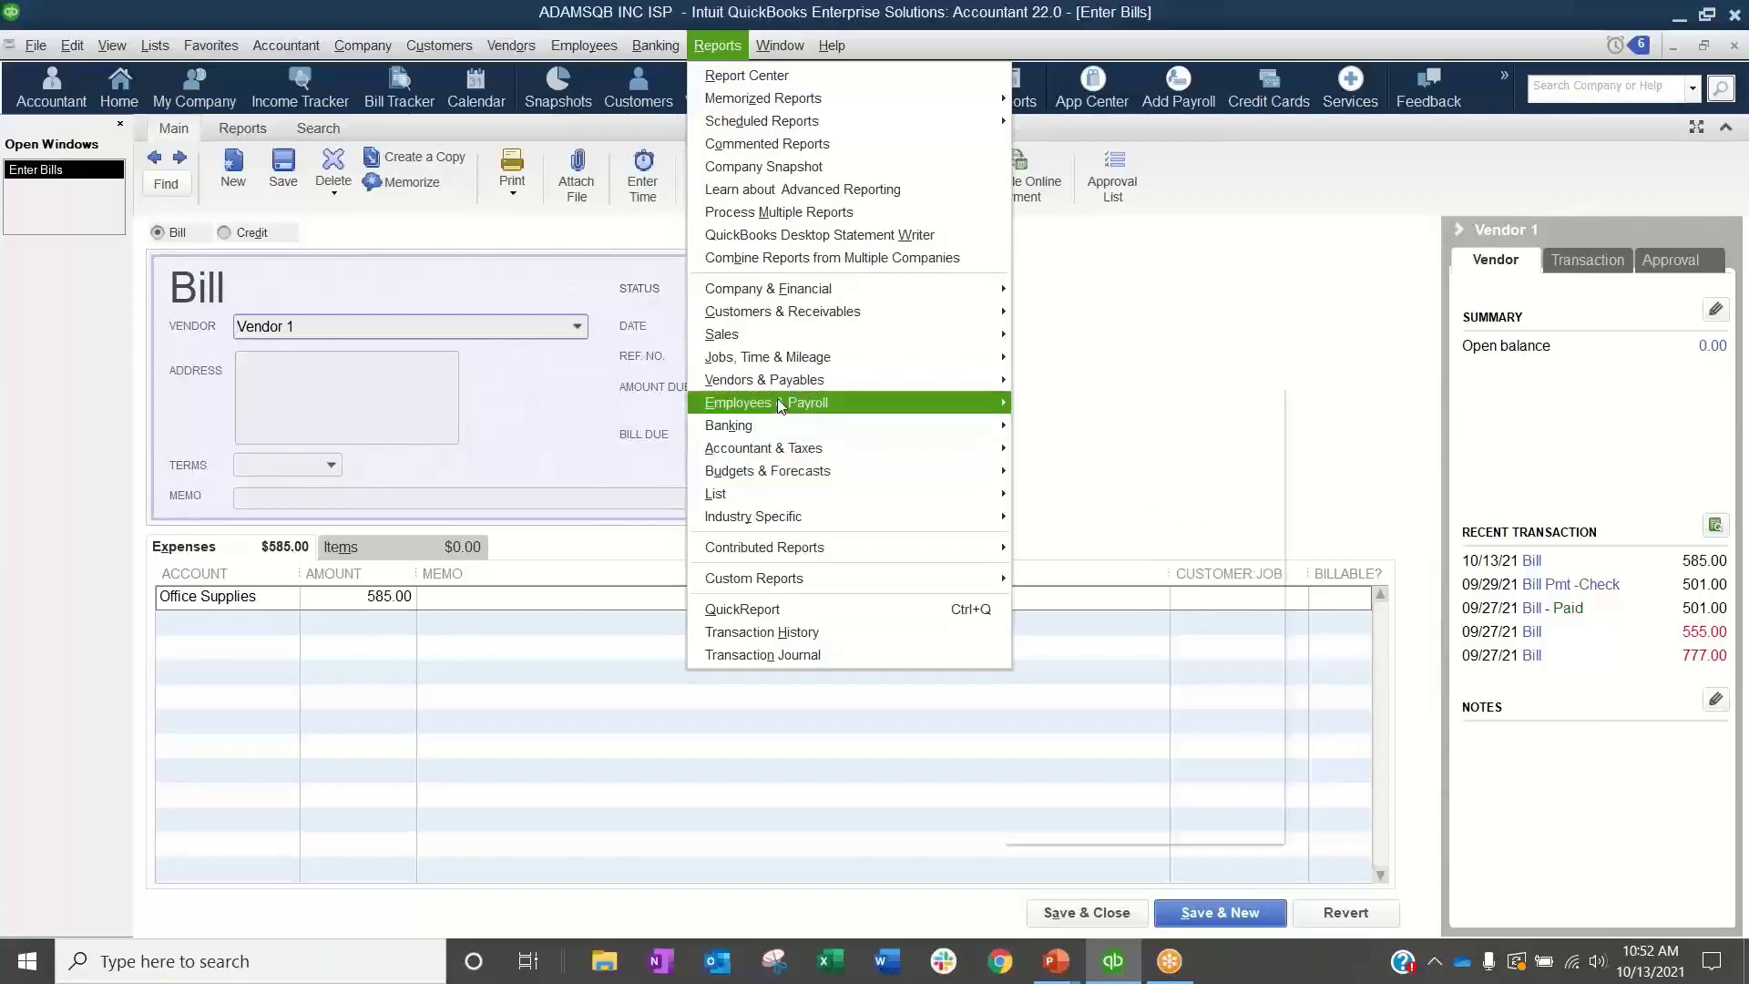
mouse_move(785, 390)
left_click(1013, 515)
left_click(935, 463)
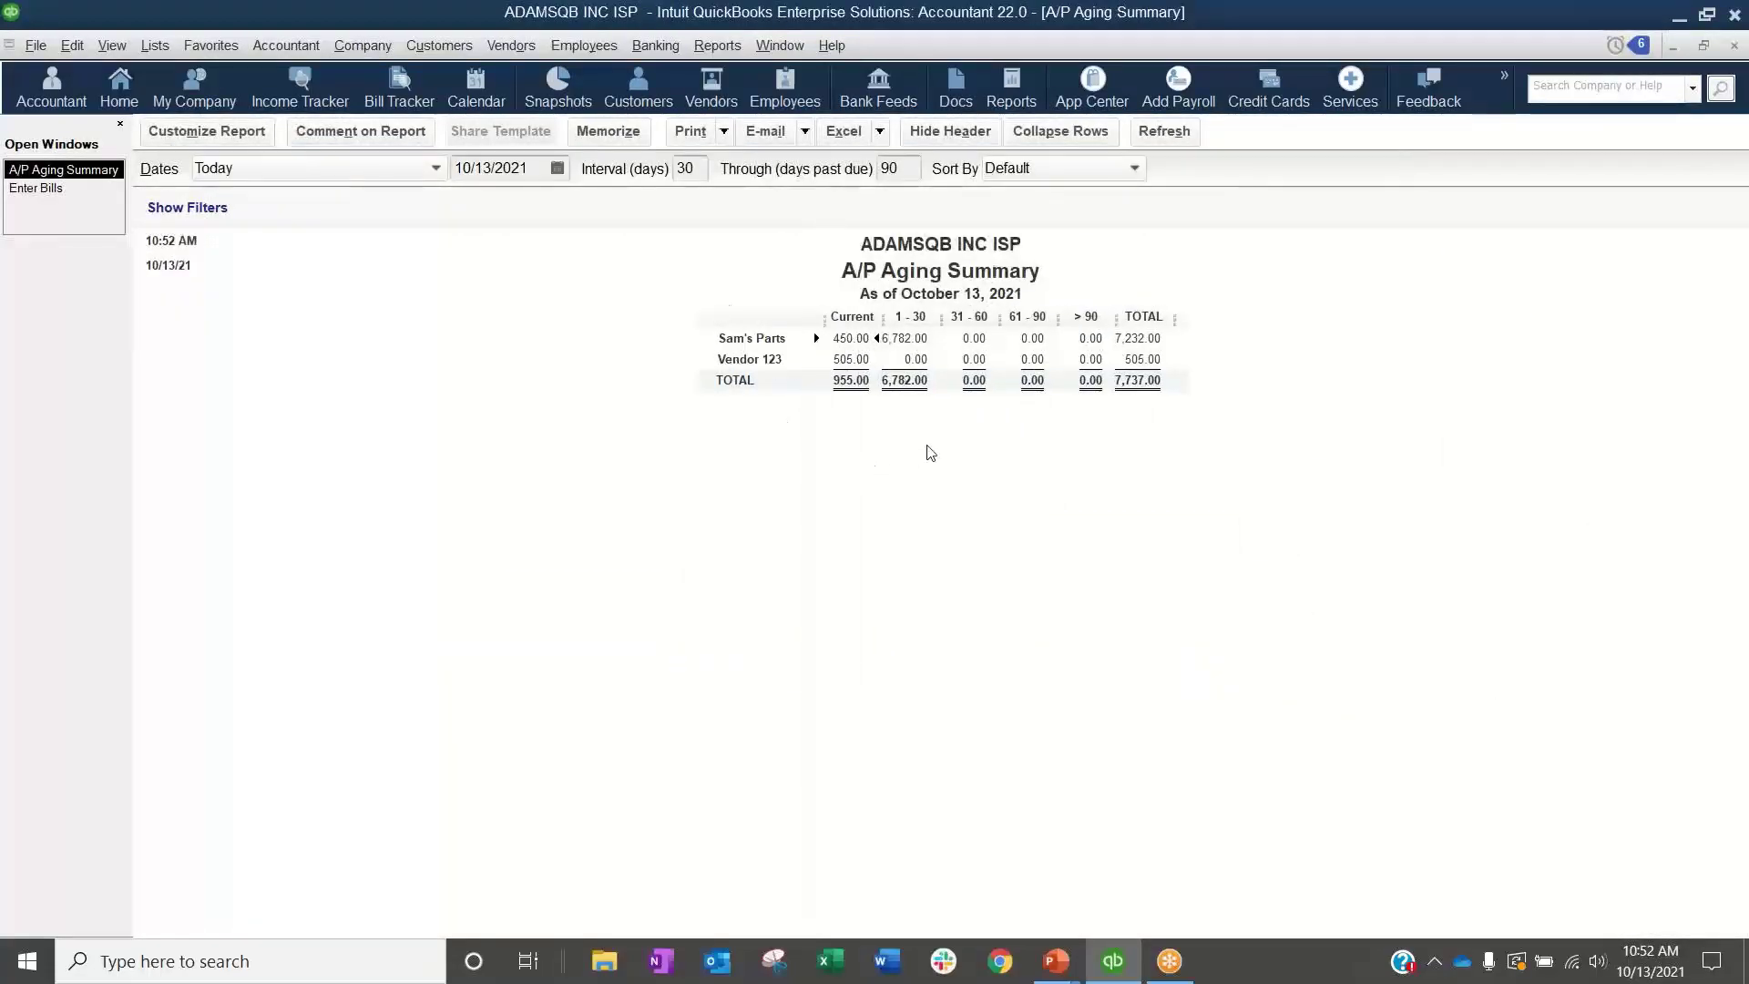
left_click(1734, 46)
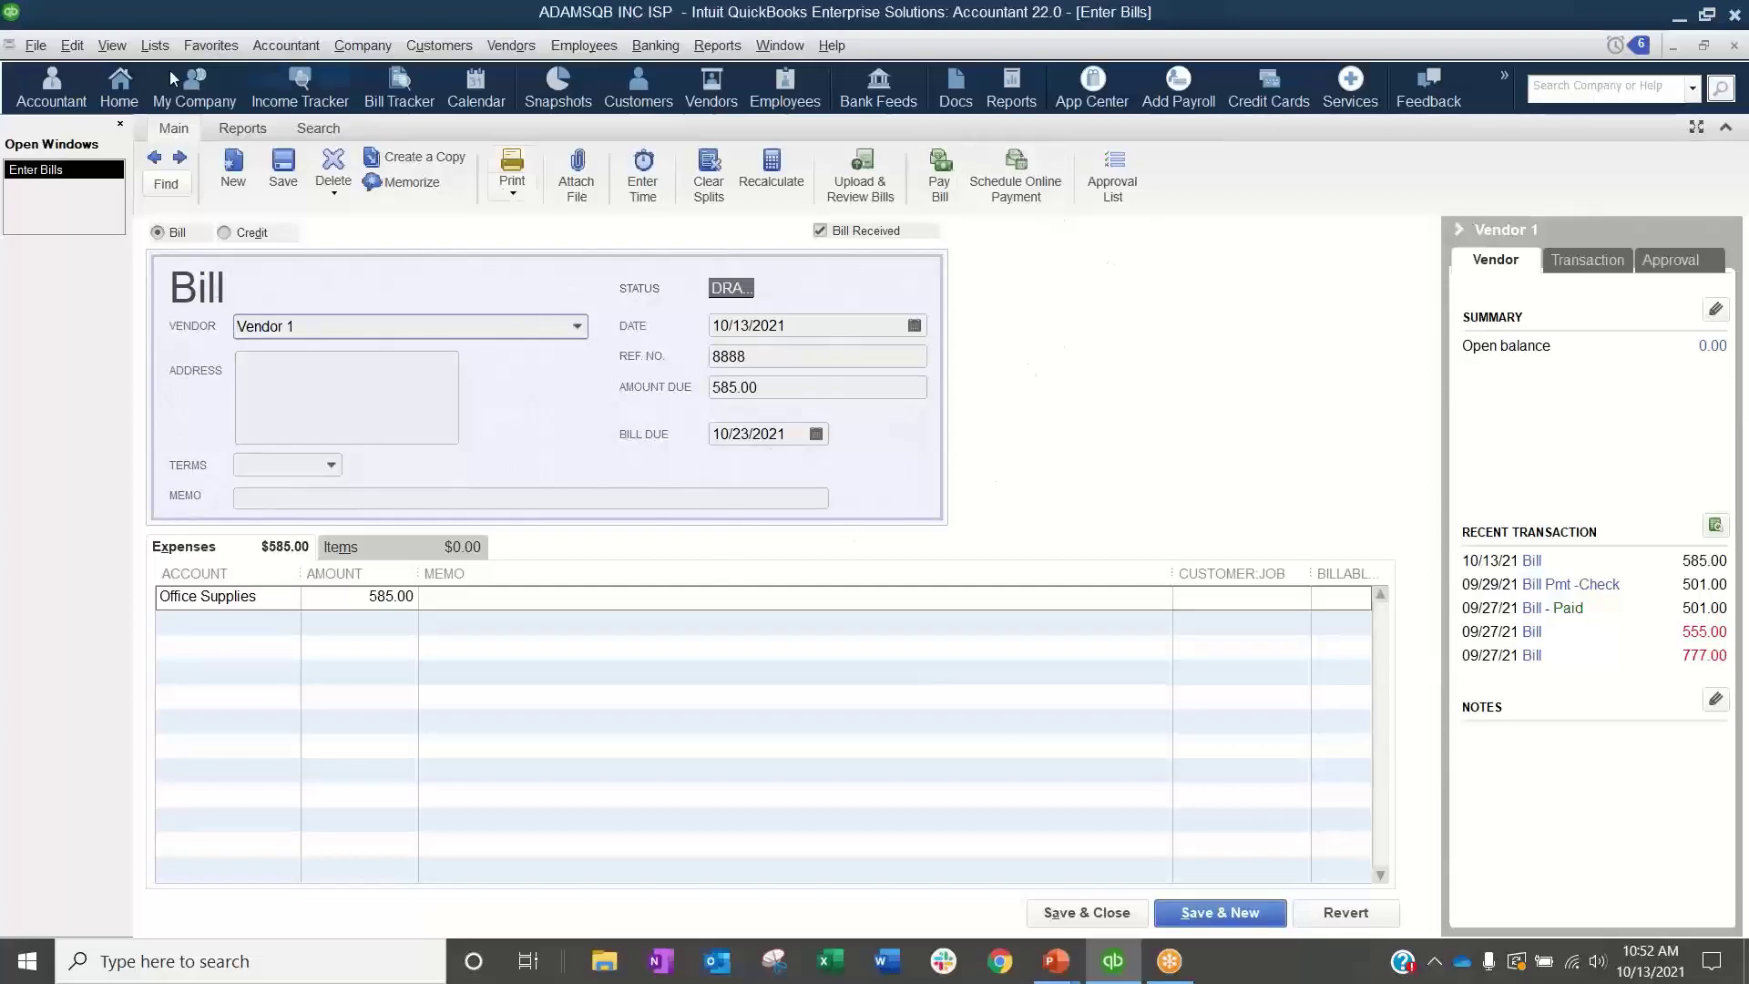
left_click(77, 45)
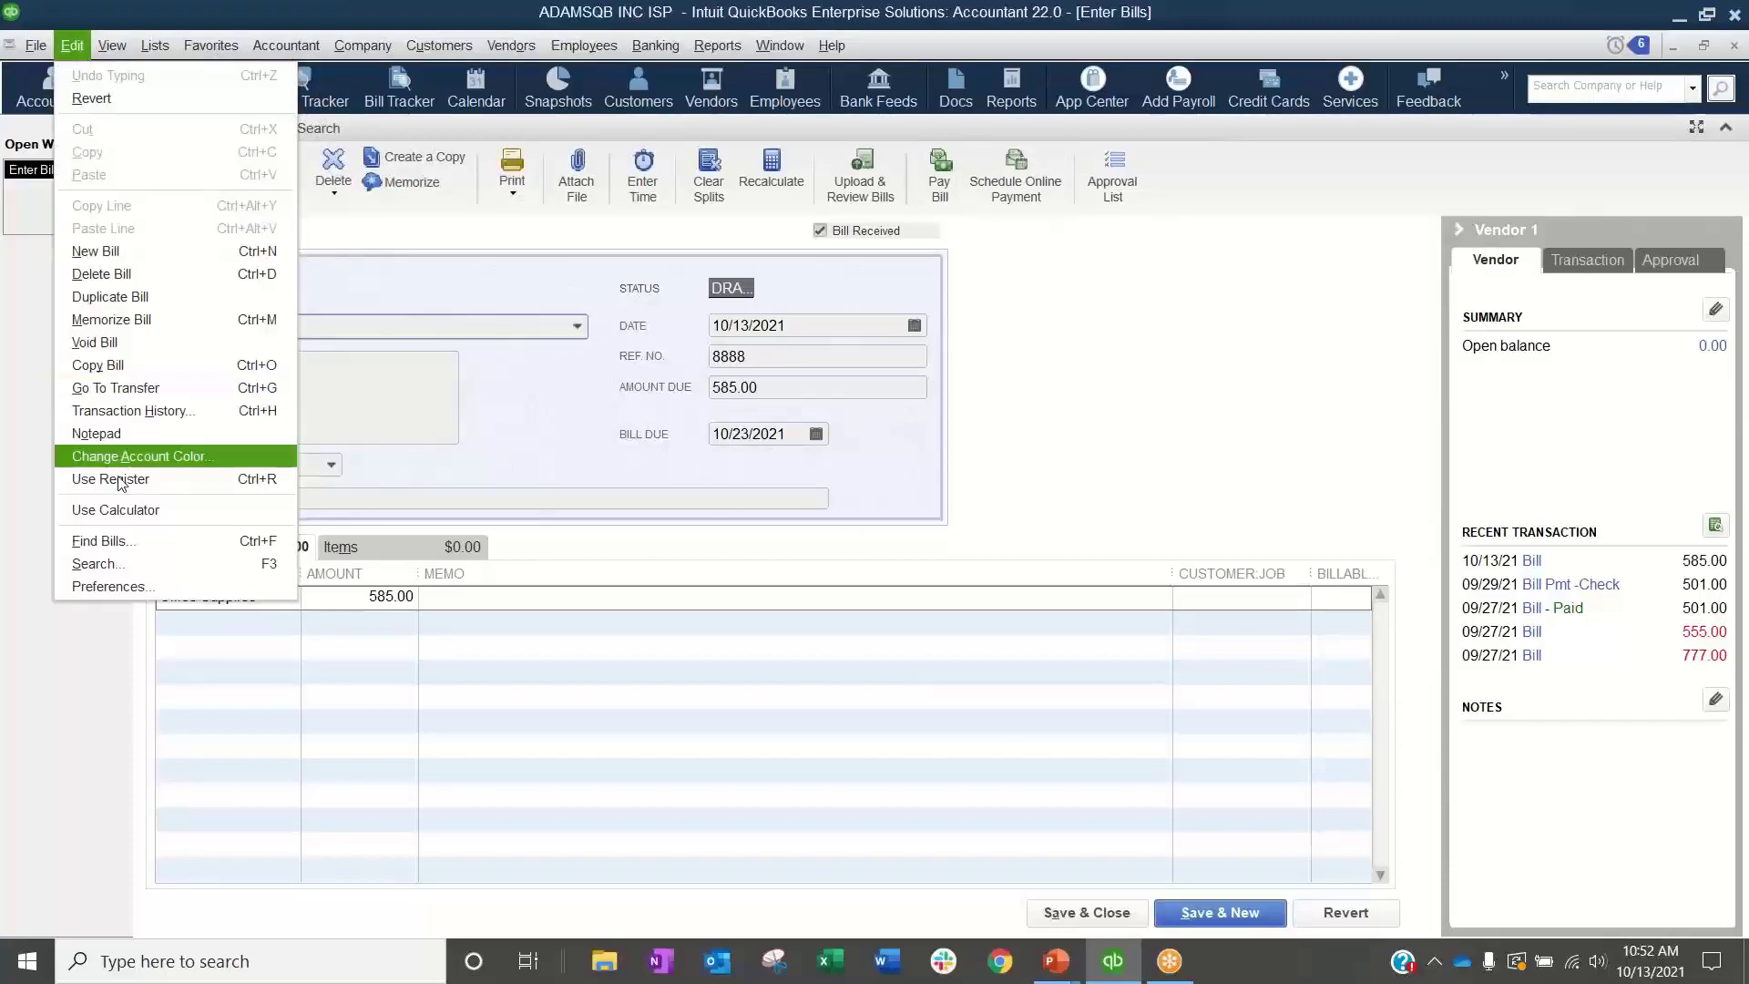
left_click(1197, 391)
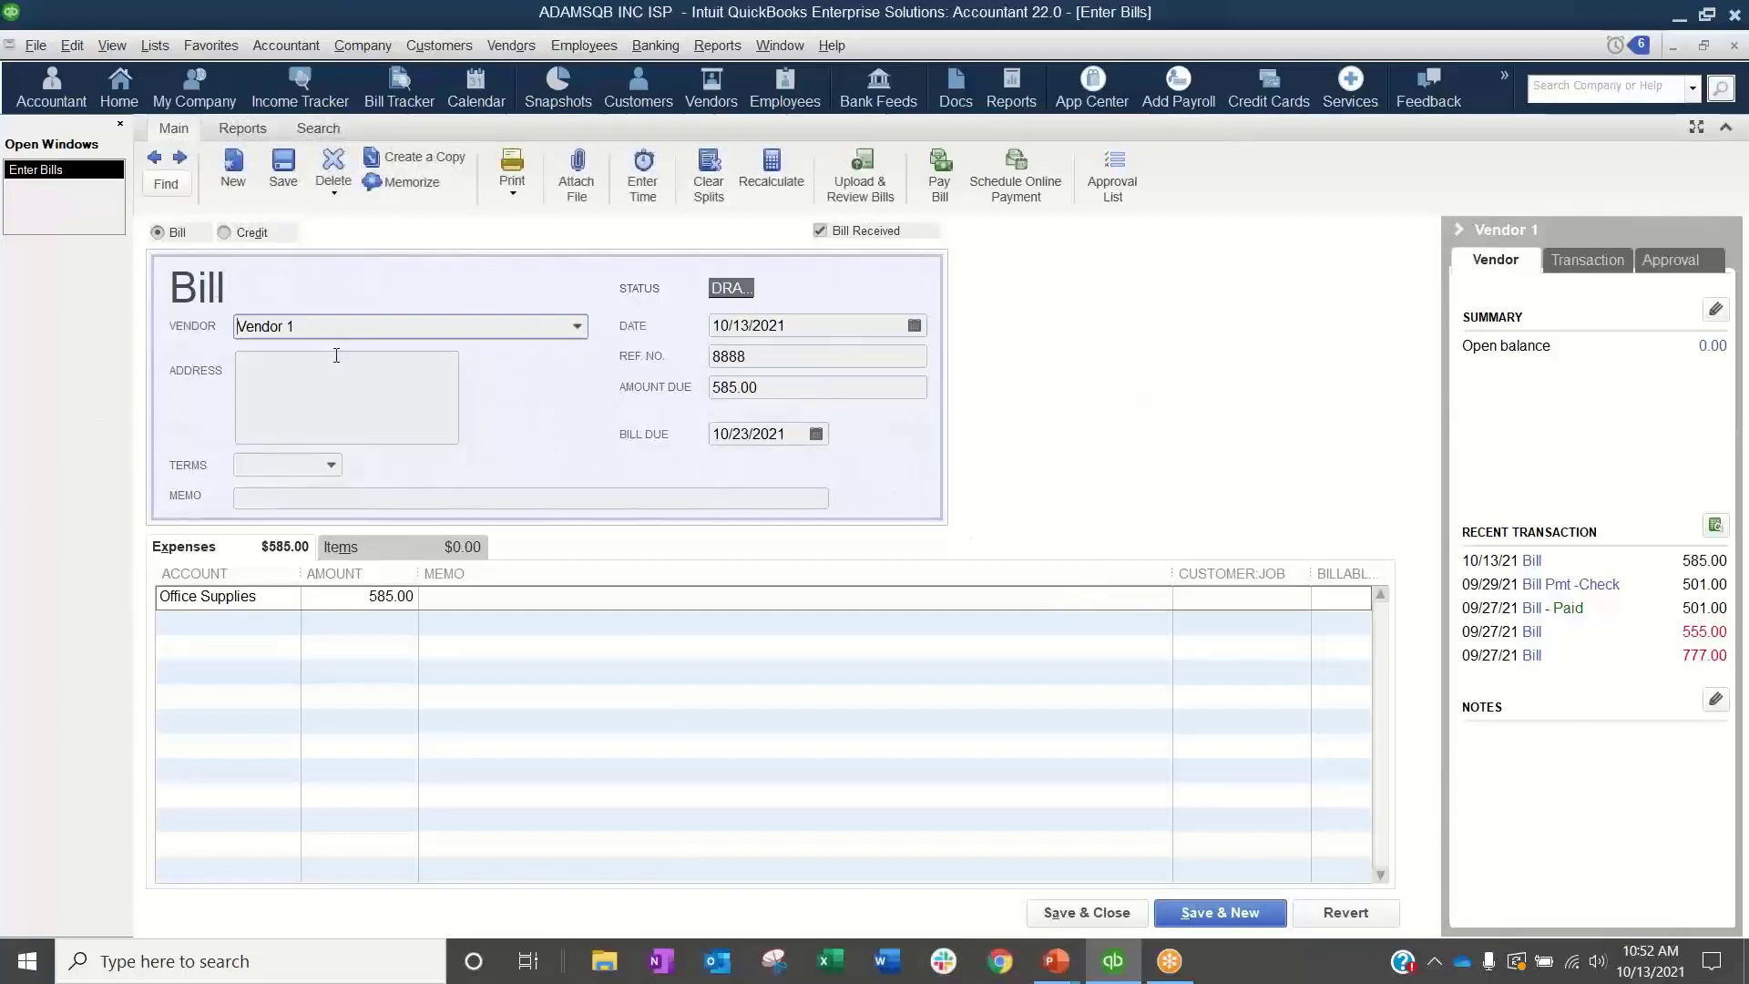
Step: Set the draft bill's memo to Final and assign its Office Supplies line to Best Job Ever:Job 1 as non-billable
left_click(471, 508)
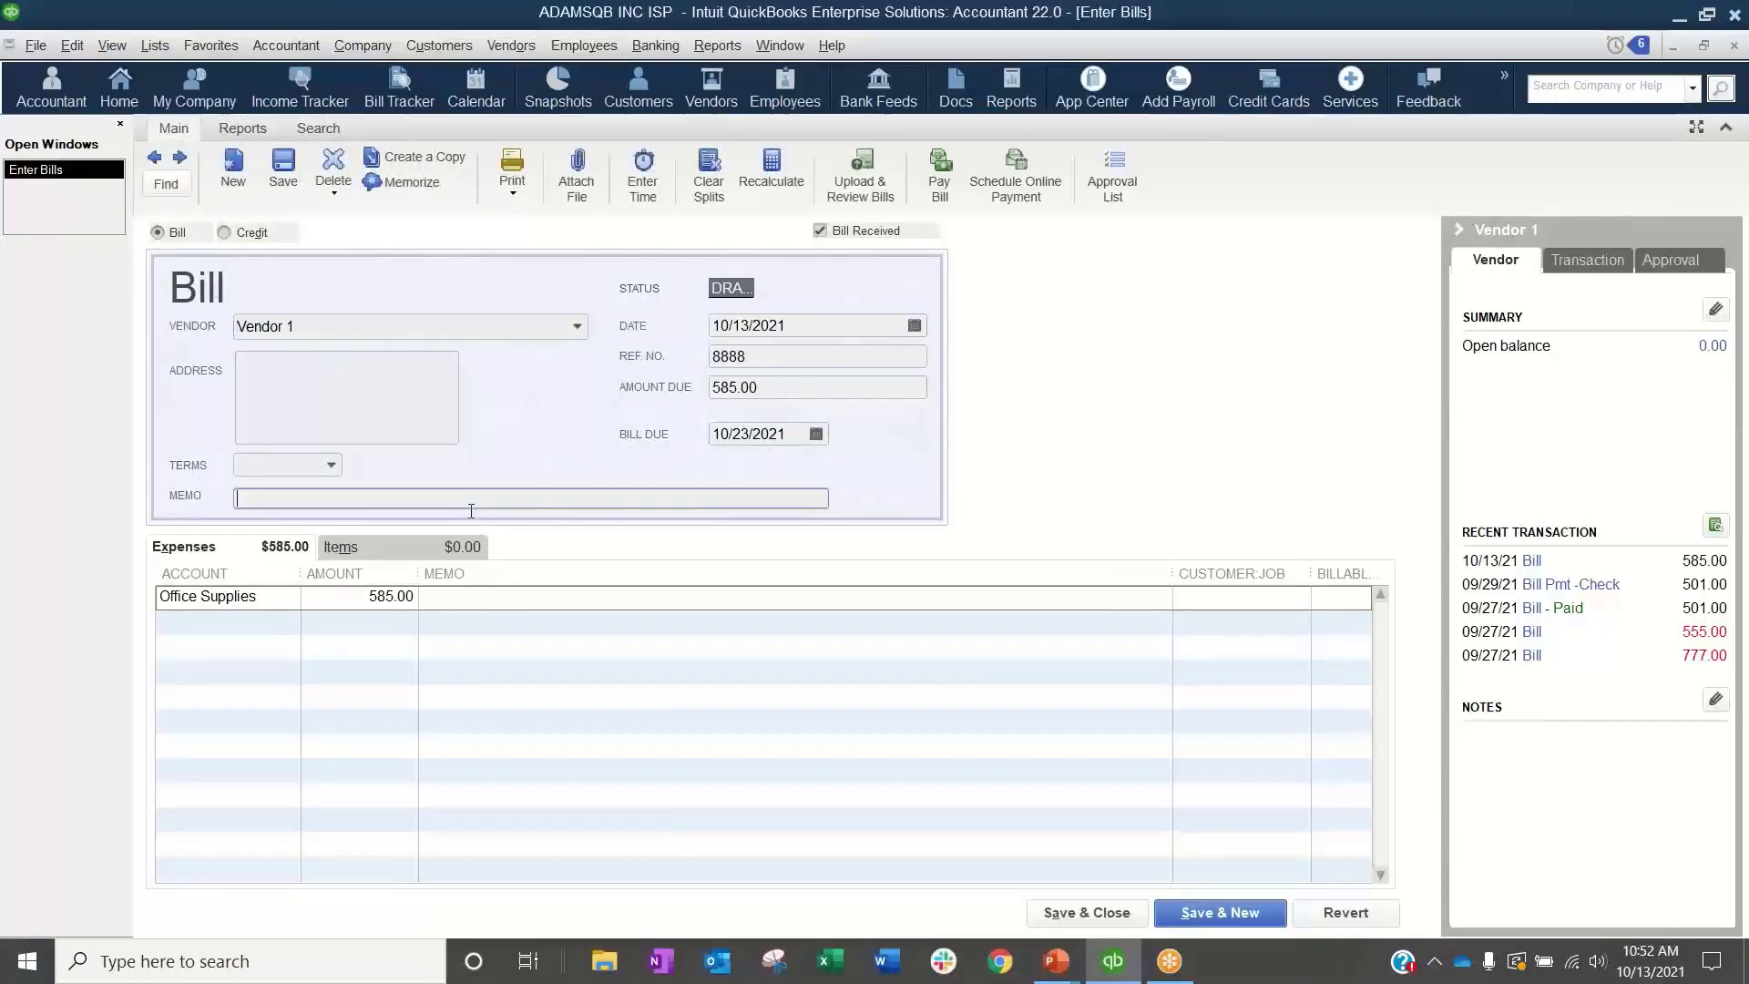
type("Final")
key("Tab")
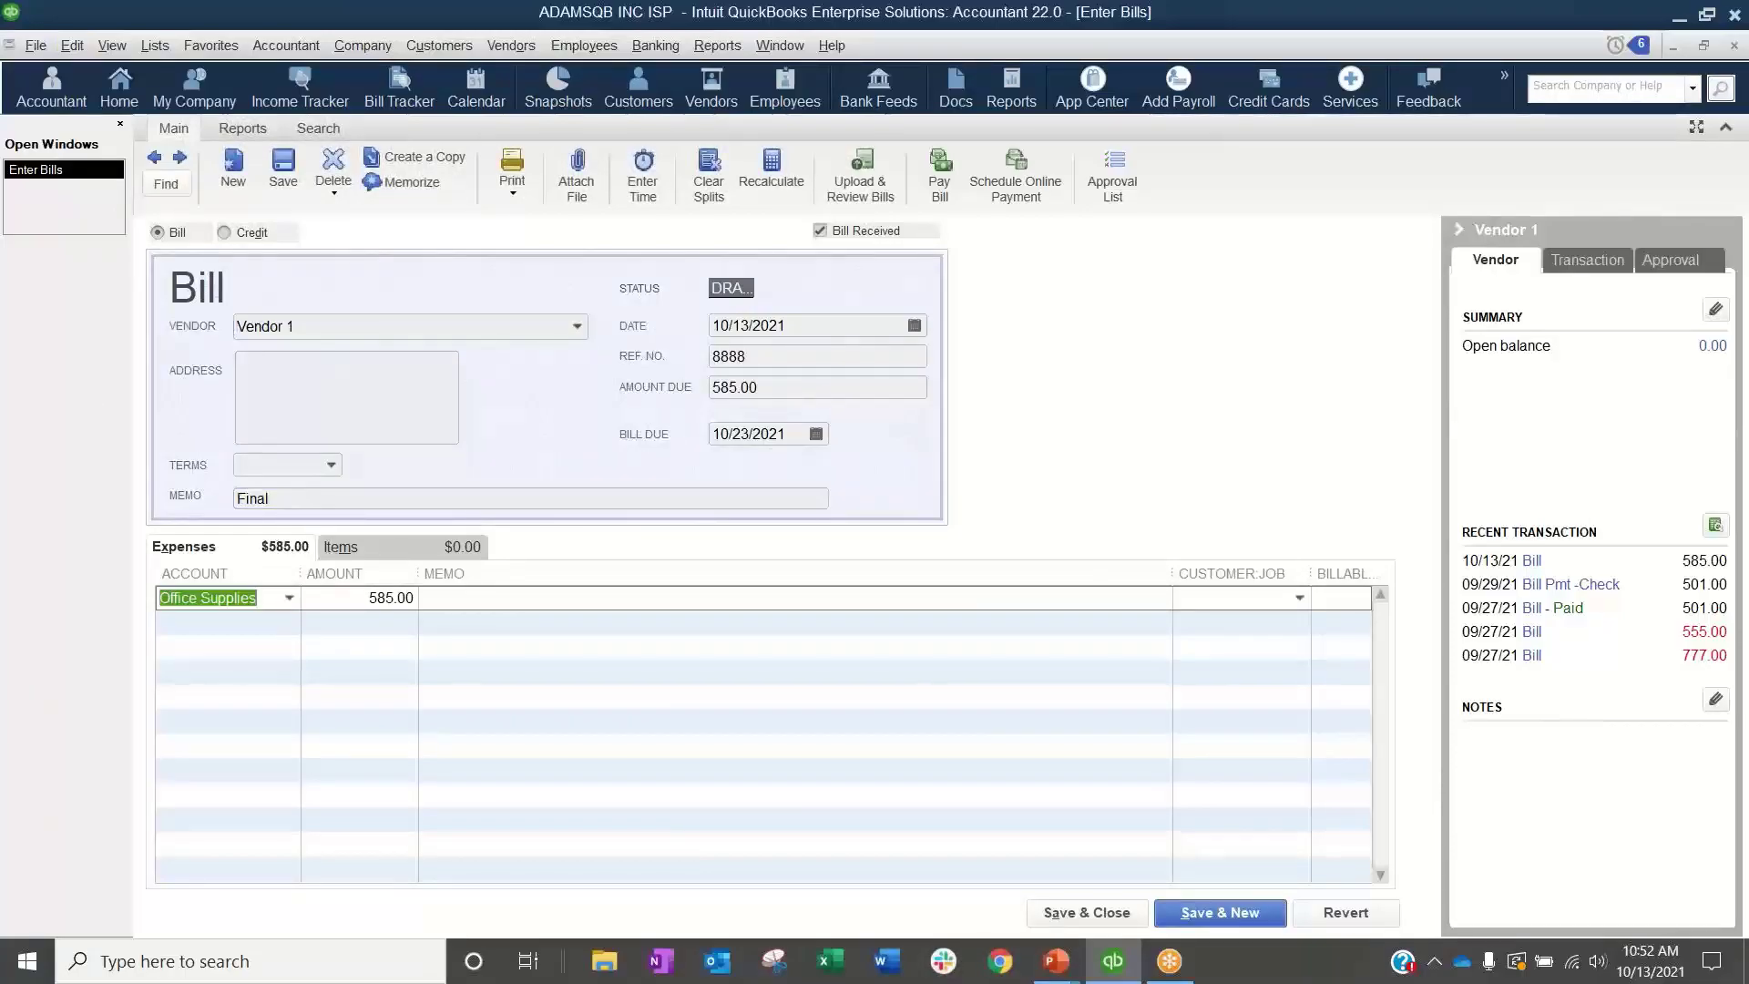
left_click_drag(1159, 577, 1008, 576)
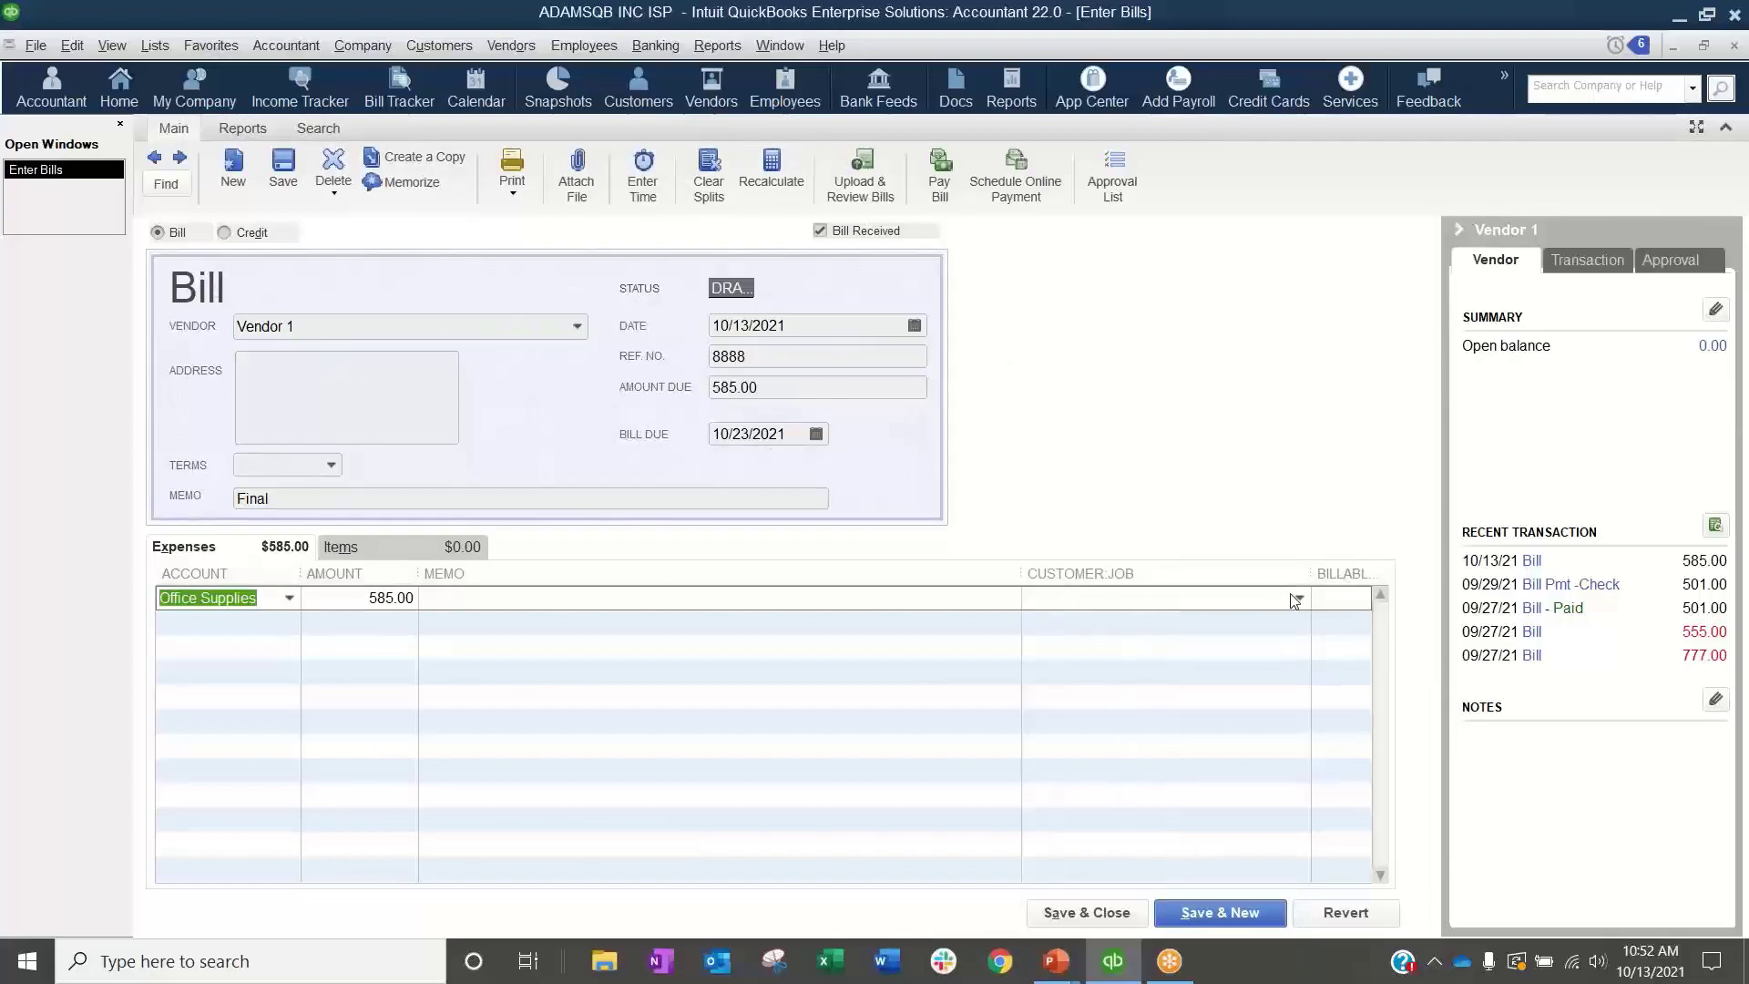
left_click(1300, 597)
left_click(1084, 693)
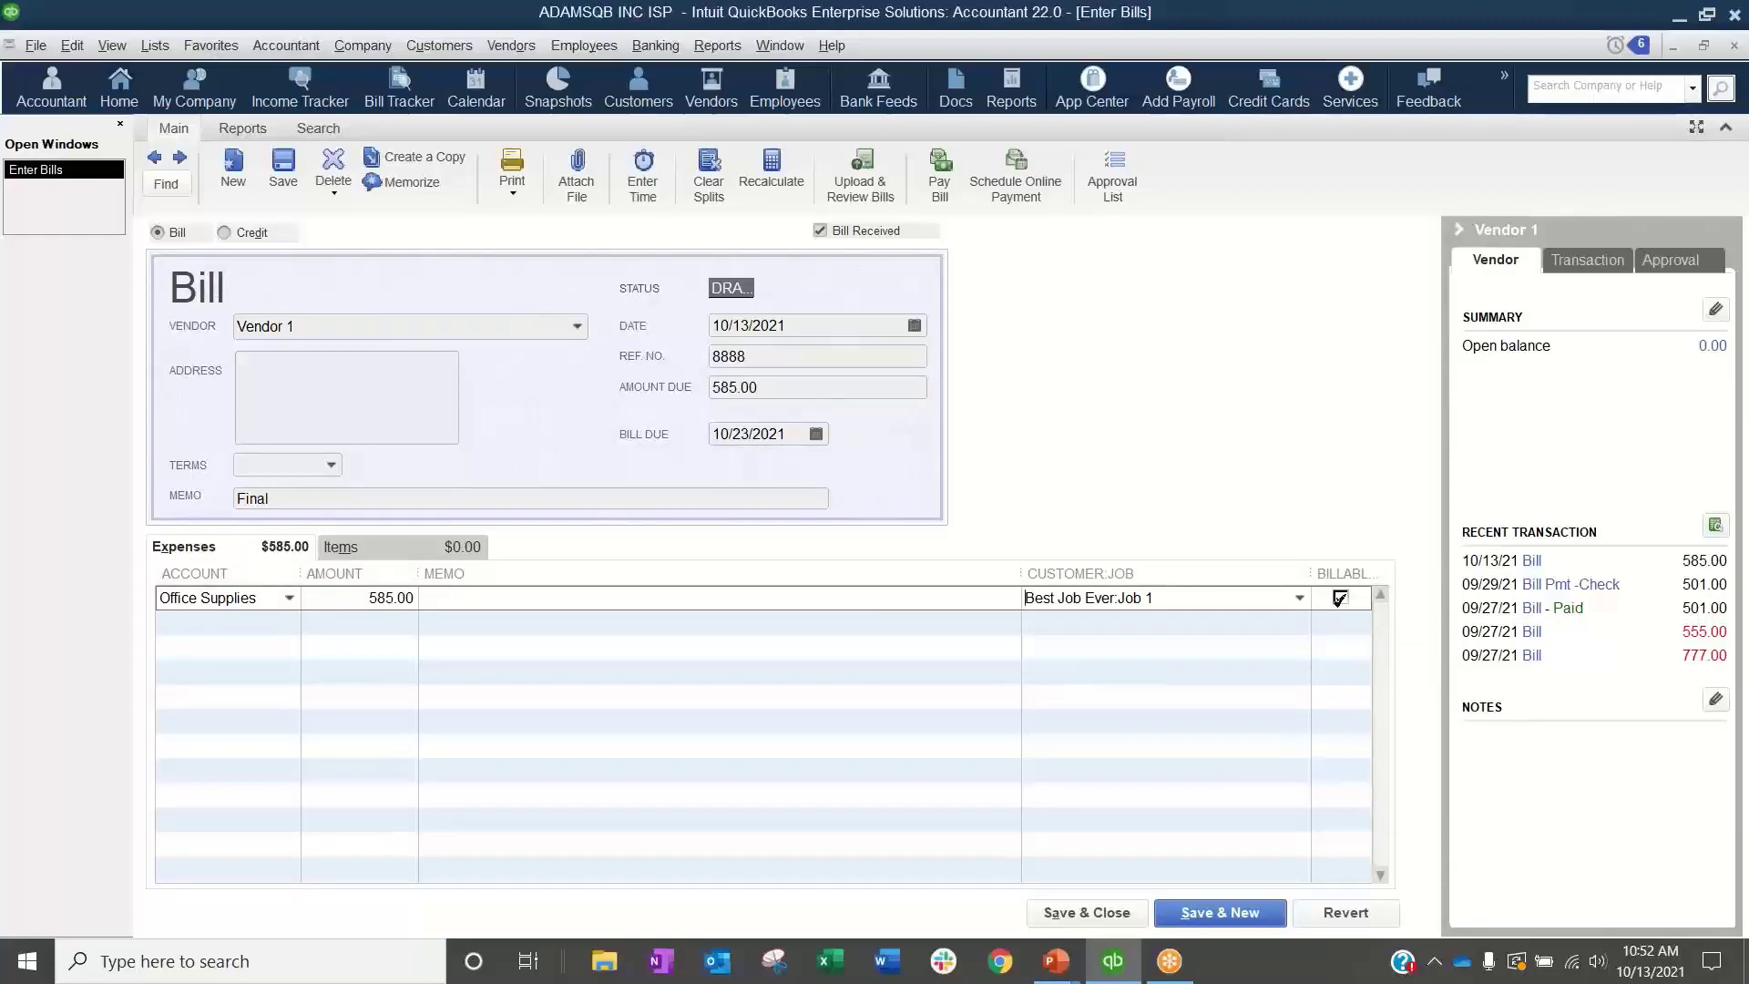
left_click(1340, 598)
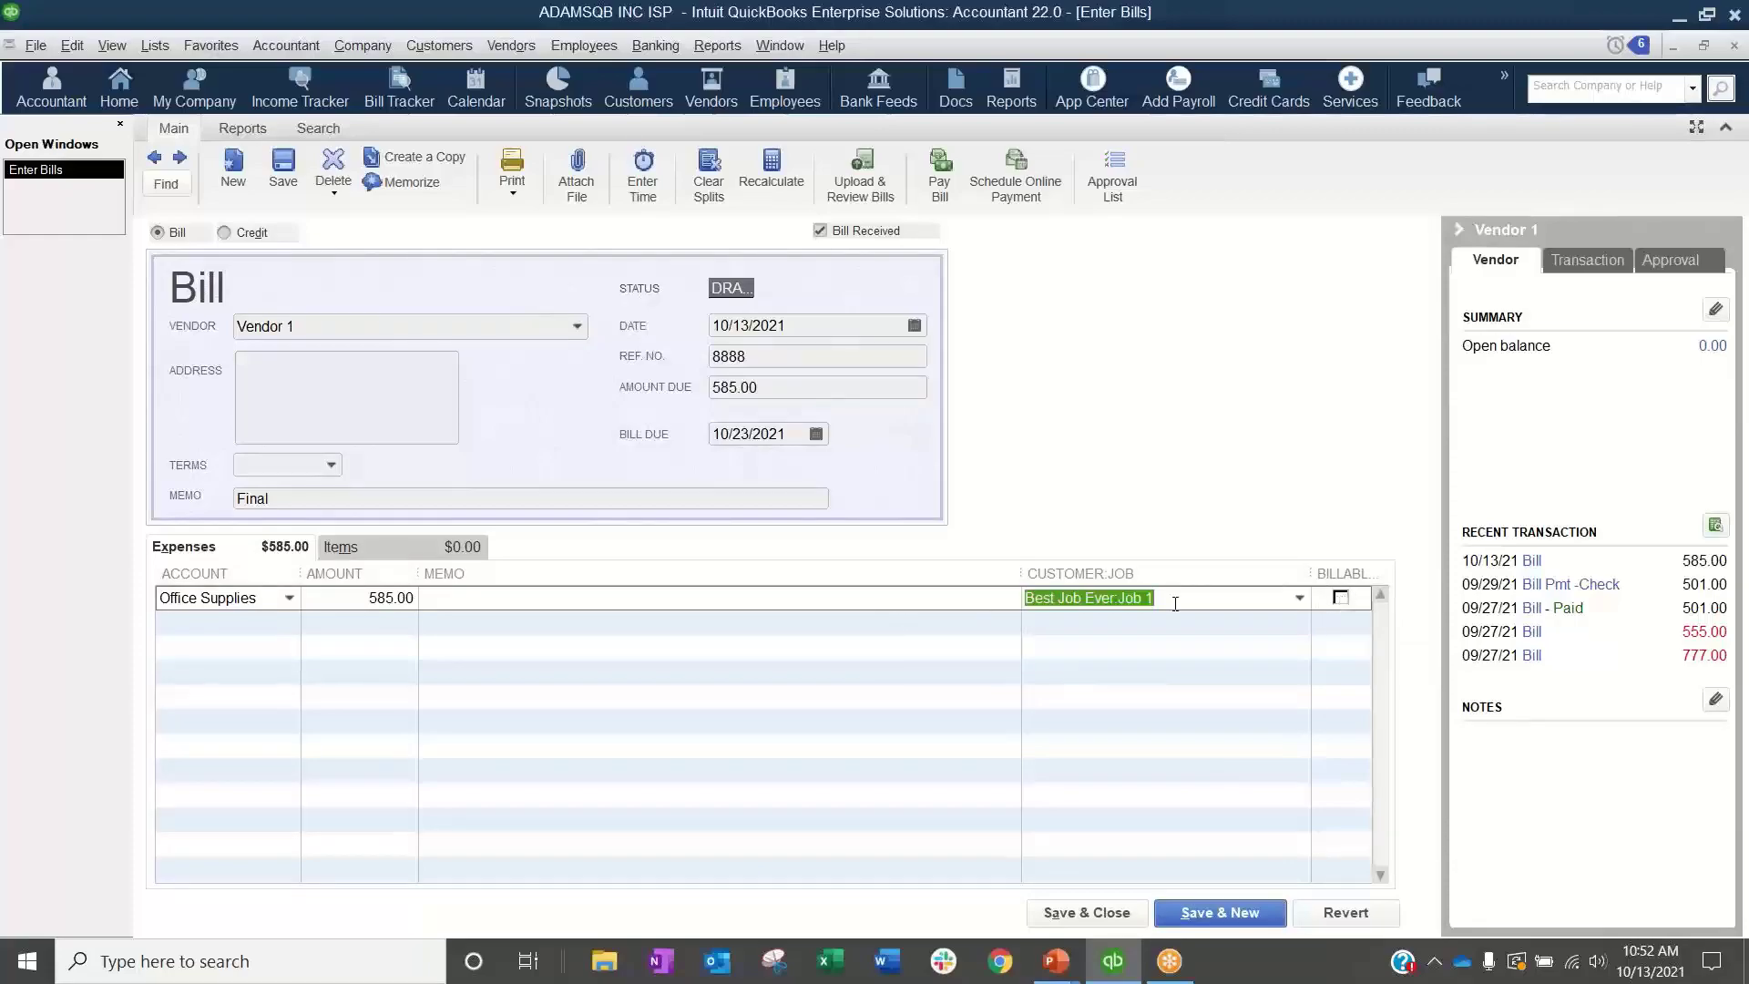
Step: Save the changes to bill 8888 and send it for approval
left_click(283, 185)
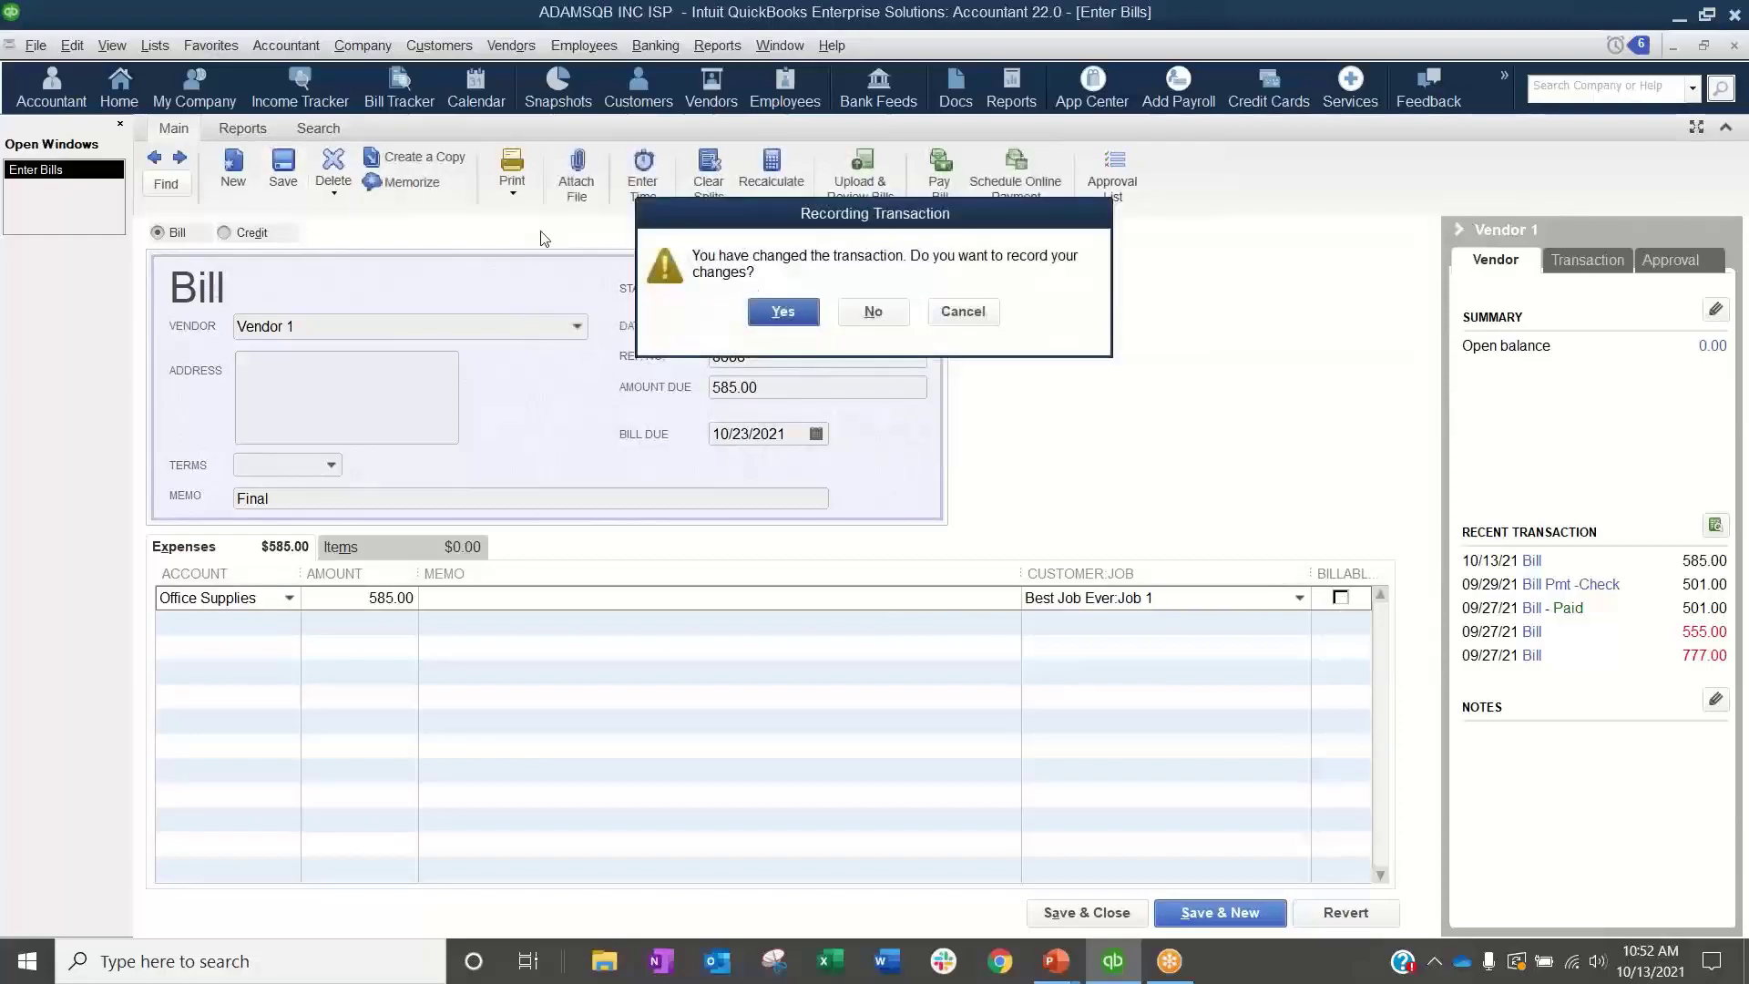
left_click(782, 313)
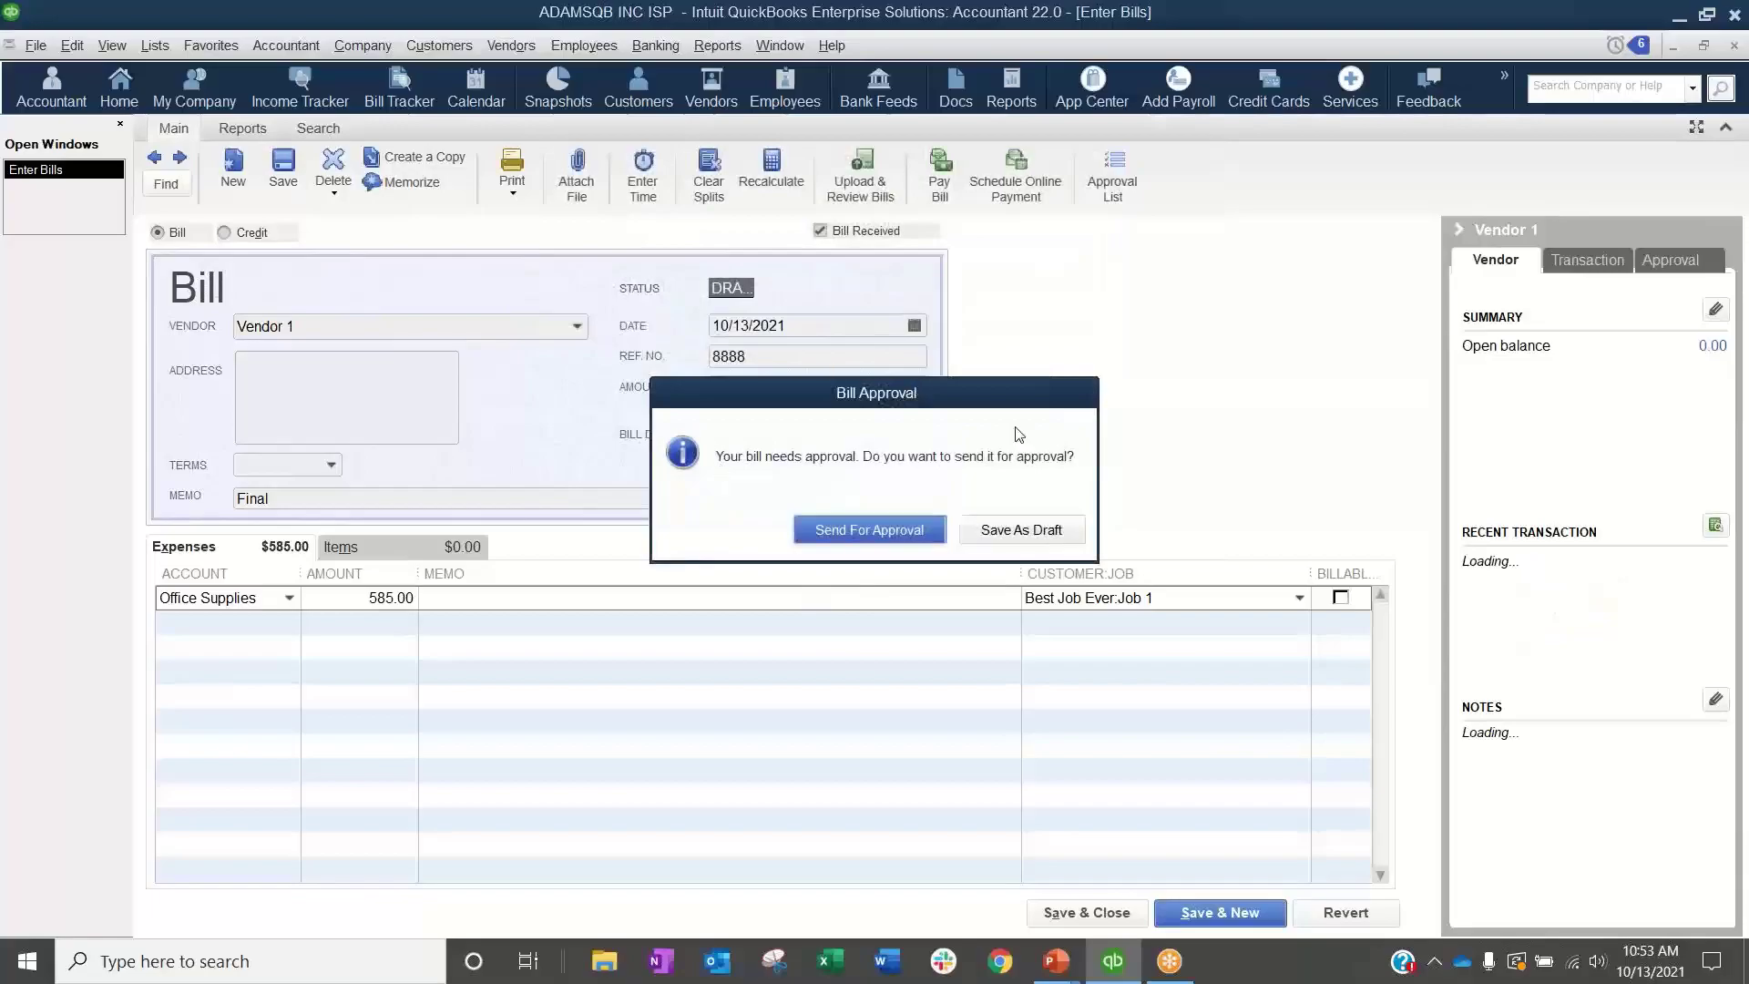
left_click(911, 543)
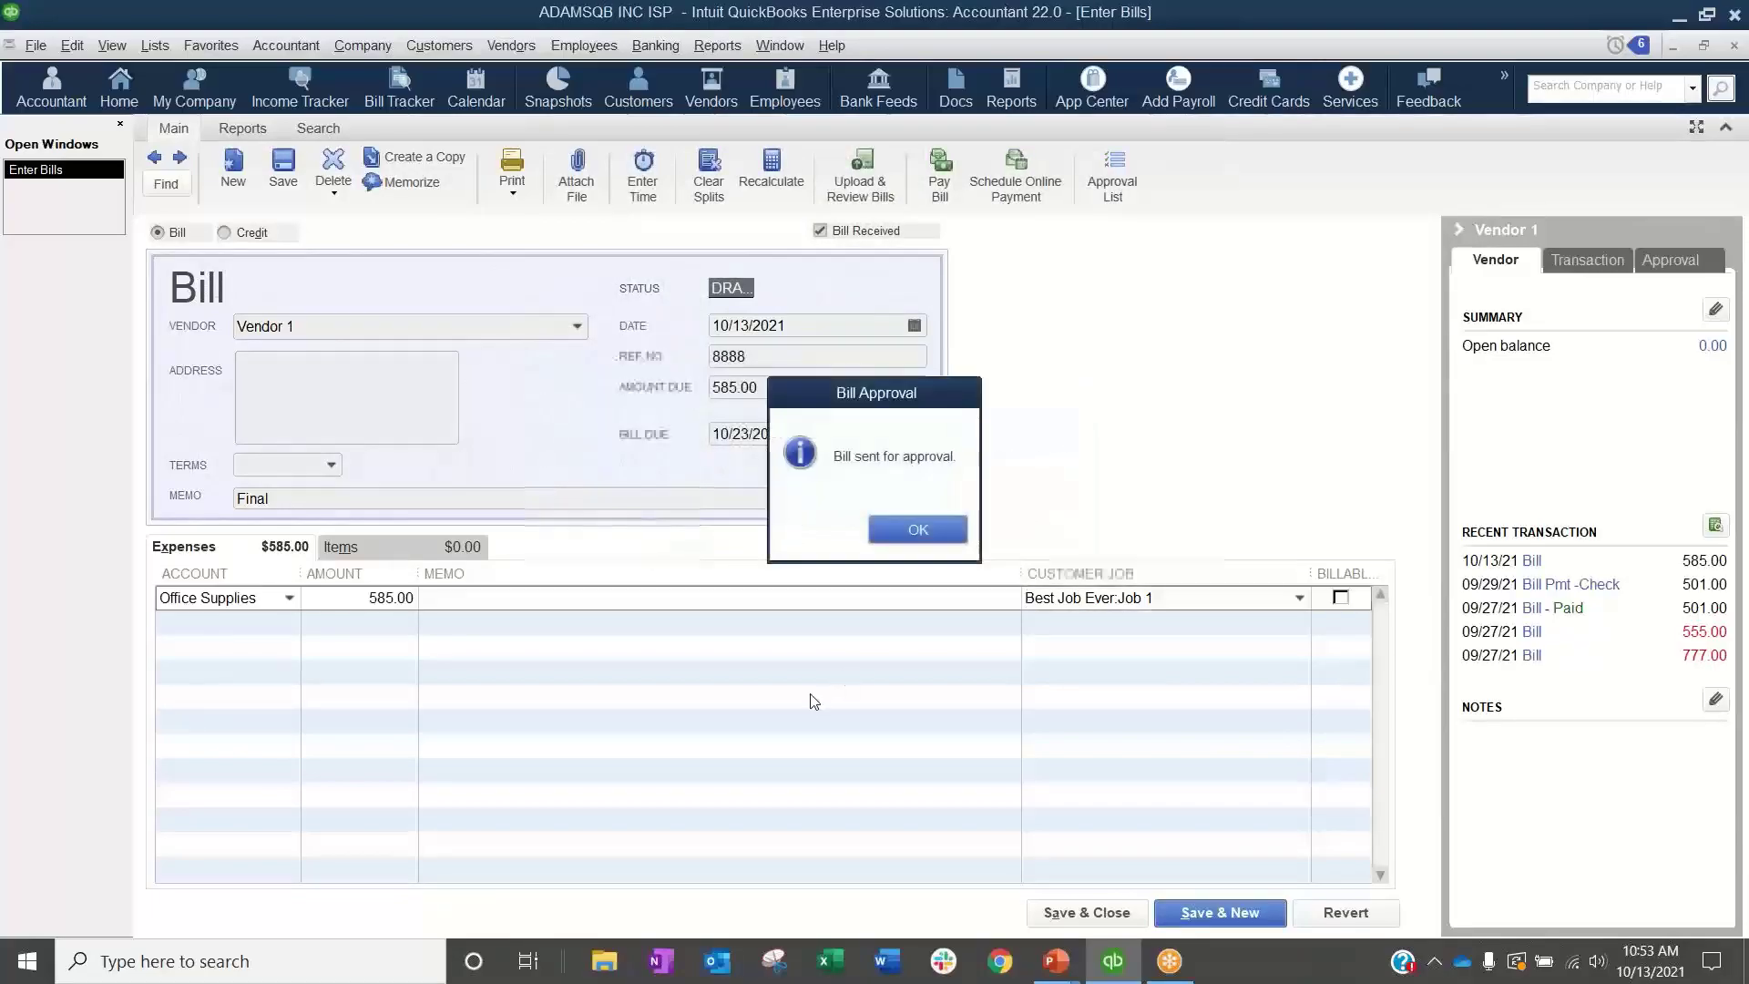
left_click(918, 529)
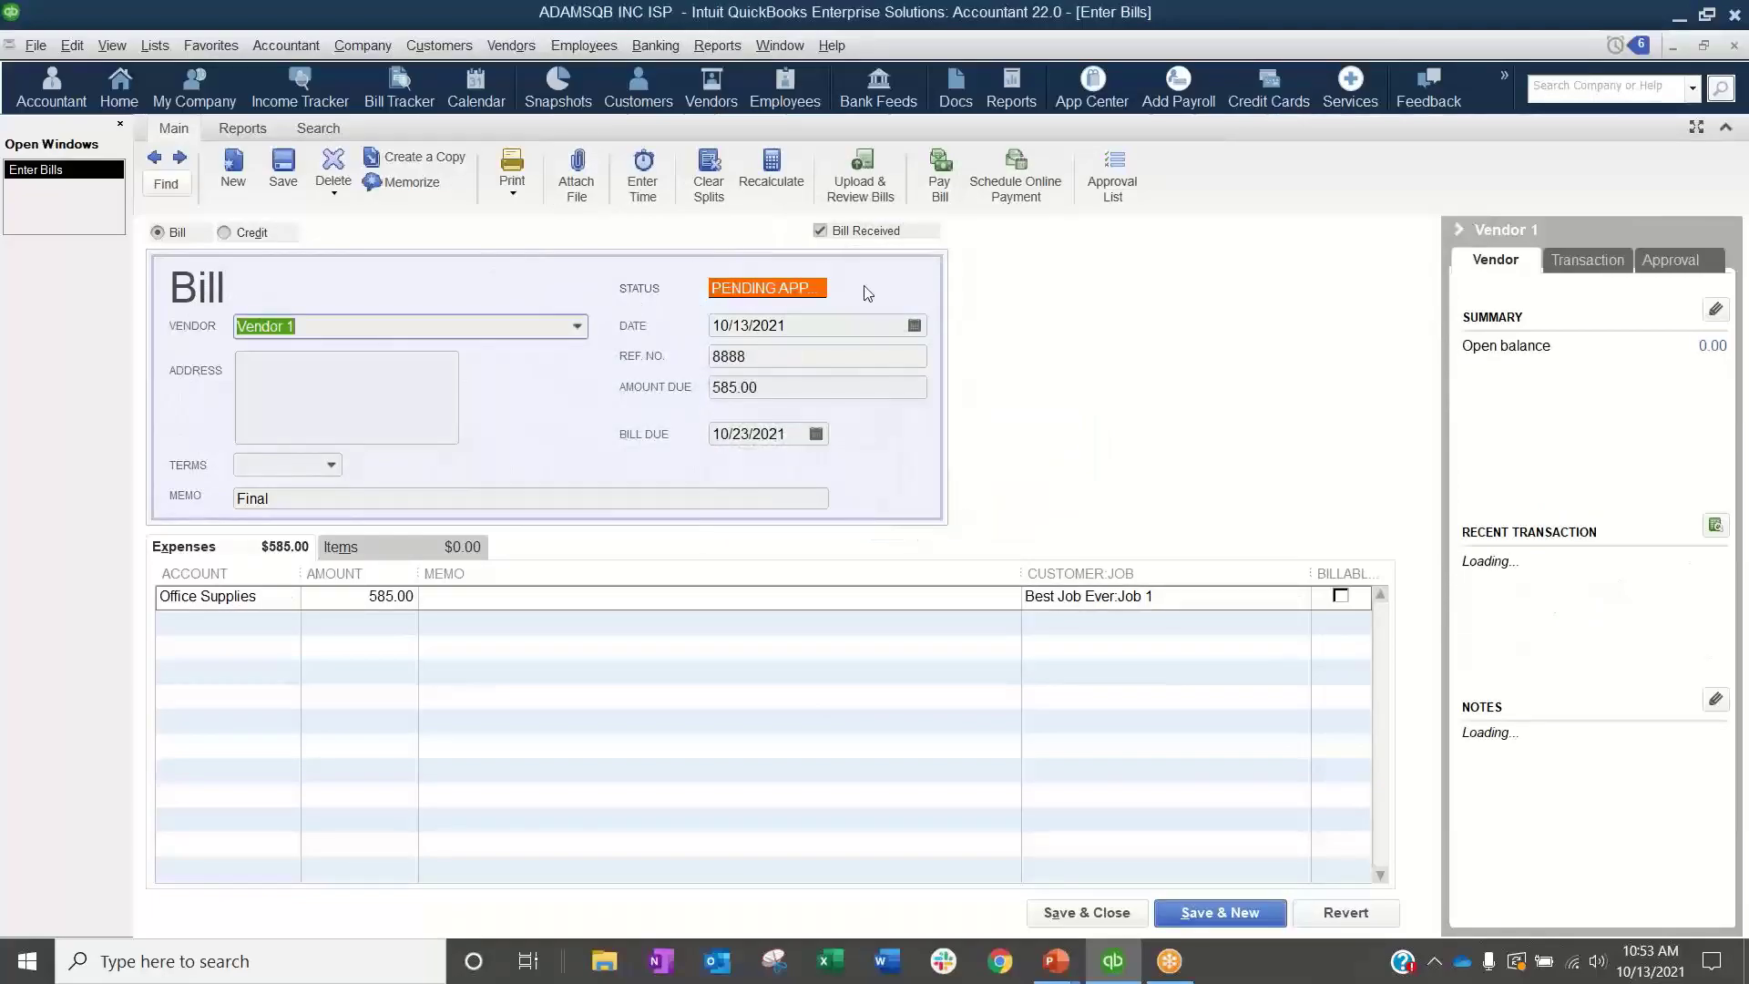
Step: Check the A/P Aging Summary report for the Vendor 1 bill pending approval, and close the report
left_click(716, 46)
mouse_move(768, 380)
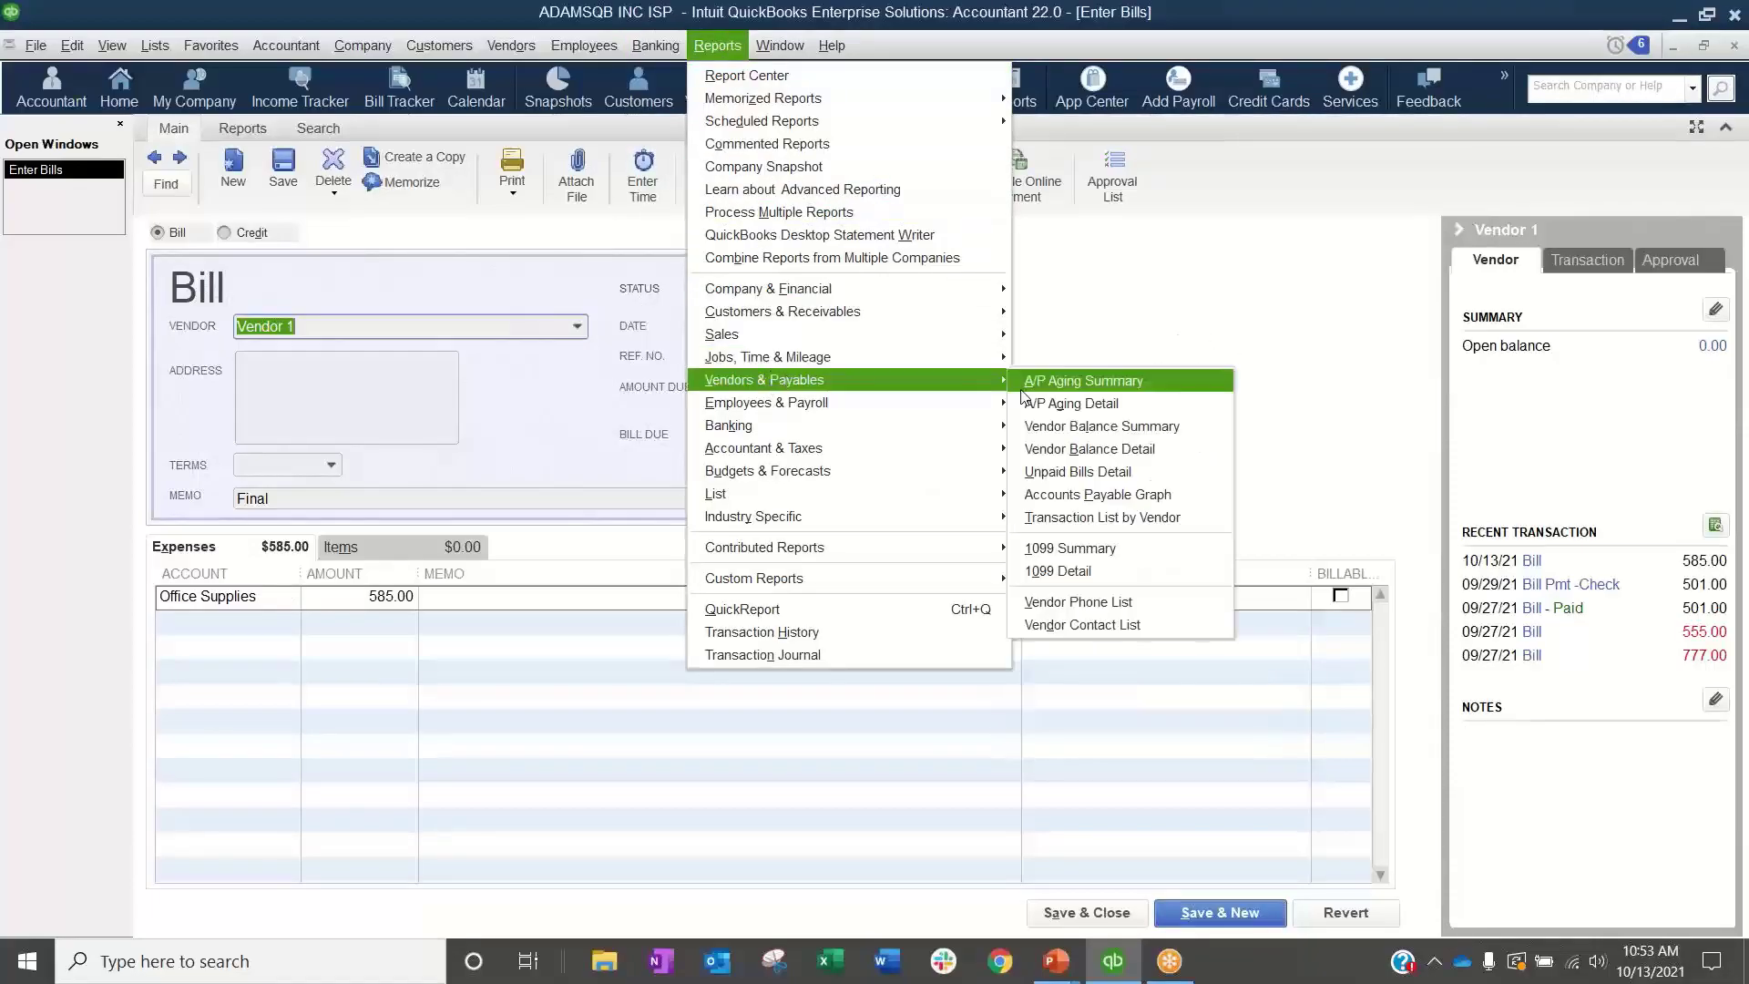
left_click(1083, 380)
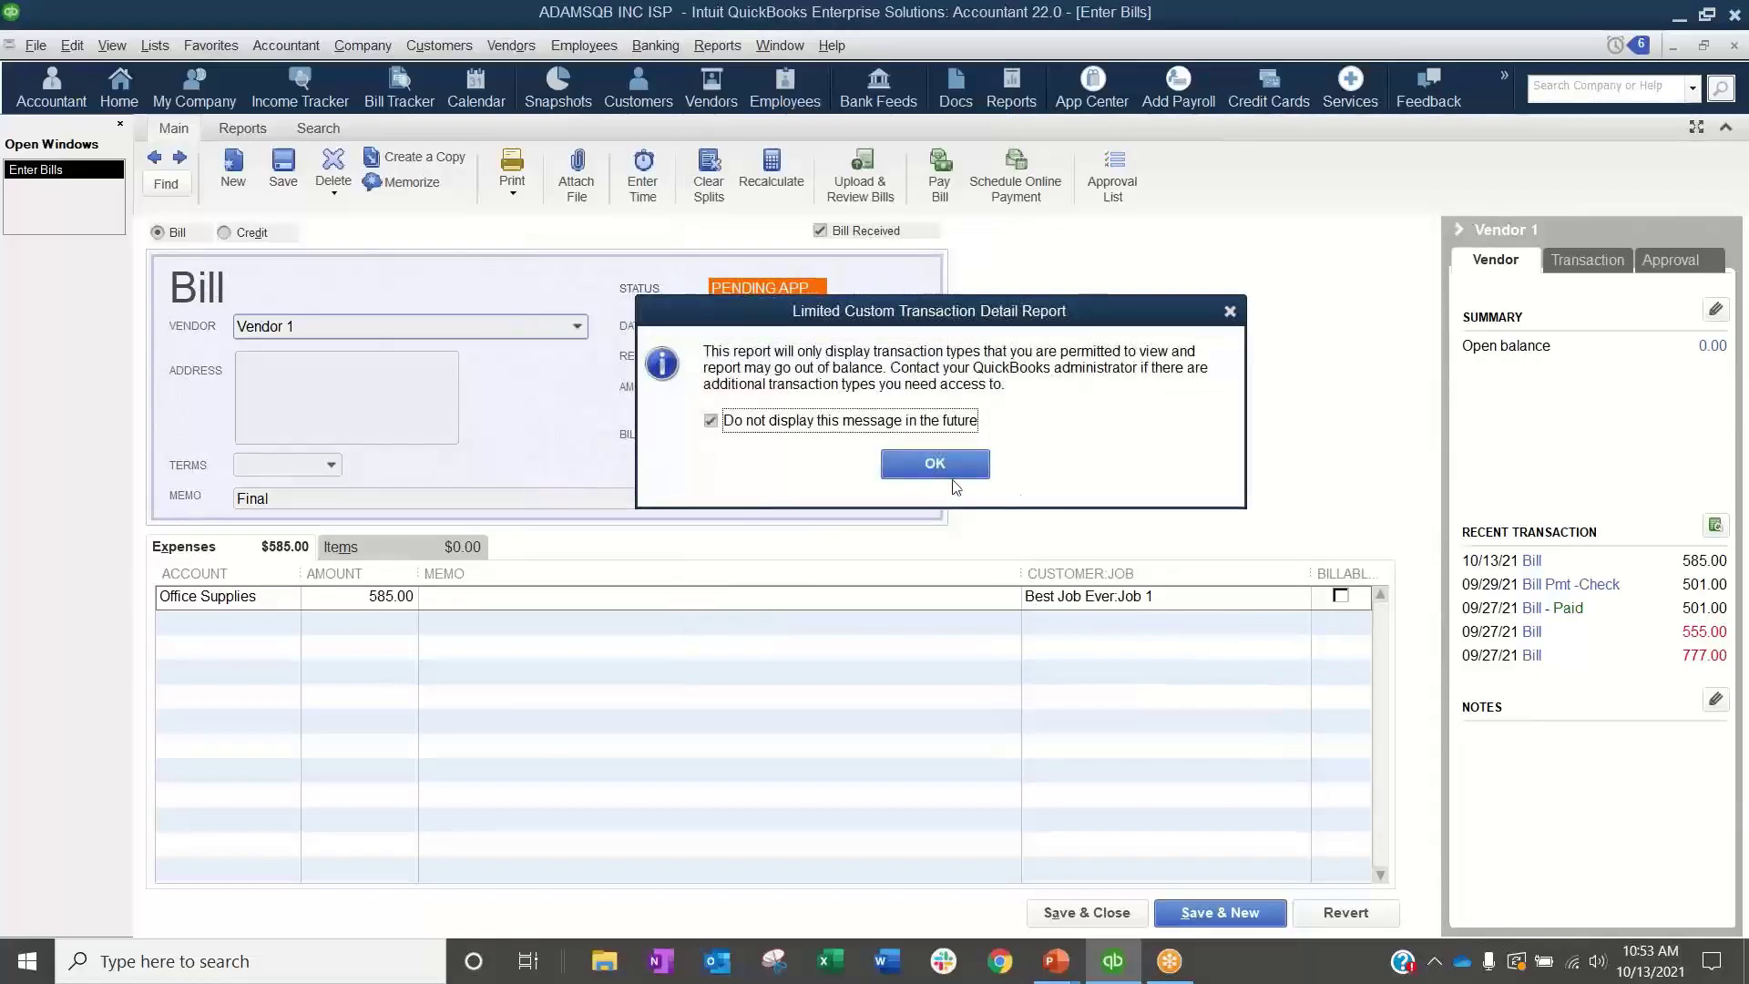
left_click(947, 470)
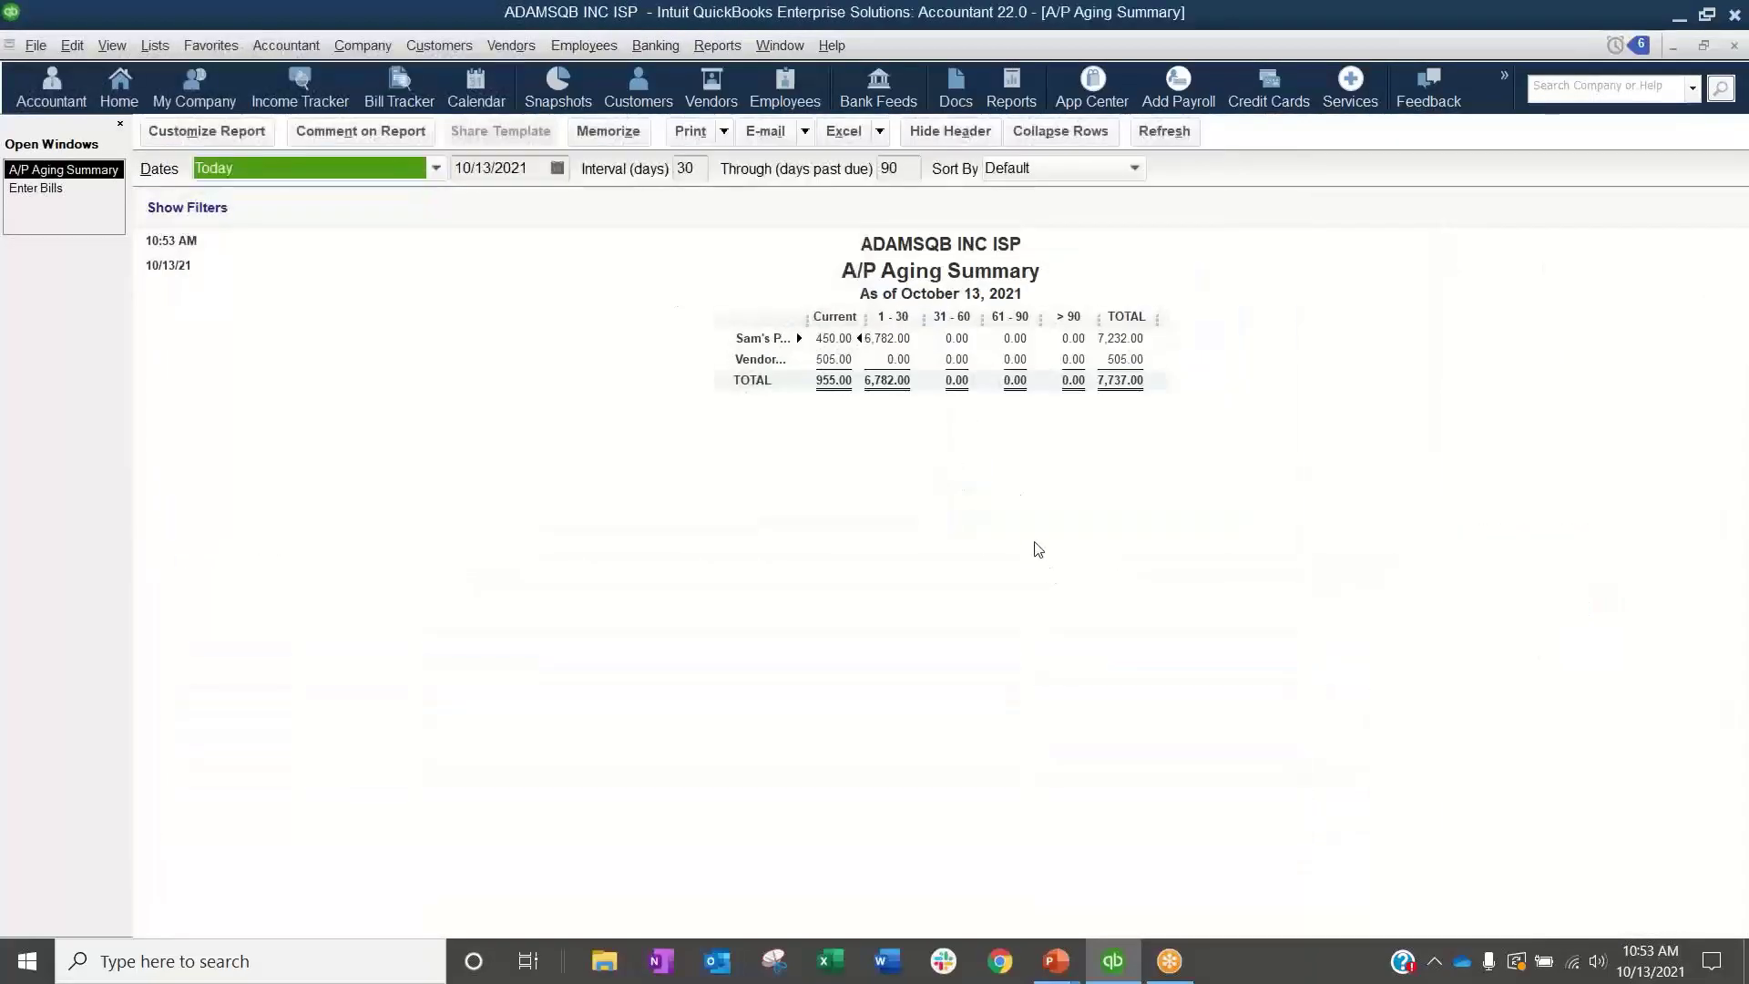
left_click(1732, 47)
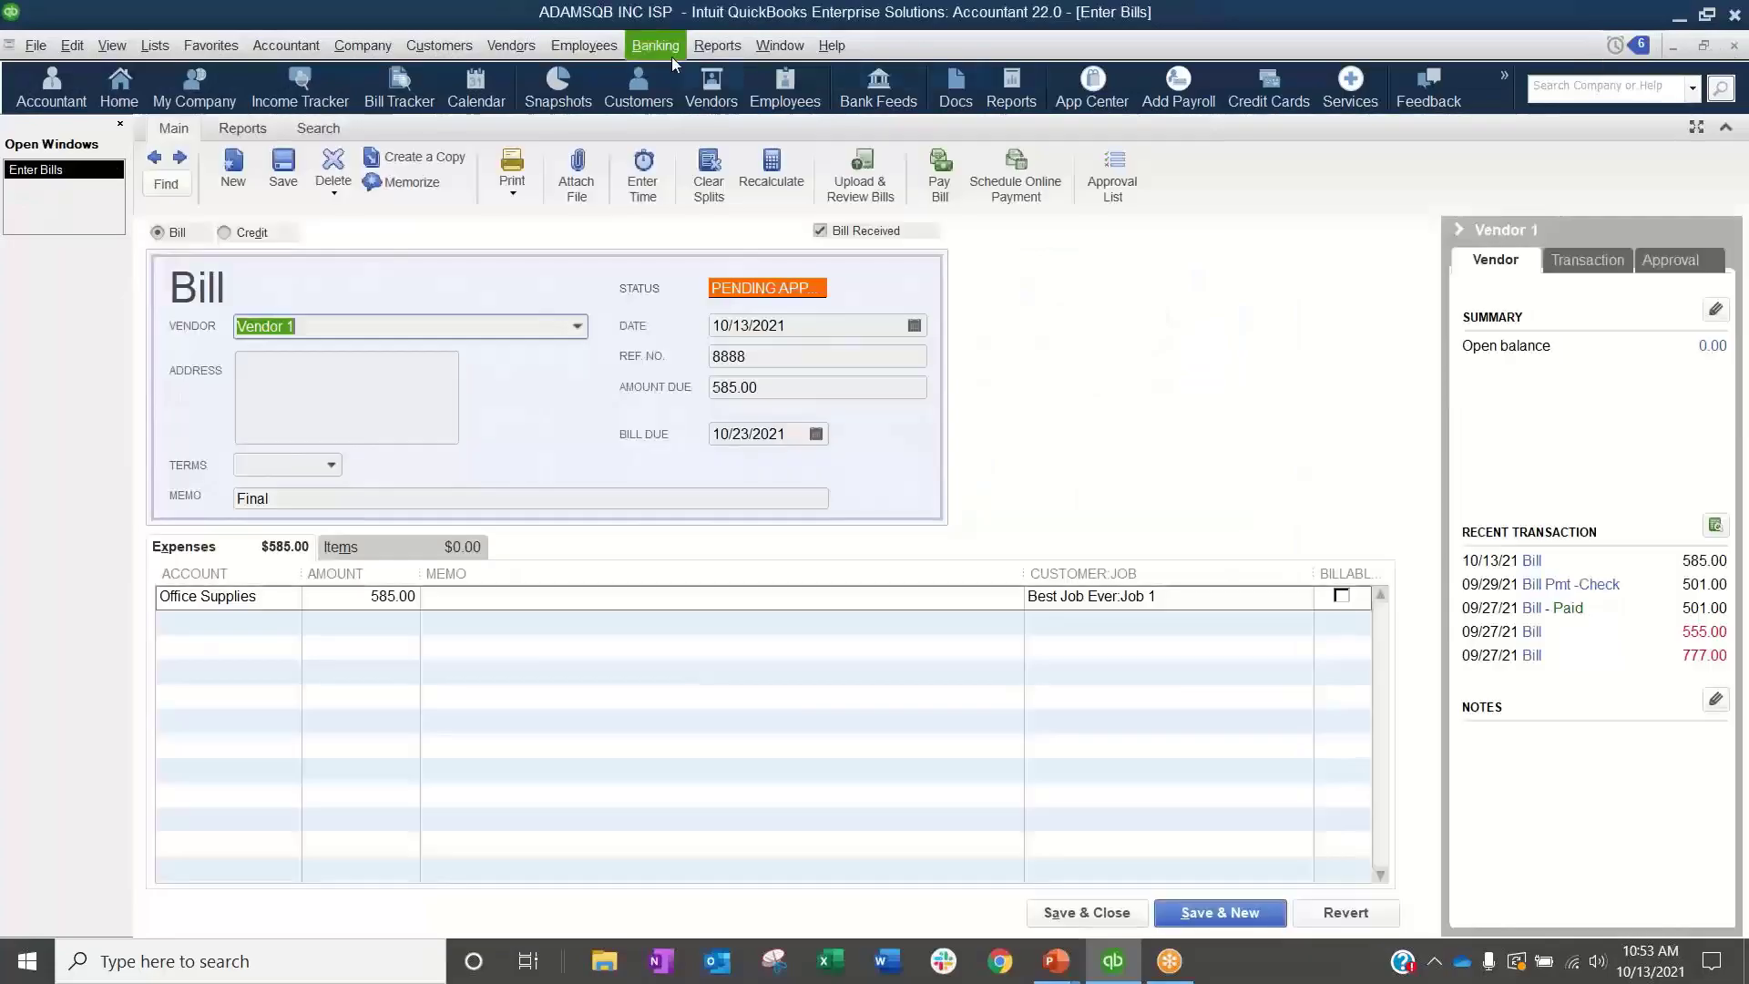
Step: Review the list of bills available for payment to check for the pending bill, and close it
left_click(511, 45)
left_click(523, 174)
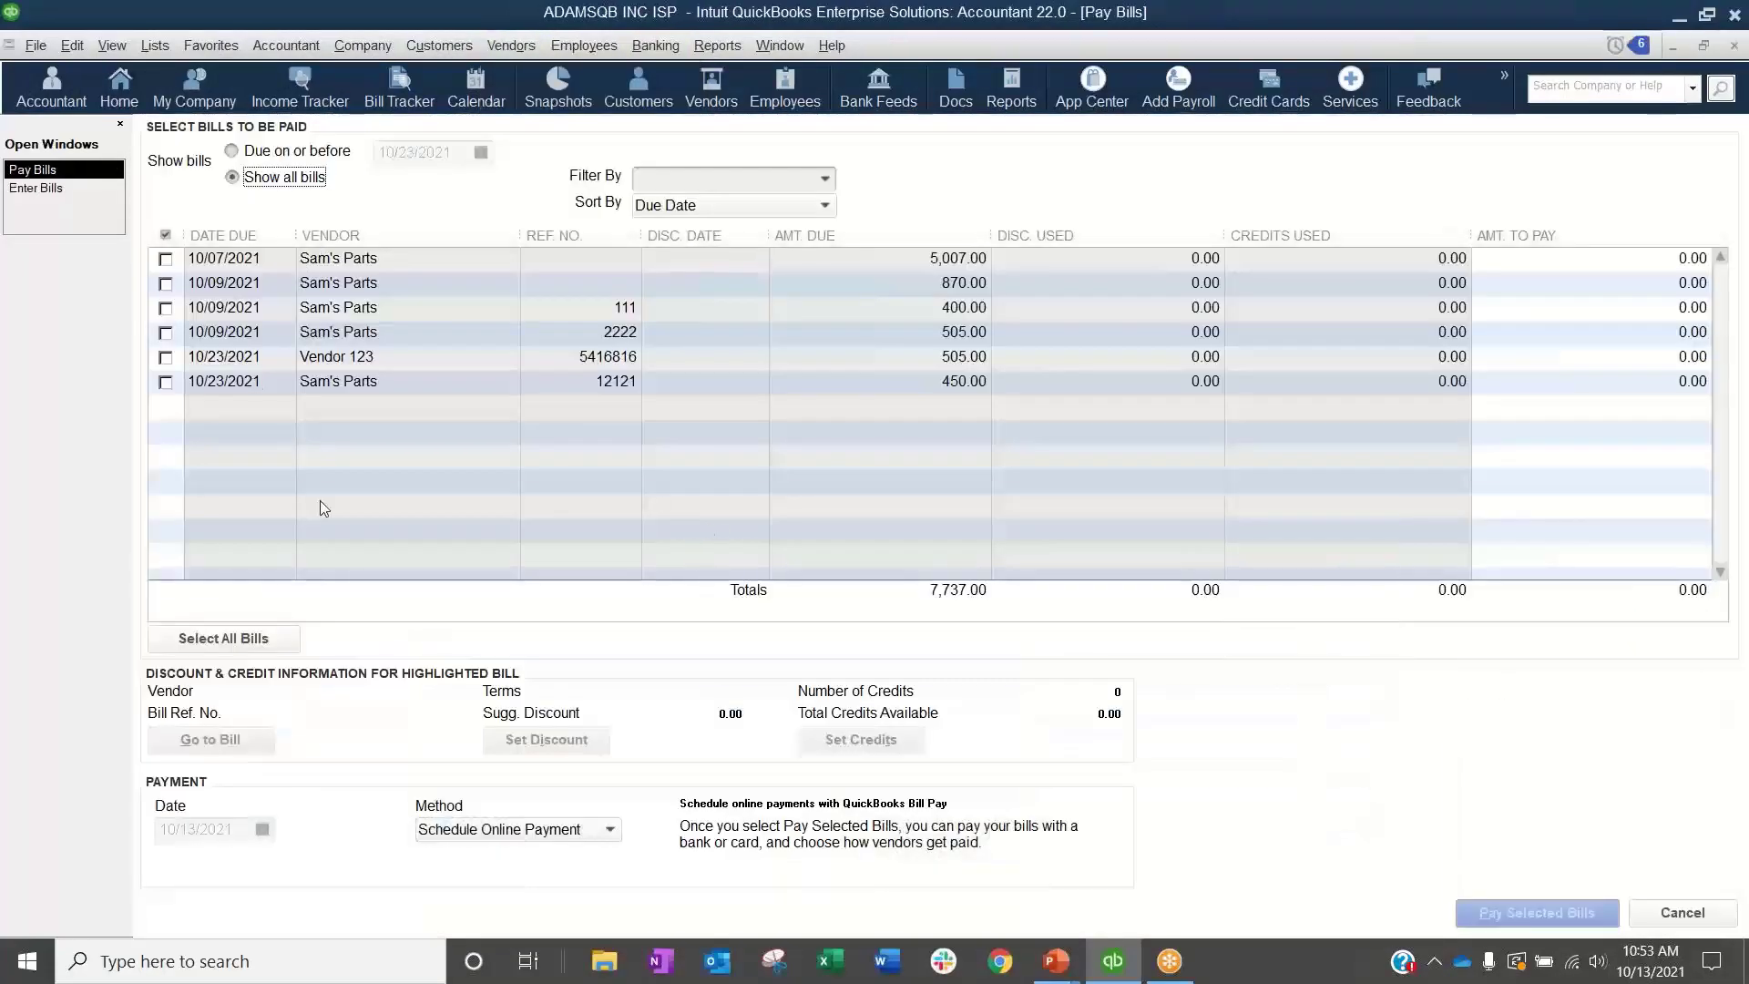
left_click(1732, 48)
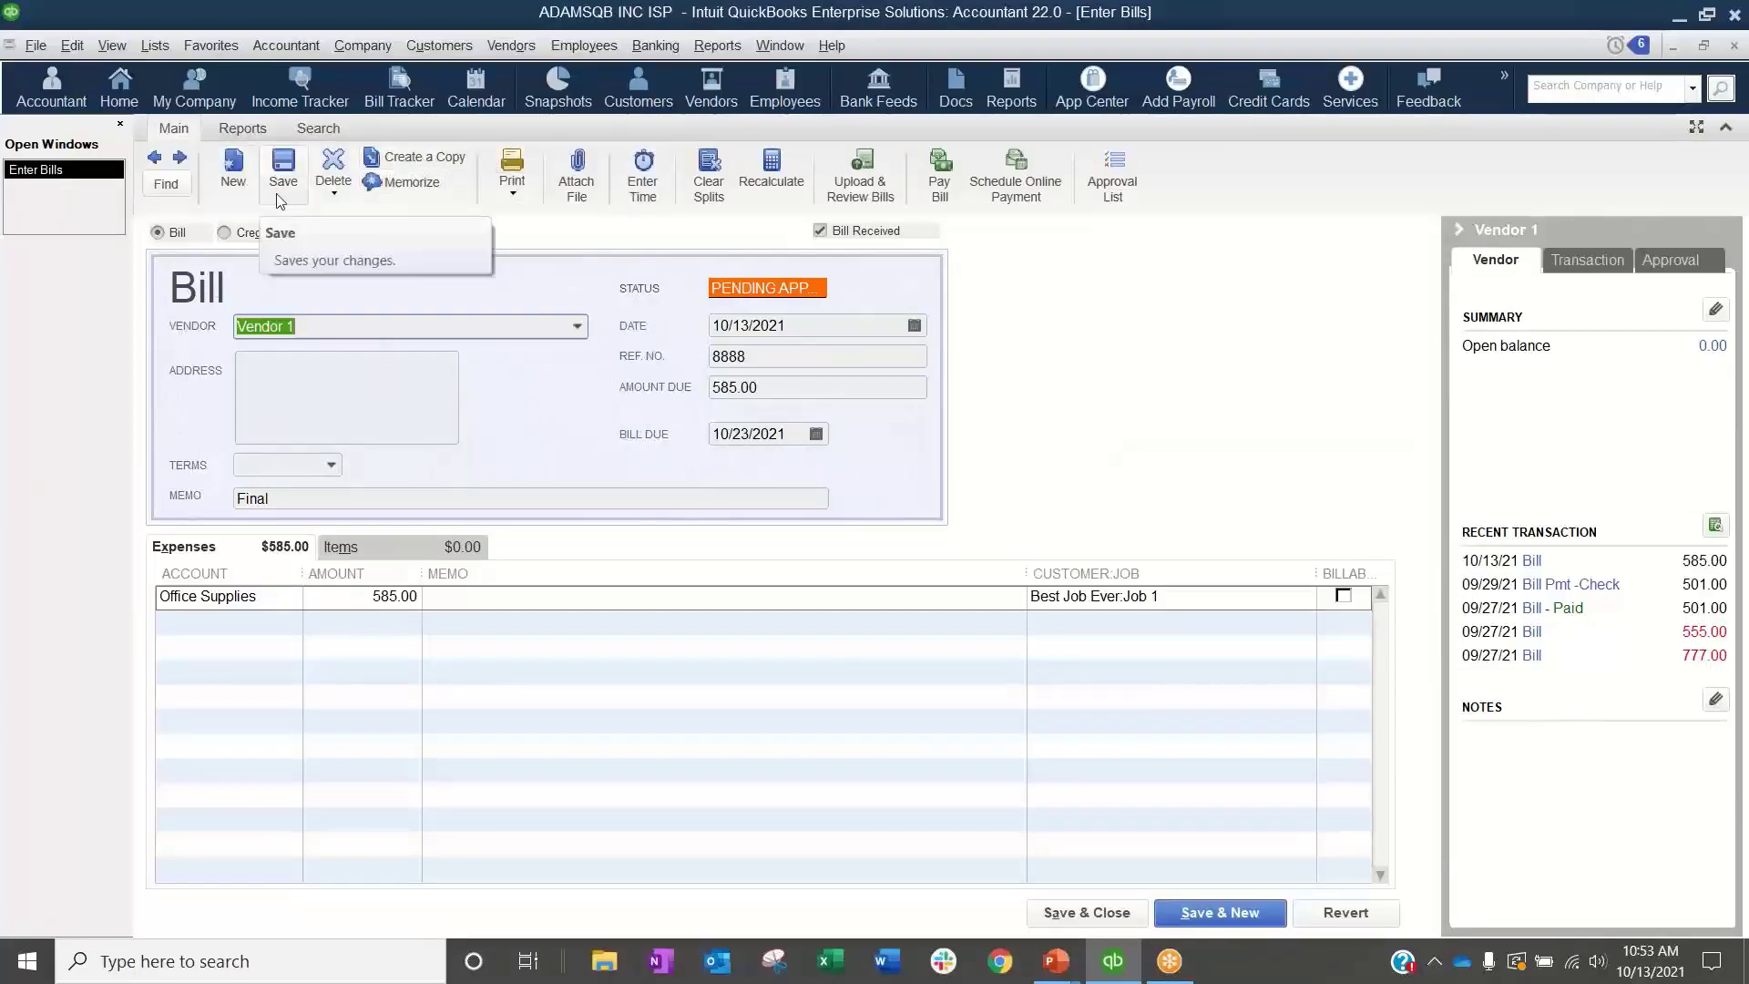
Step: Start a new bill for Vendor 1 with reference number 211515 and an amount due of 1200
left_click(235, 177)
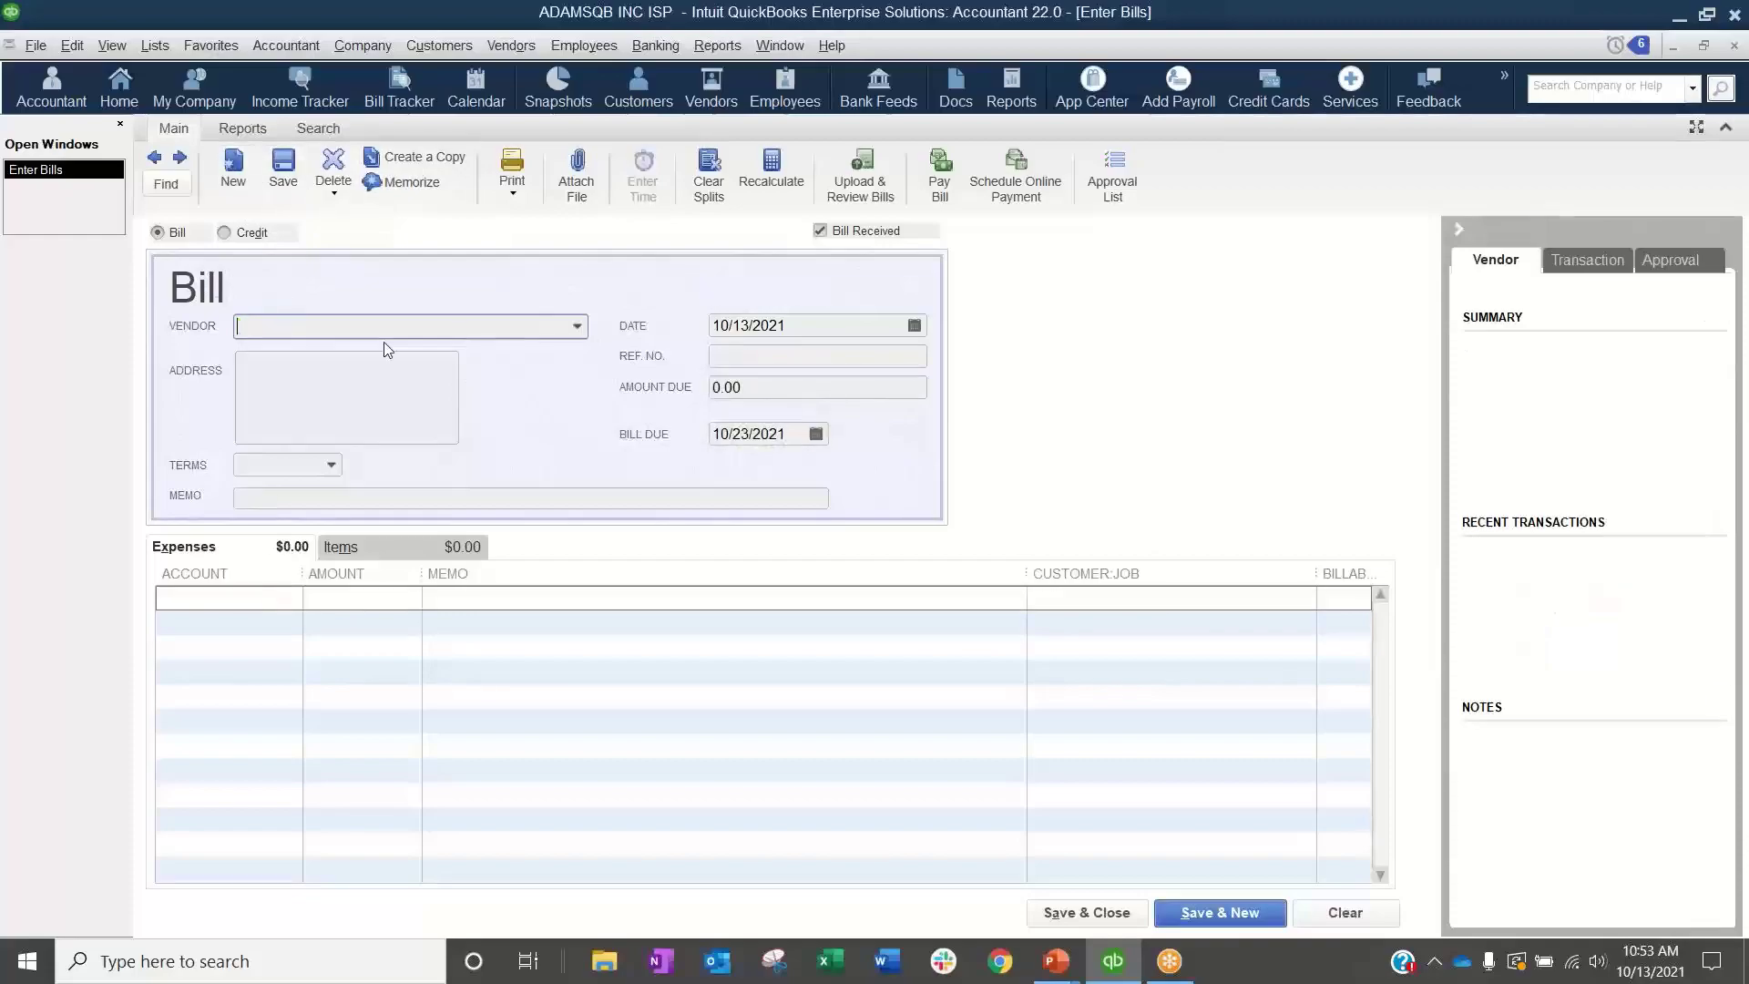
left_click(577, 326)
left_click(315, 427)
left_click(786, 354)
type("211515")
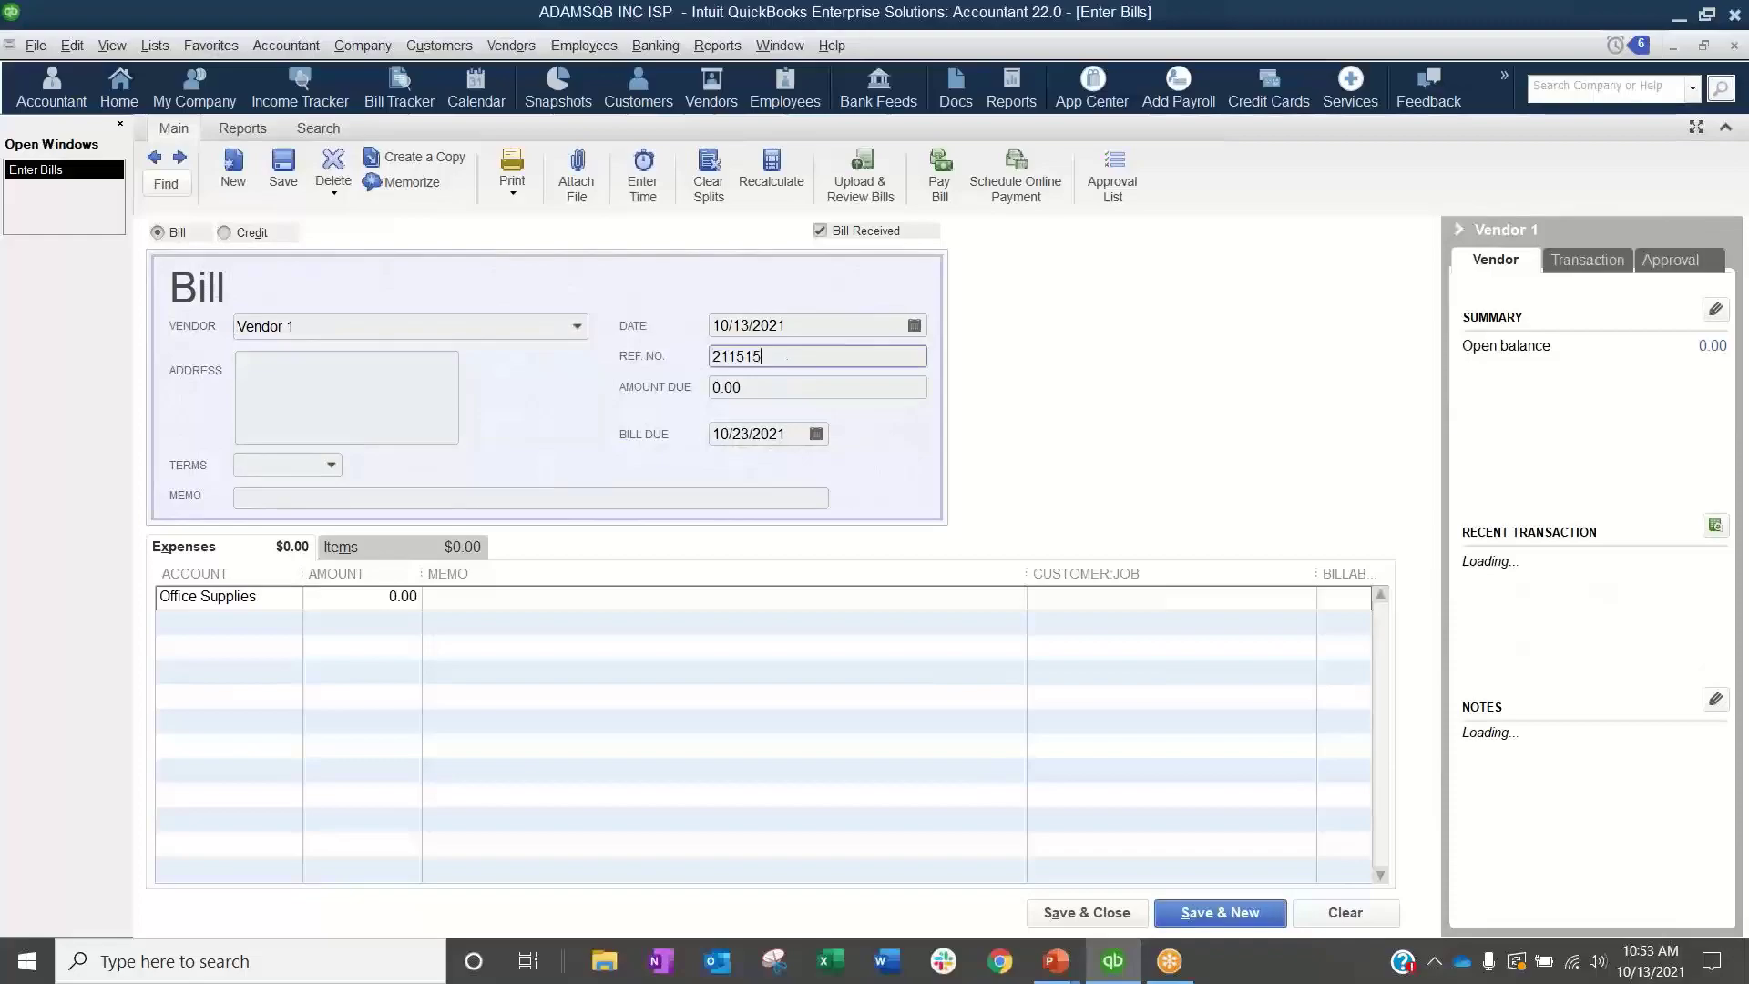
key("Tab")
type("1200")
key("Tab")
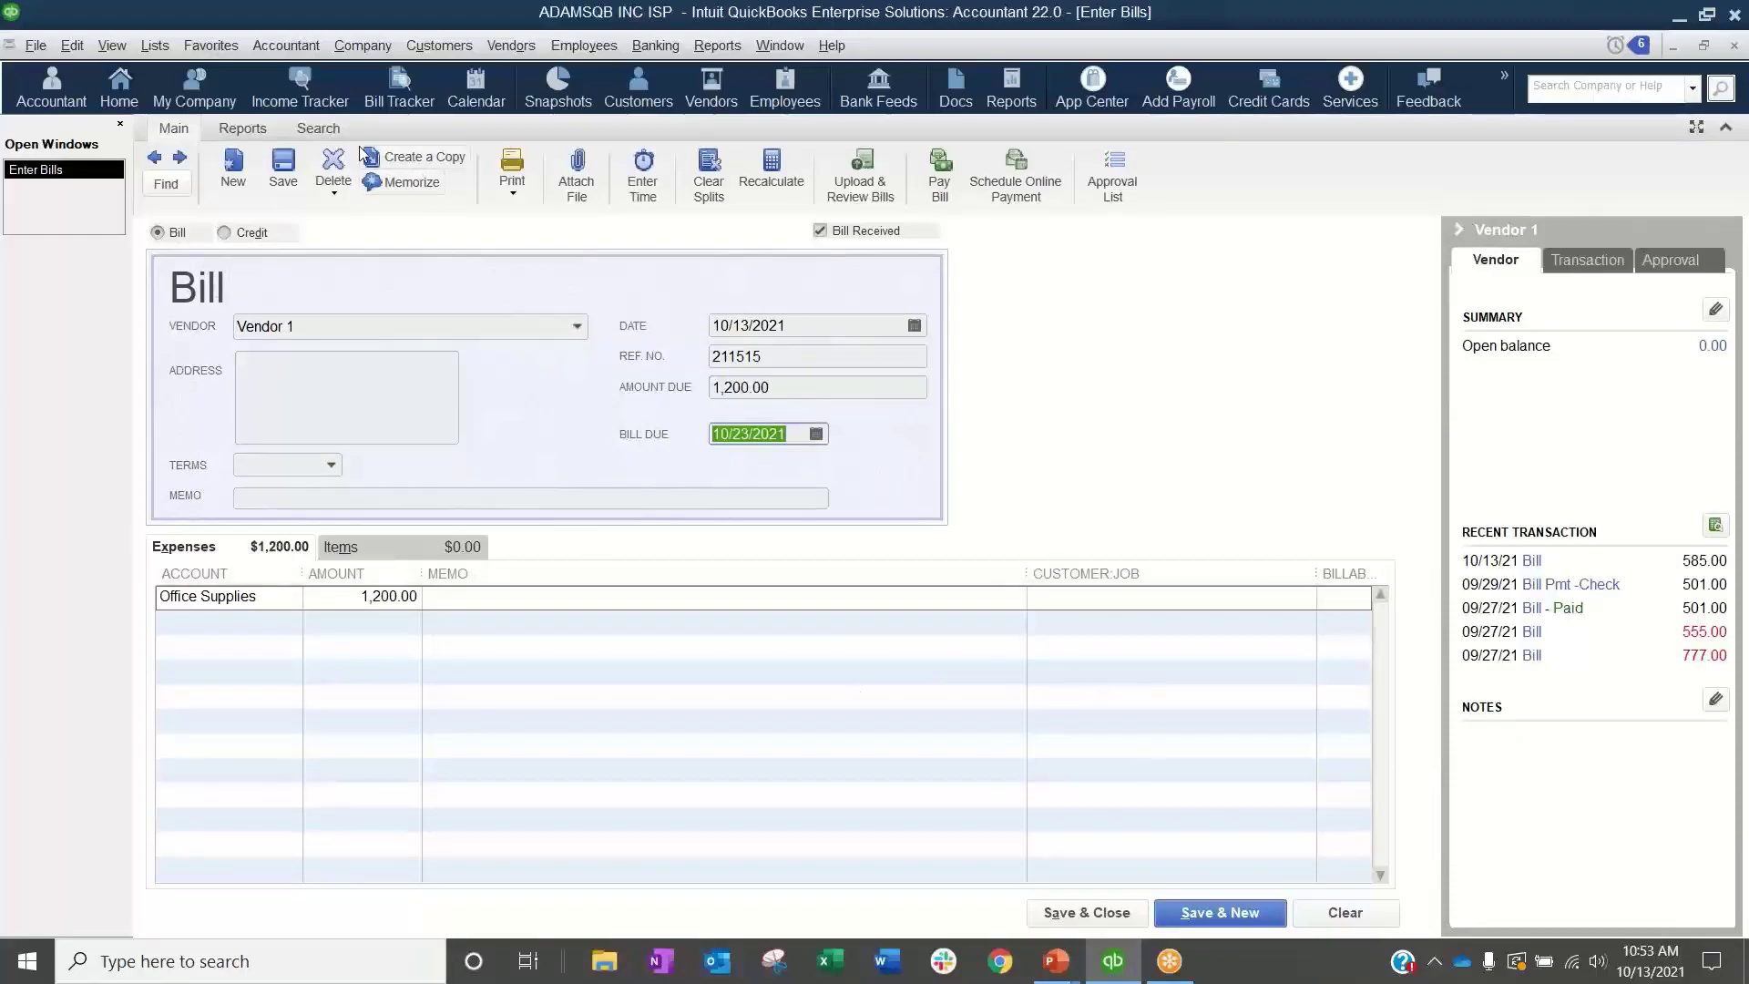
Step: Save the new 1200 Vendor 1 bill and send it for approval
left_click(284, 164)
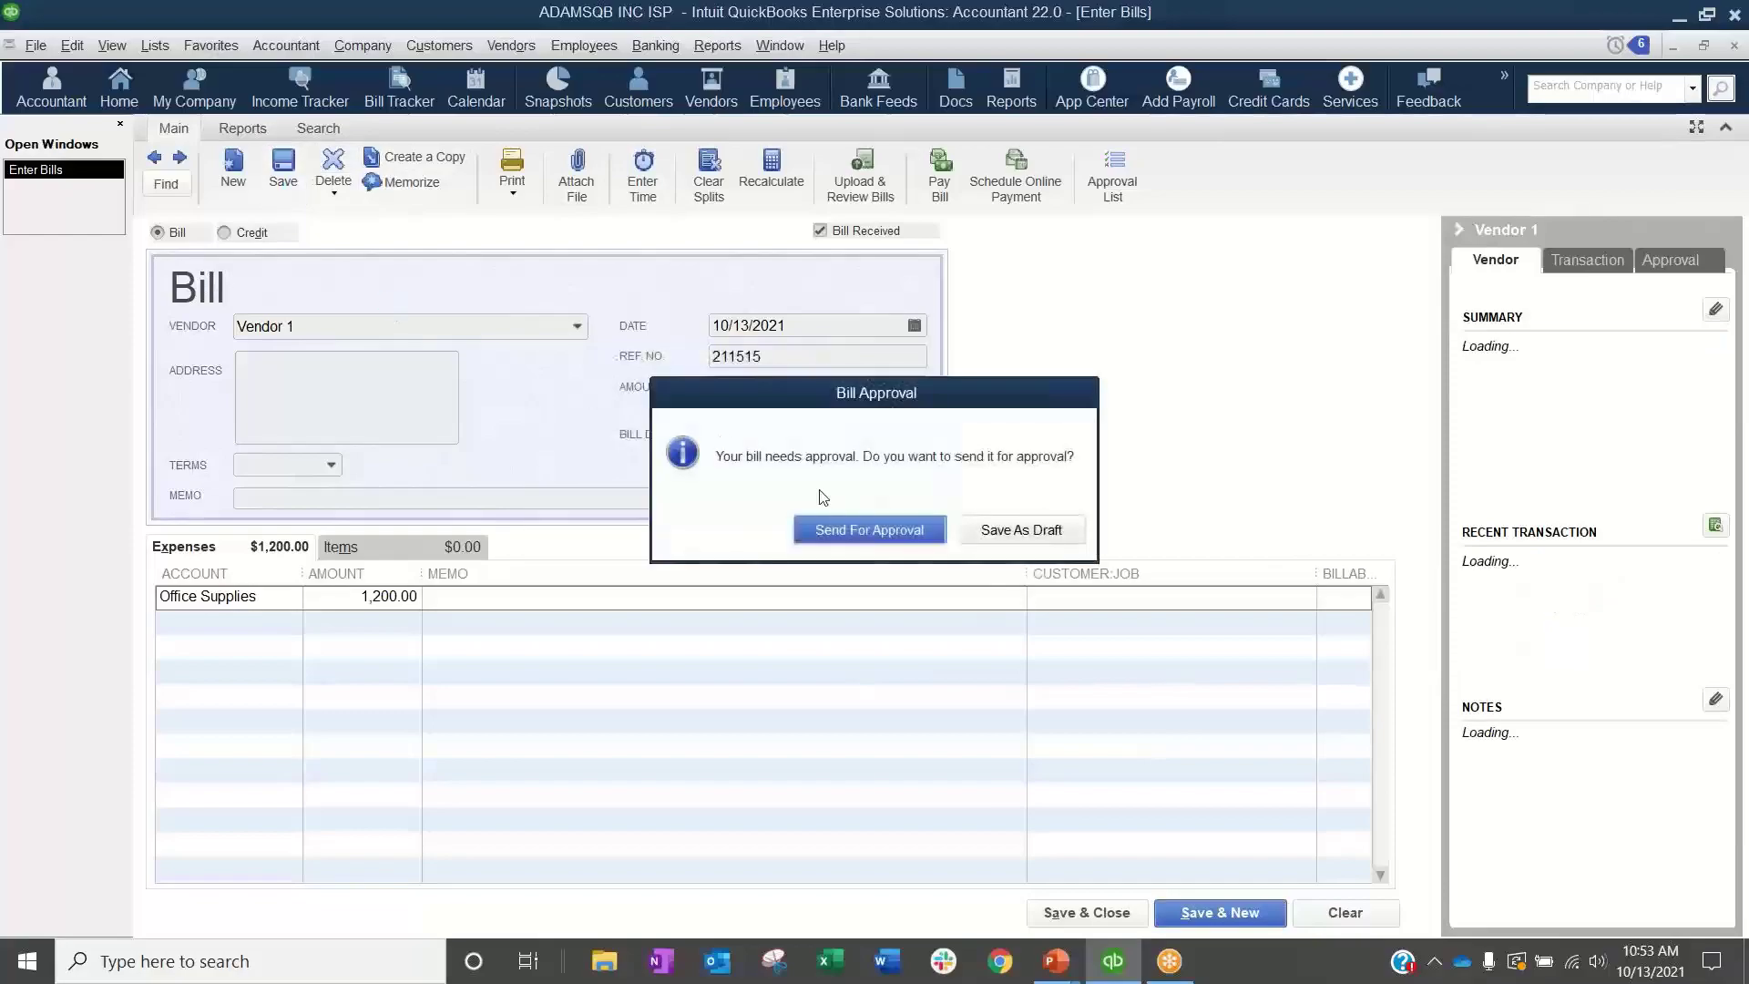
left_click(869, 529)
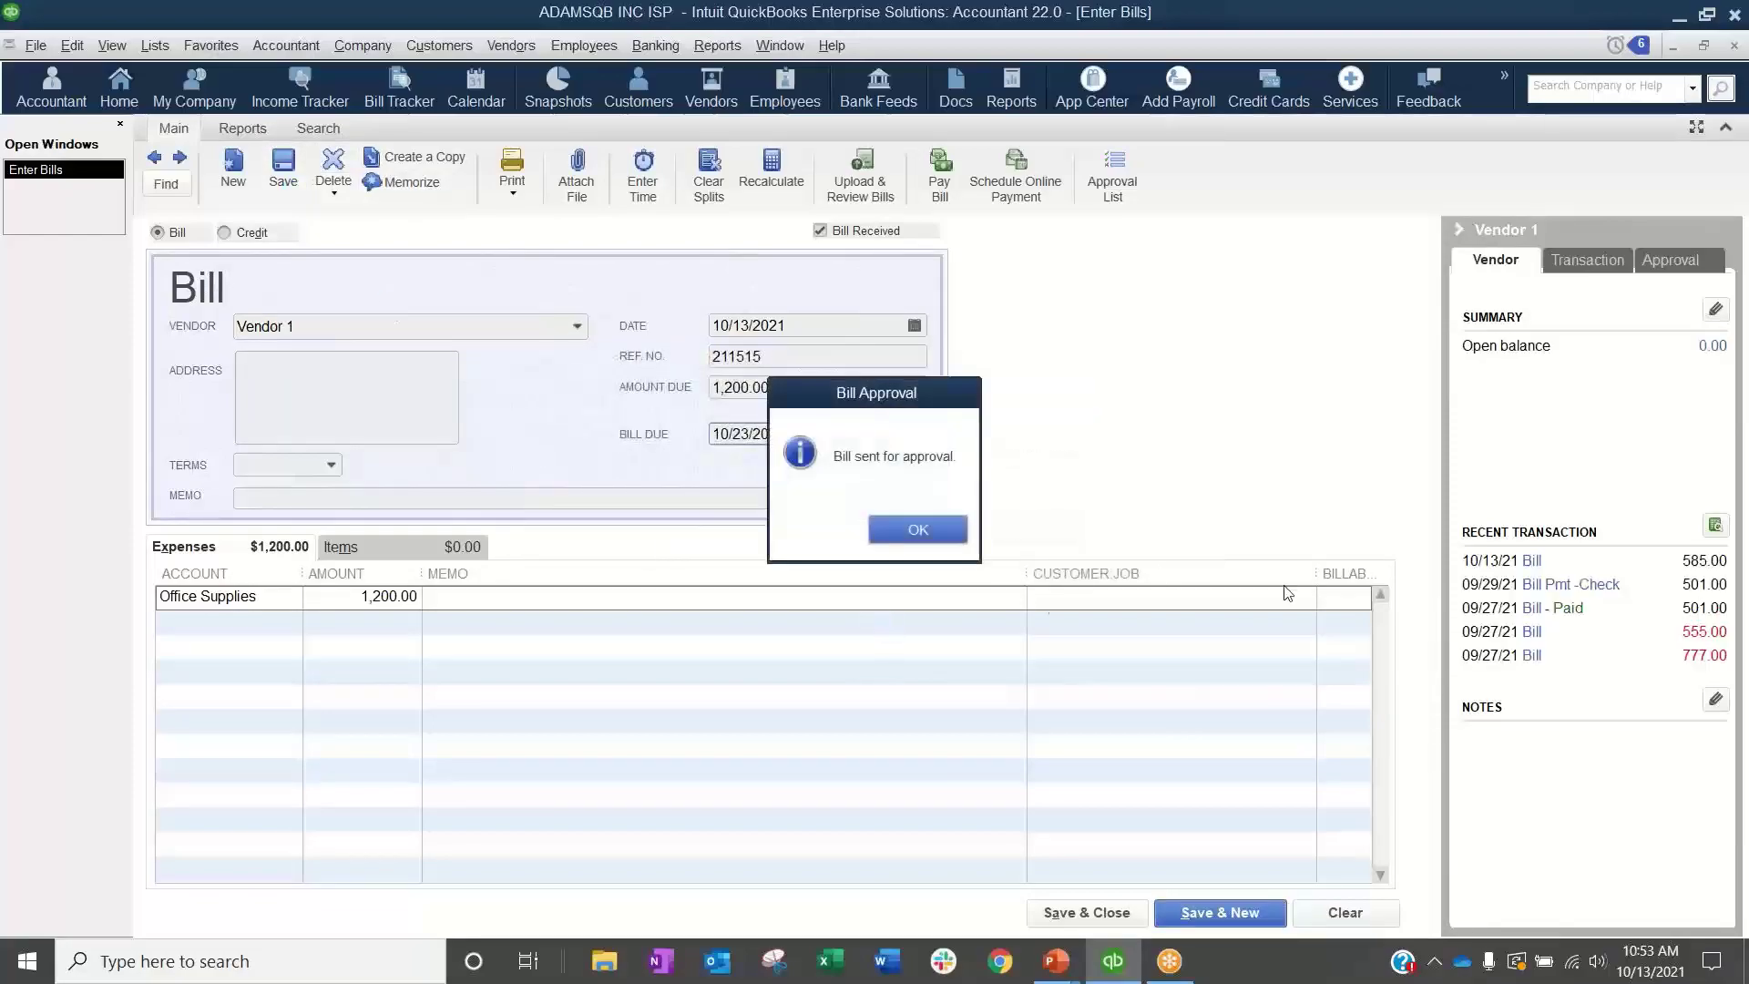
left_click(911, 531)
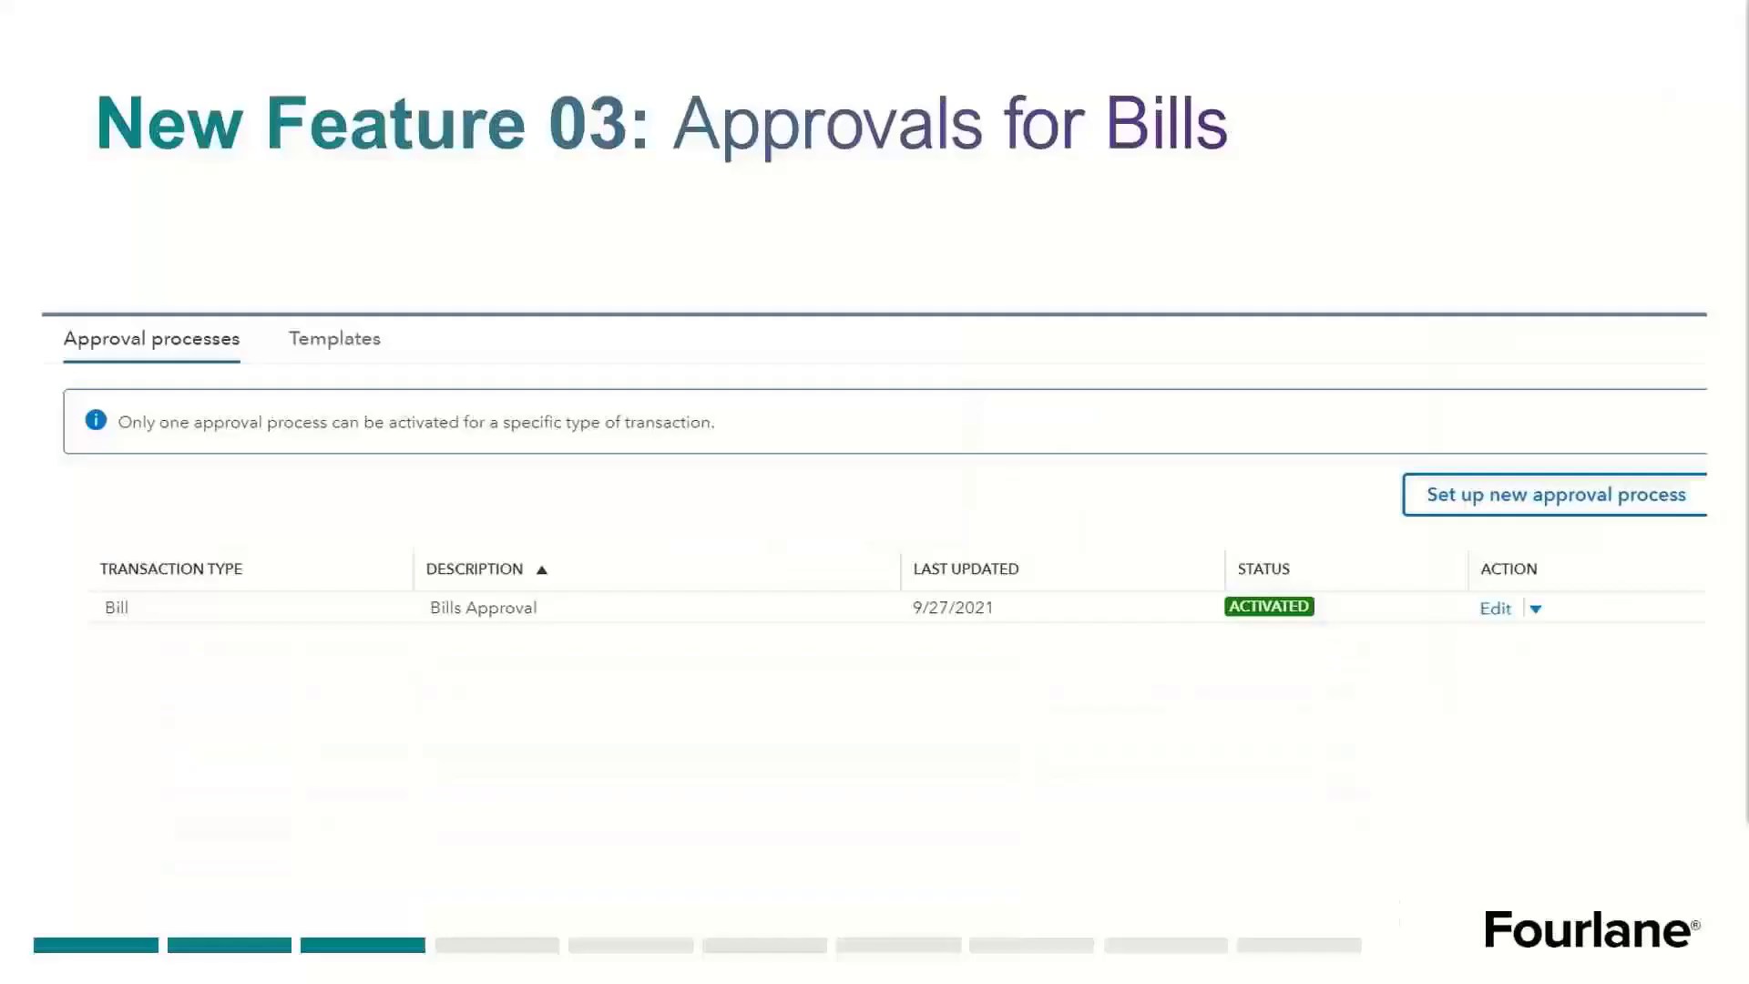